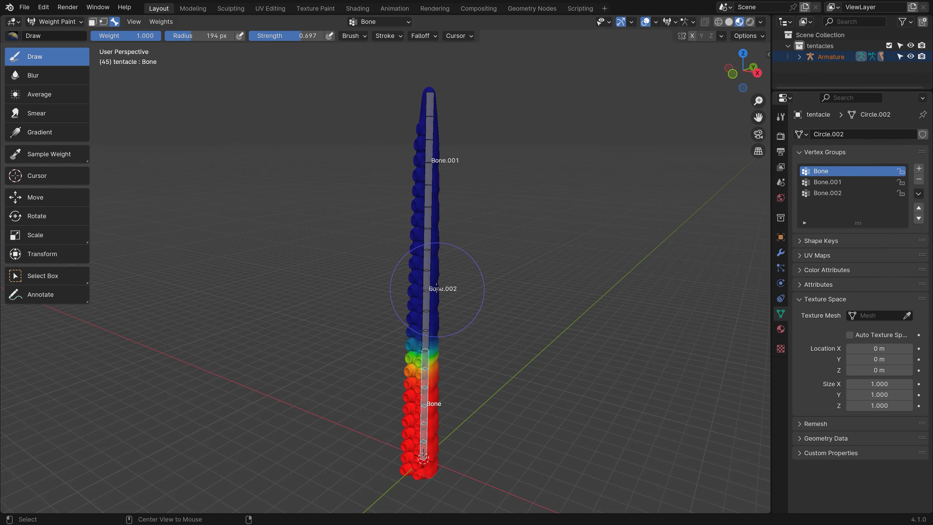
# Select a tentacle bone and rotate it to test the weights.
pyautogui.keyDown('ctrl'); pyautogui.click(446, 228); pyautogui.keyUp('ctrl')
pyautogui.press('r')
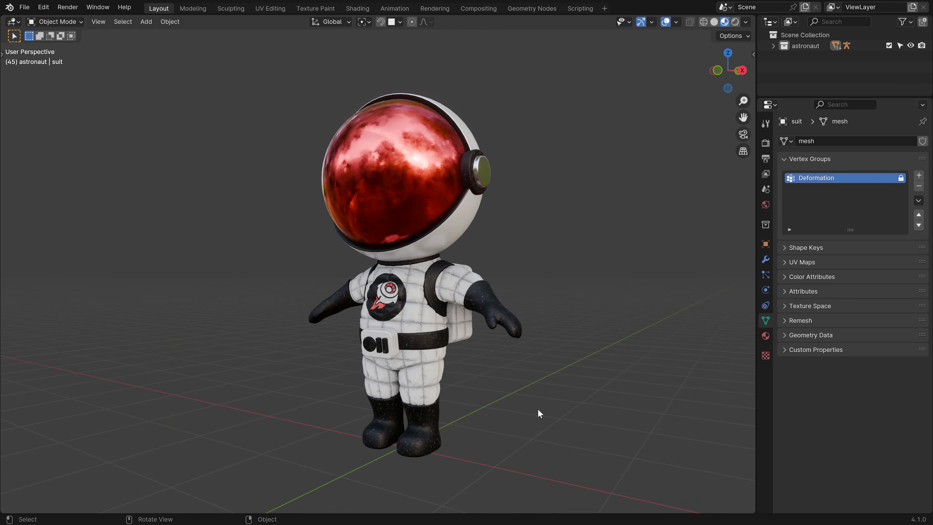
# Select the astronaut's suit, orbit to its front, enter Edit Mode and zoom in.
pyautogui.click(396, 302)
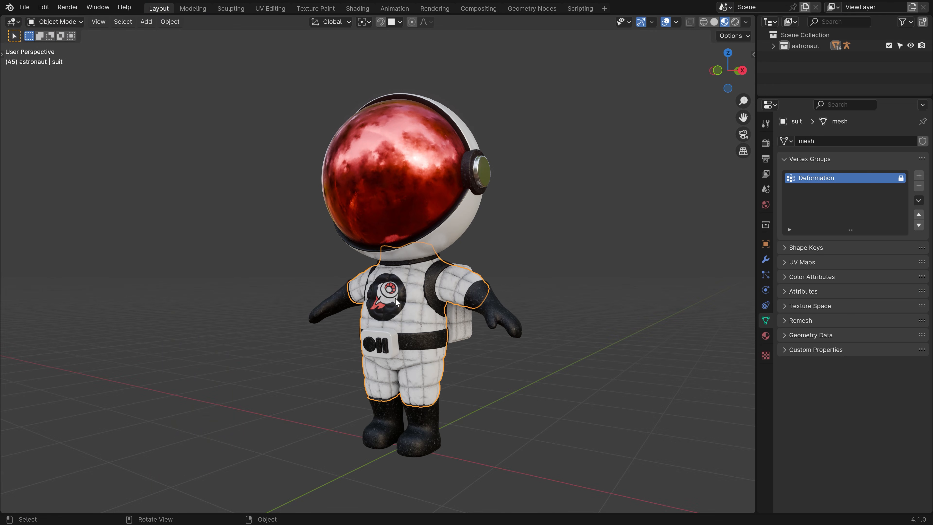
pyautogui.moveTo(397, 299); pyautogui.dragTo(431, 298, button='middle')
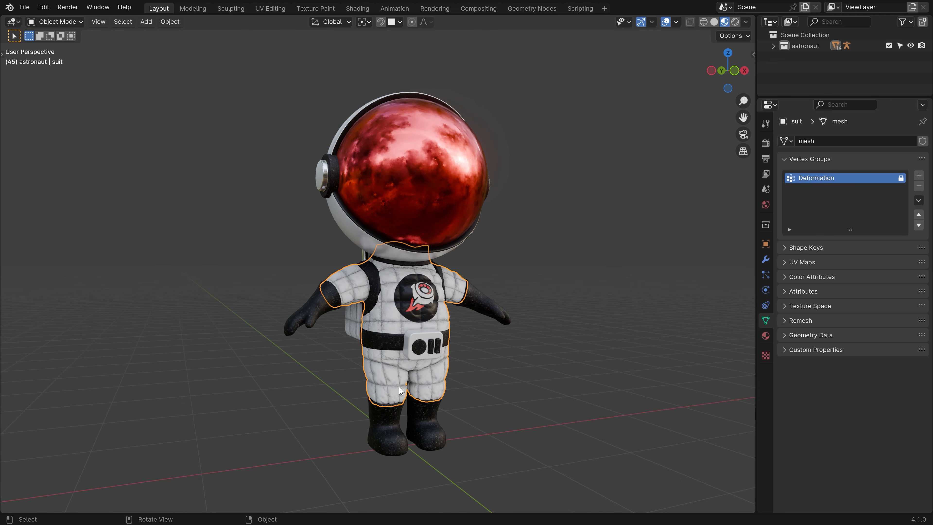
pyautogui.press('Tab')
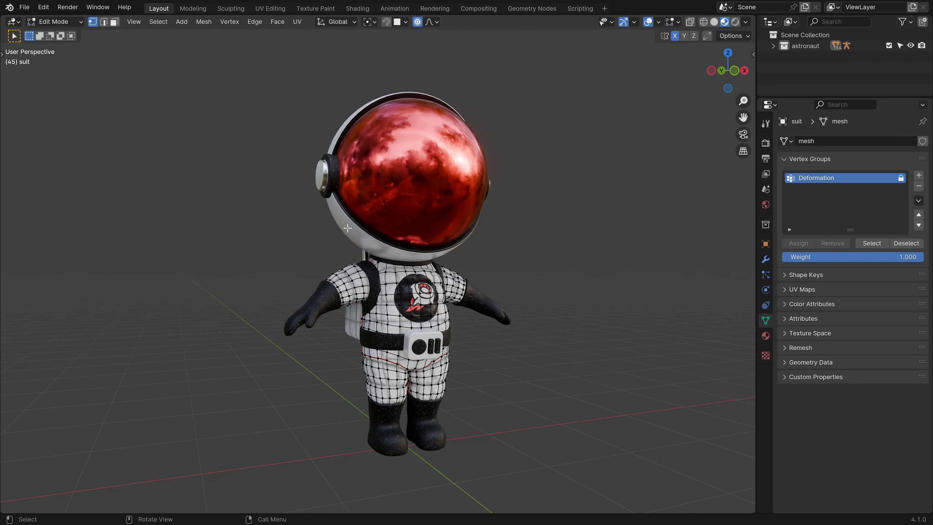
pyautogui.keyDown('ctrl'); pyautogui.moveTo(427, 315); pyautogui.dragTo(428, 290, button='middle'); pyautogui.keyUp('ctrl')
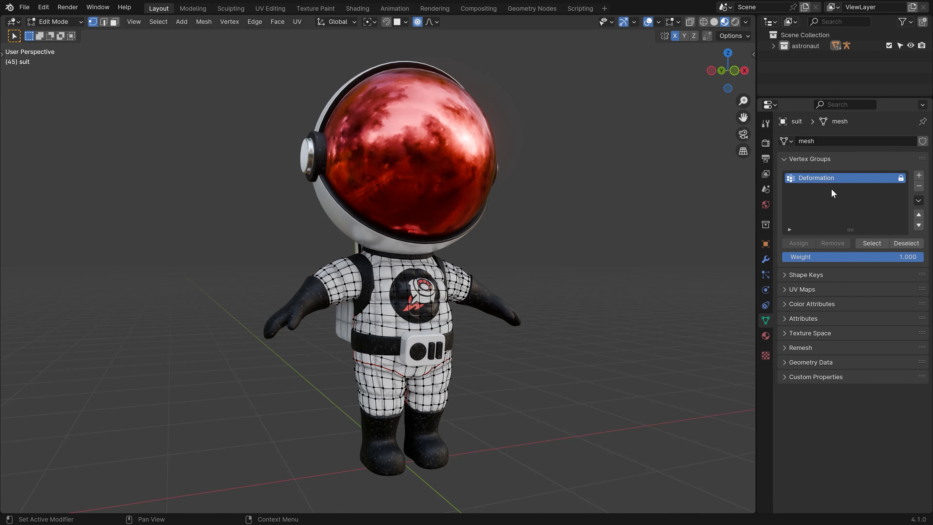
# Add three new vertex groups to the suit, deleting one accidental extra.
pyautogui.click(919, 176)
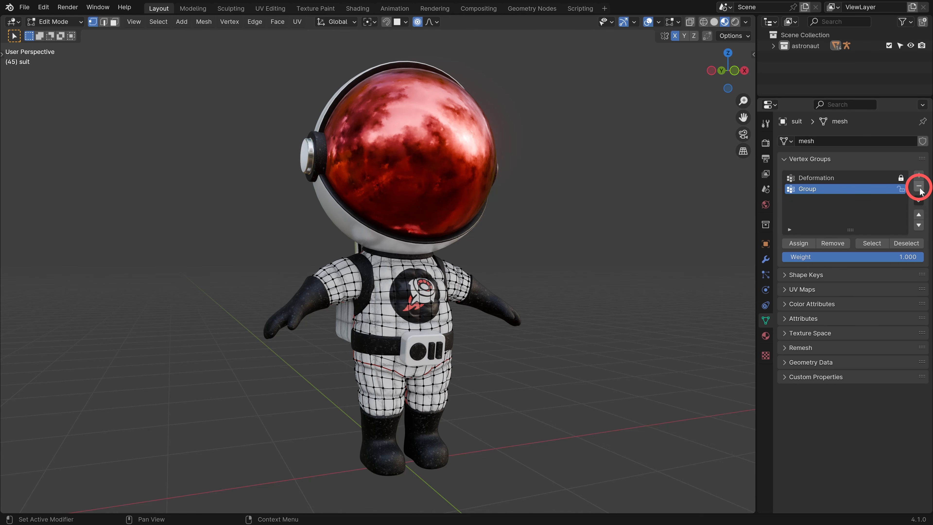
pyautogui.click(919, 186)
pyautogui.click(919, 176)
pyautogui.click(919, 176)
pyautogui.click(918, 177)
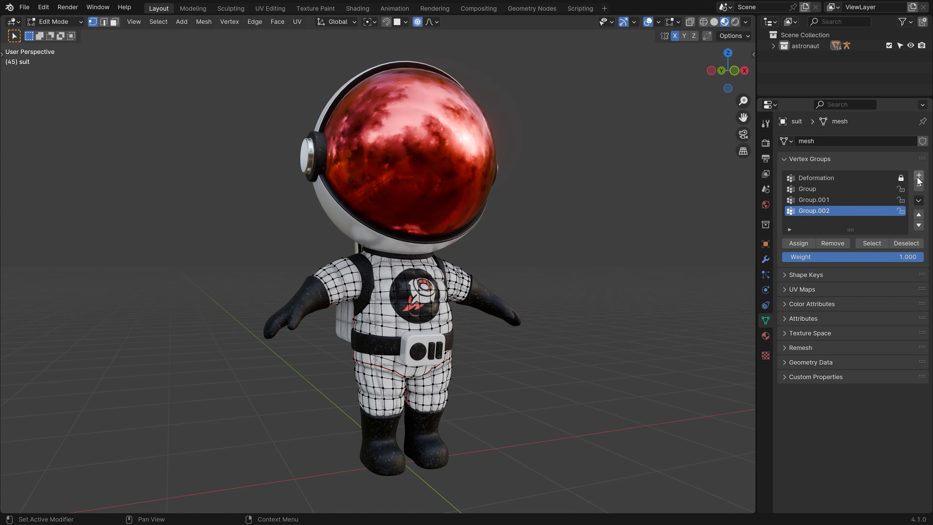
# Rename the new groups Body, Arms and Legs, then check each as the active group.
pyautogui.doubleClick(802, 190)
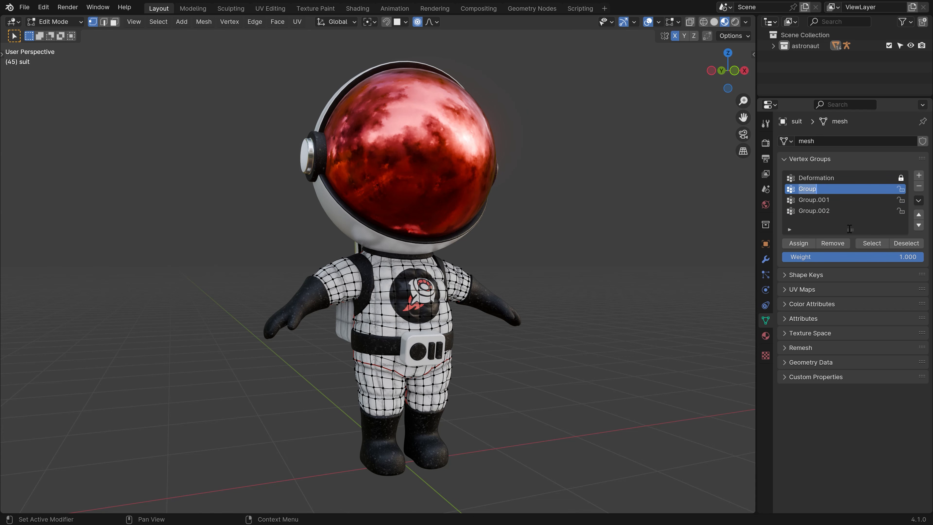
pyautogui.write('Body')
pyautogui.press('Tab')
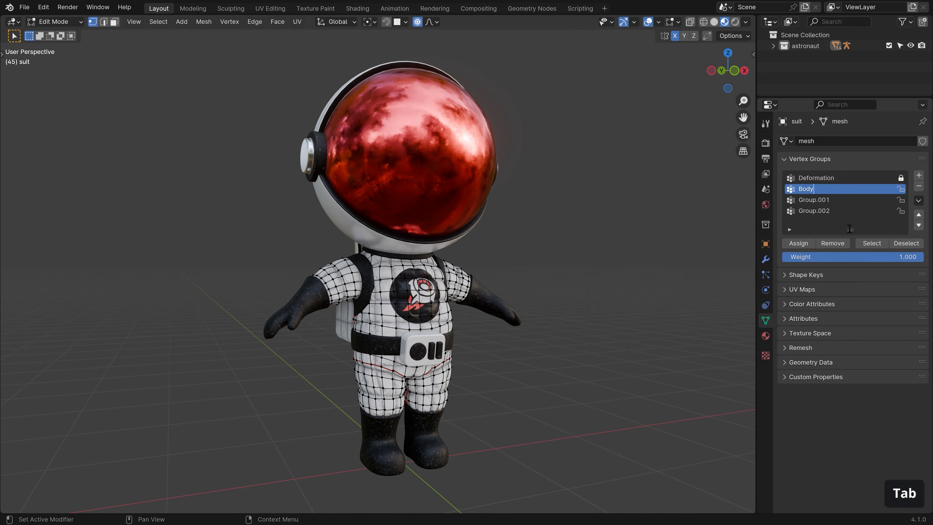
pyautogui.write('Arms')
pyautogui.press('Tab')
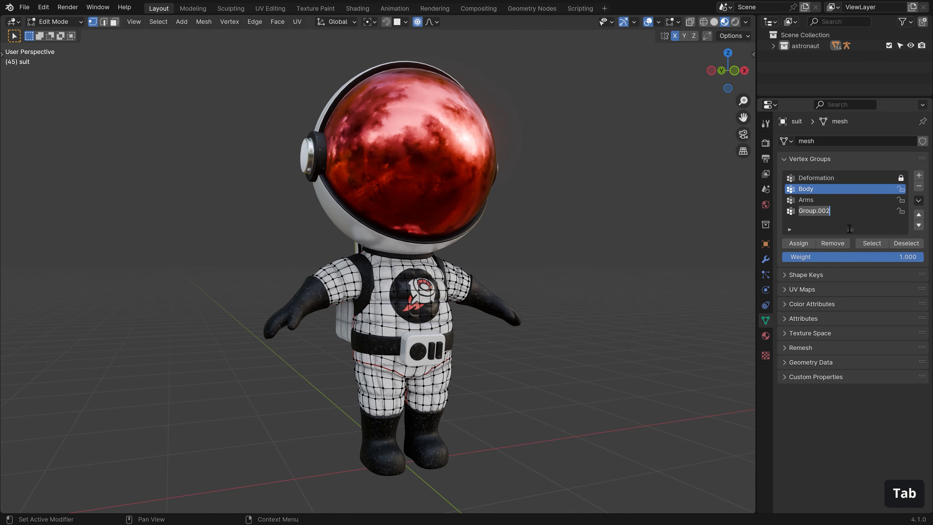
pyautogui.write('Legs')
pyautogui.press('Return')
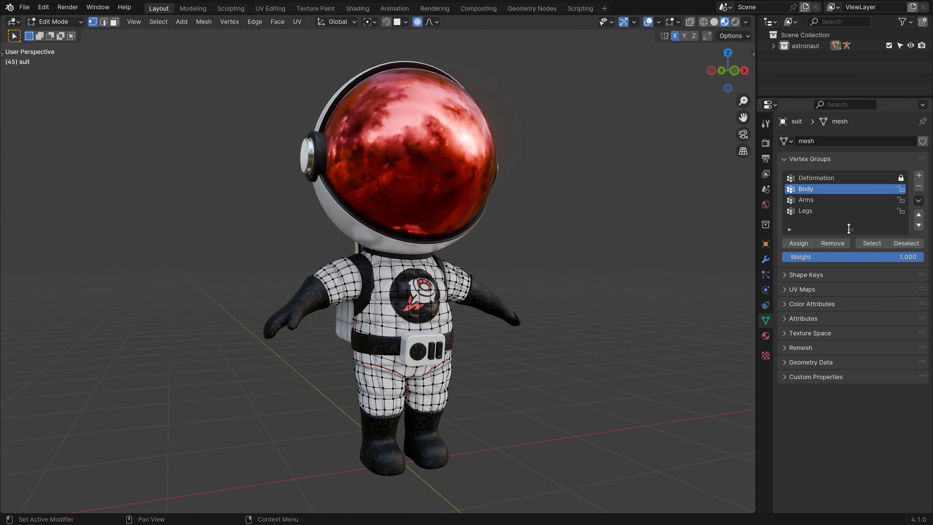
pyautogui.click(812, 201)
pyautogui.click(813, 214)
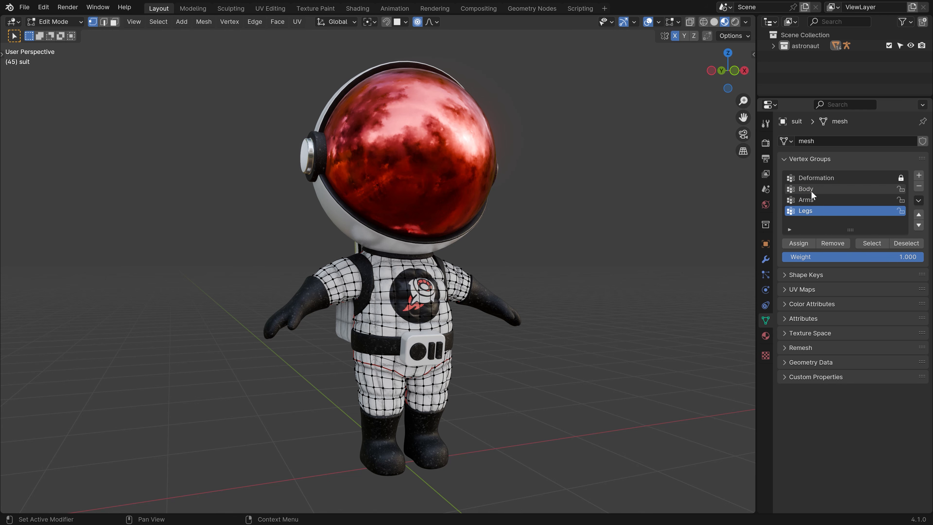
pyautogui.click(811, 190)
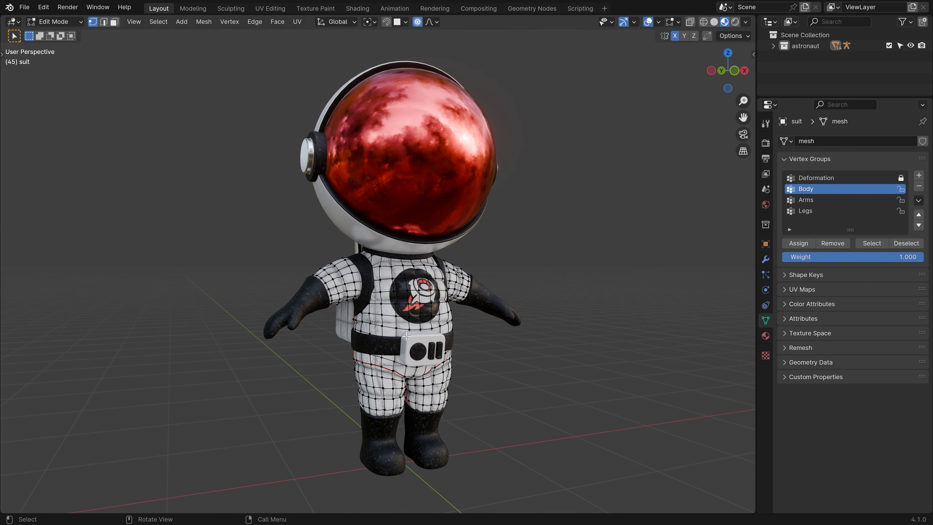
# Select the front and back torso with seam-delimited linked selection and assign it to Body.
pyautogui.keyDown('ctrl'); pyautogui.moveTo(347, 382); pyautogui.dragTo(347, 363, button='middle'); pyautogui.keyUp('ctrl')
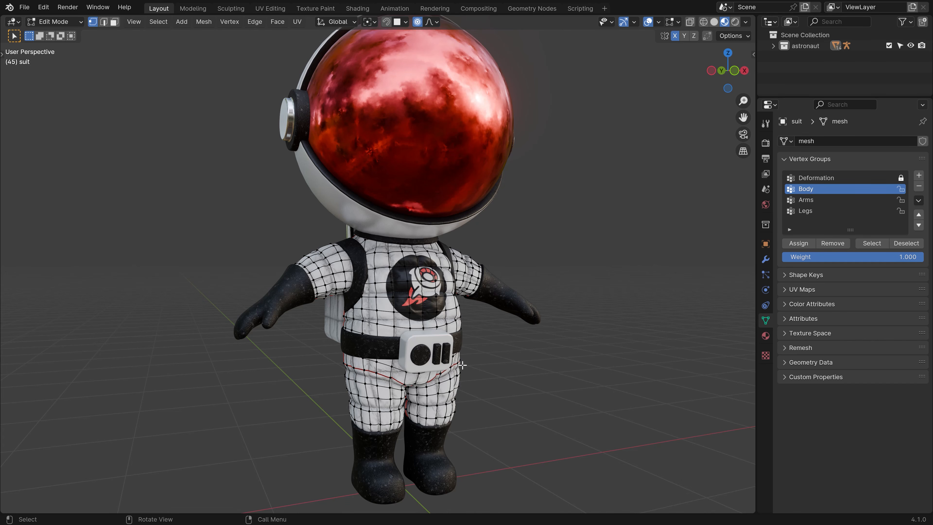
pyautogui.press('l')
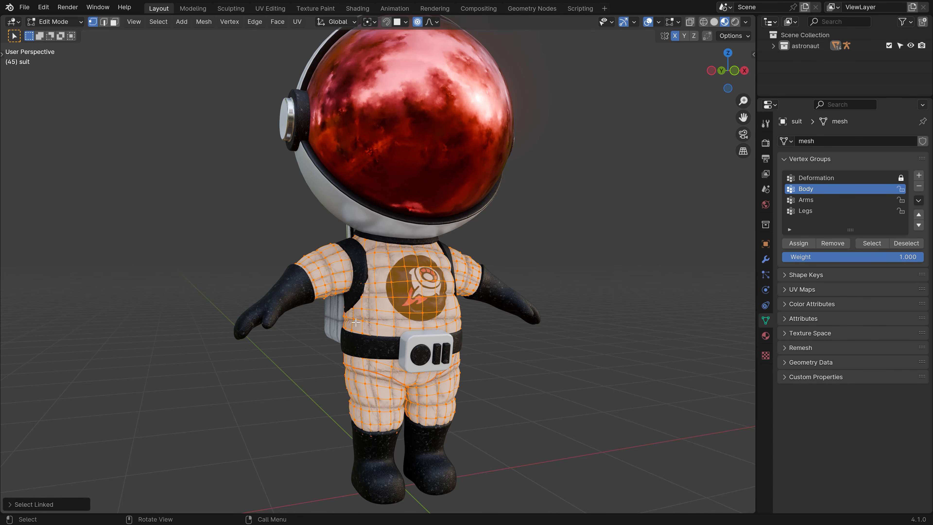
pyautogui.click(35, 506)
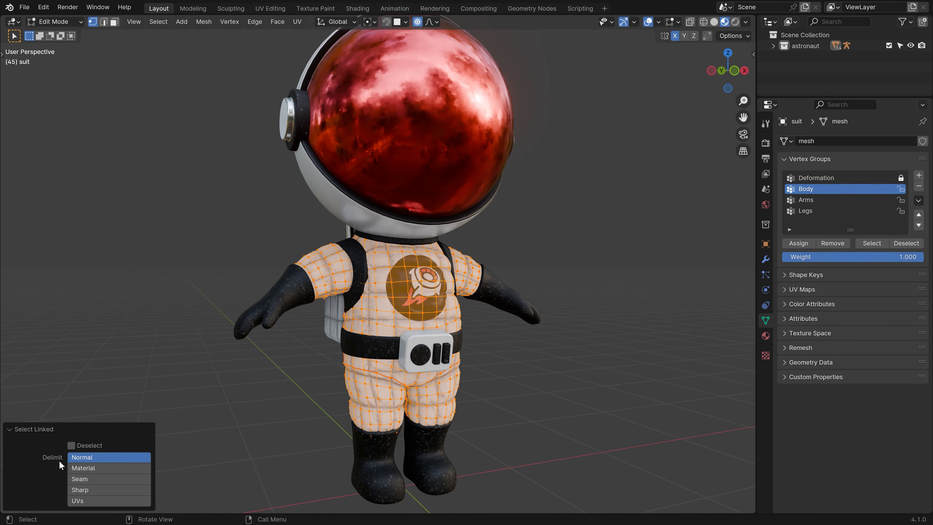
pyautogui.click(82, 480)
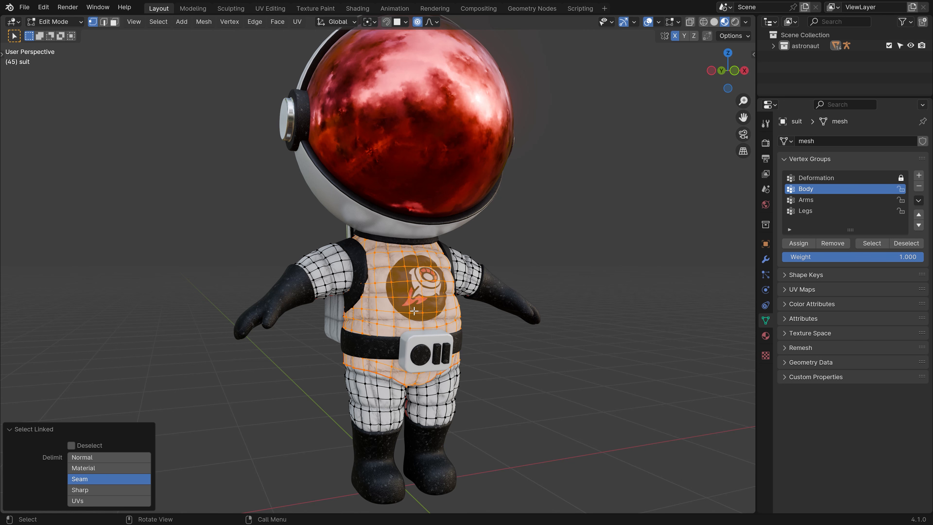
pyautogui.moveTo(346, 330); pyautogui.dragTo(464, 314, button='middle')
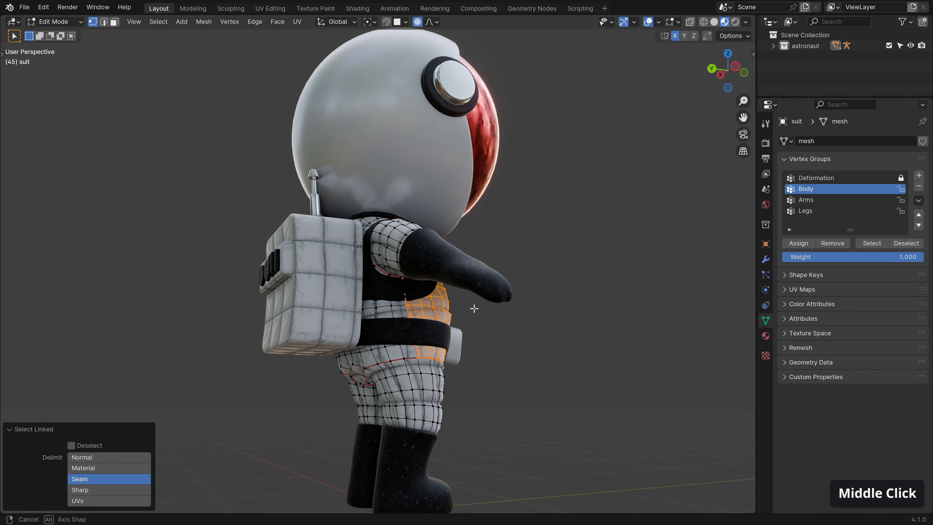
pyautogui.press('l')
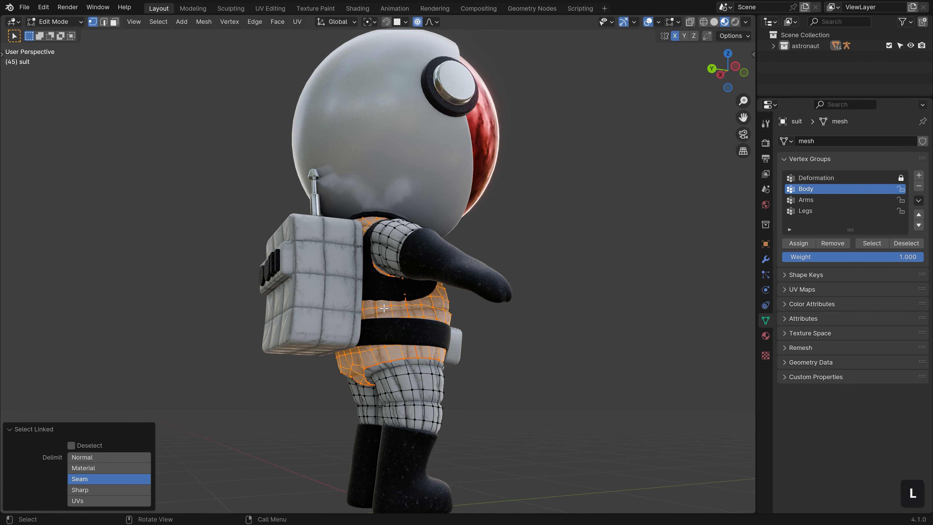
pyautogui.moveTo(384, 308); pyautogui.dragTo(327, 345, button='middle')
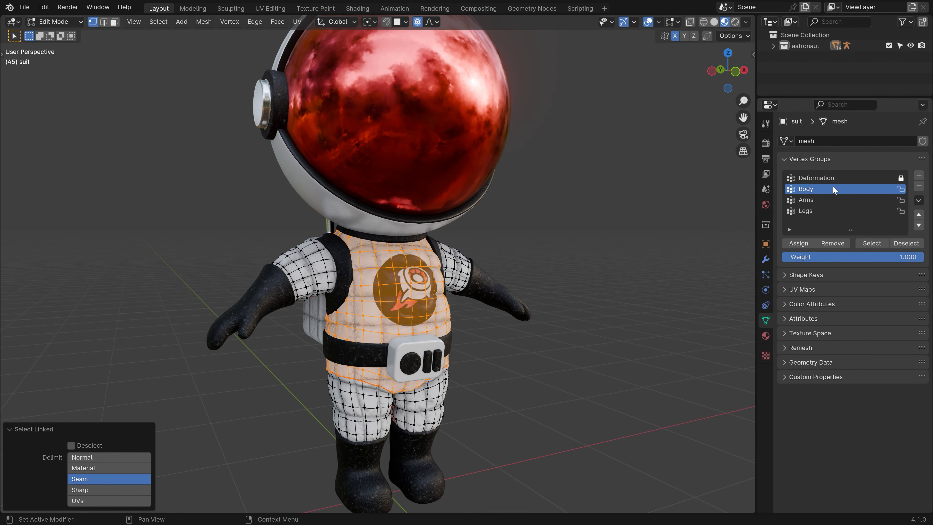
pyautogui.click(799, 244)
pyautogui.hotkey('alt', 'a')
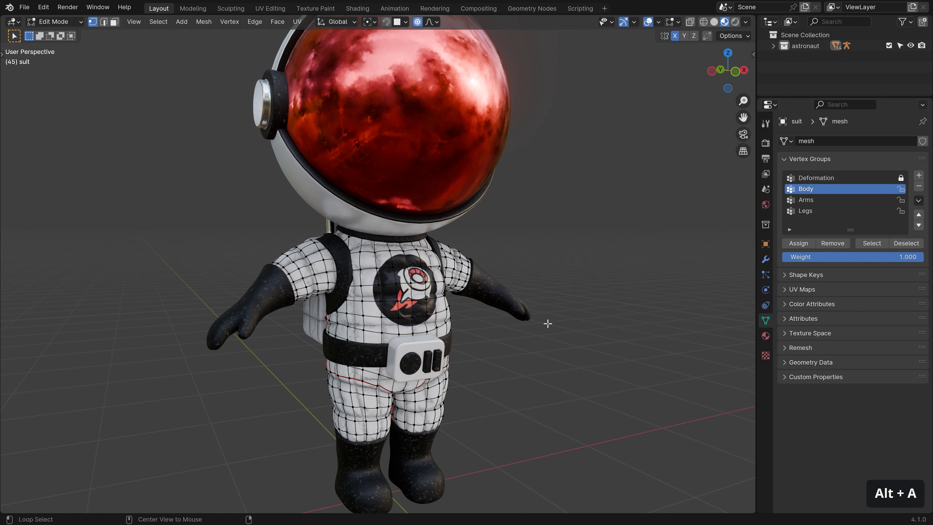
# Select one sleeve's linked faces and assign them to Arms.
pyautogui.press('l')
pyautogui.press('l')
pyautogui.moveTo(283, 278); pyautogui.dragTo(403, 277, button='middle')
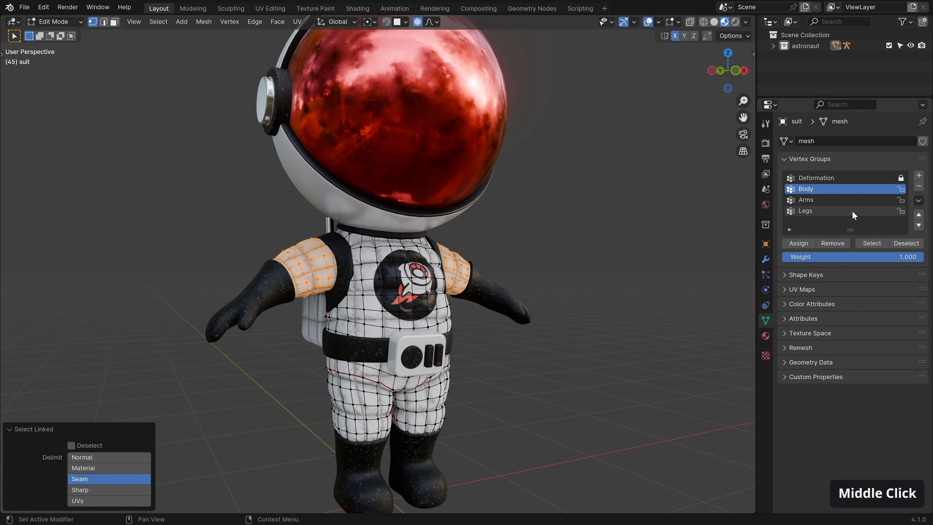
pyautogui.click(857, 201)
pyautogui.click(798, 244)
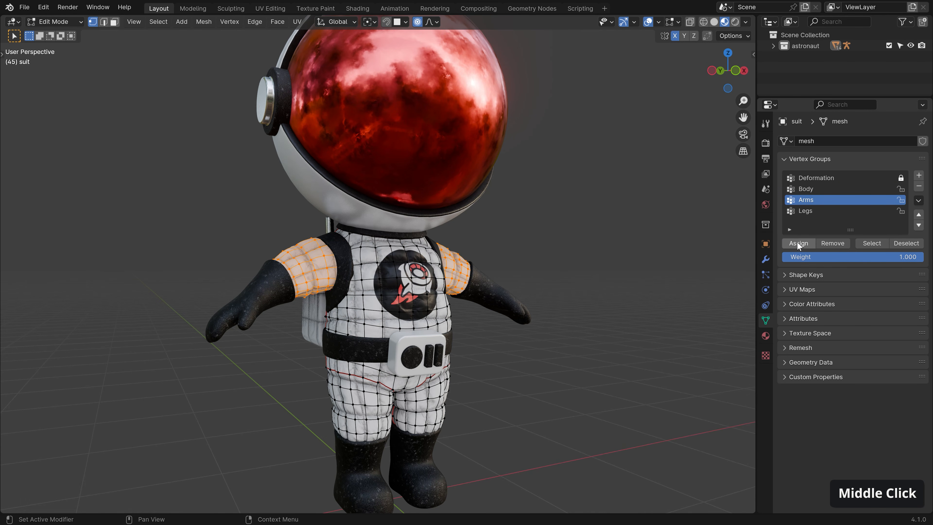
# Select the trousers' linked faces and assign them to Legs.
pyautogui.keyDown('shift'); pyautogui.moveTo(420, 403); pyautogui.dragTo(382, 354, button='middle'); pyautogui.keyUp('shift')
pyautogui.hotkey('alt', 'a')
pyautogui.press('l')
pyautogui.click(809, 210)
pyautogui.click(793, 243)
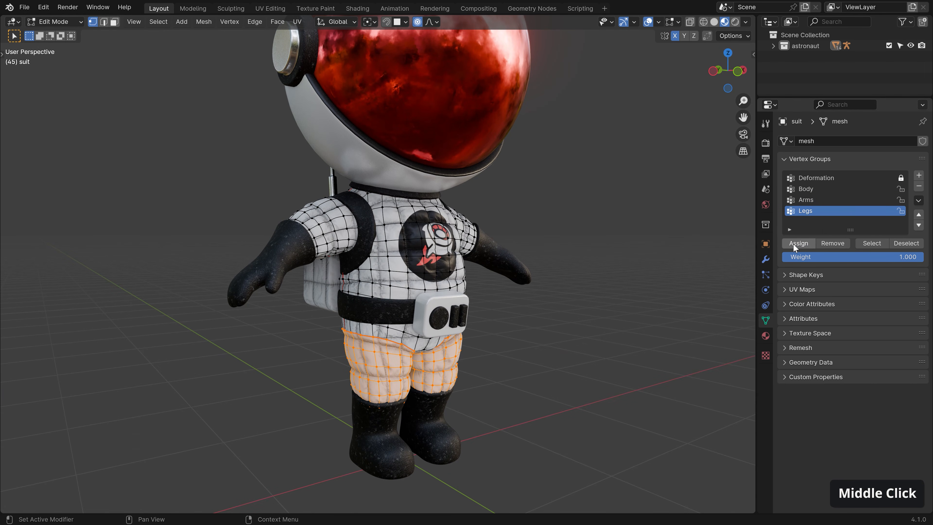
pyautogui.hotkey('alt', 'a')
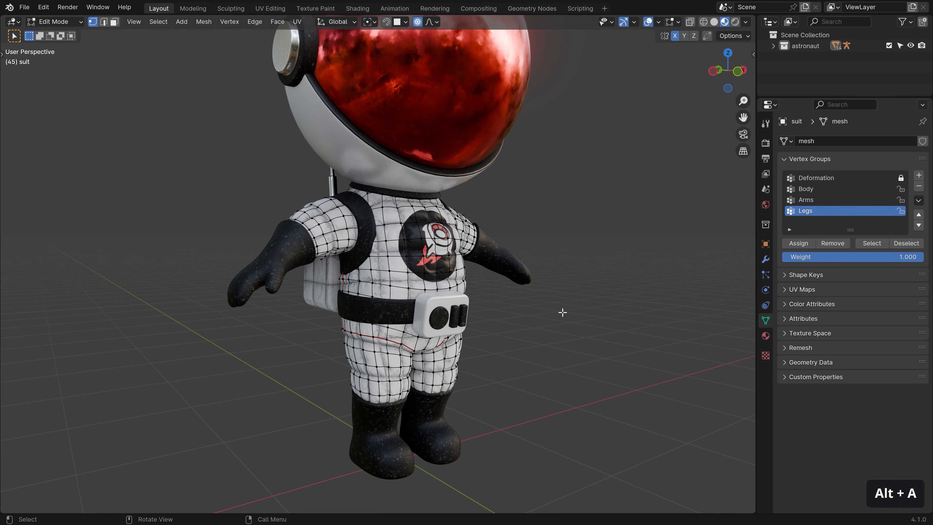
pyautogui.moveTo(563, 312); pyautogui.dragTo(542, 298, button='middle')
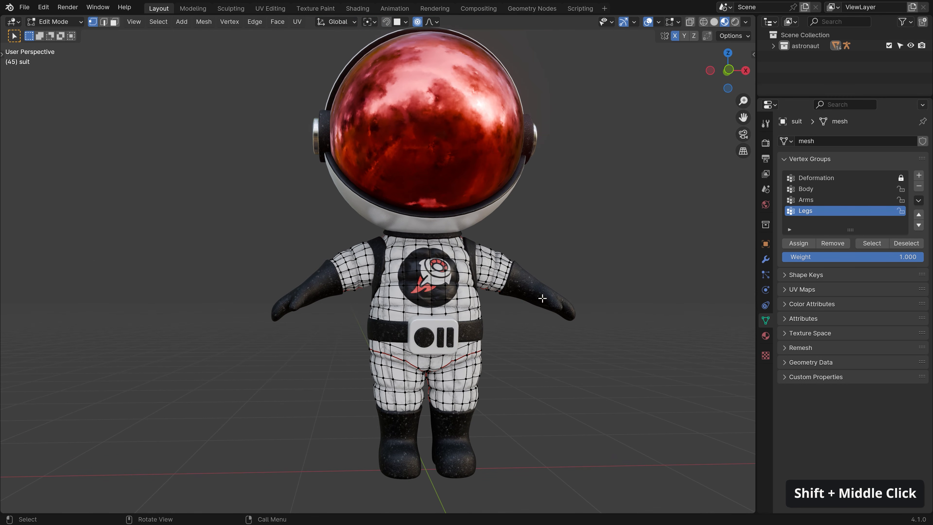
# Select the Body, Arms and Legs faces together, then deselect the Body faces to check coverage.
pyautogui.click(845, 188)
pyautogui.click(874, 244)
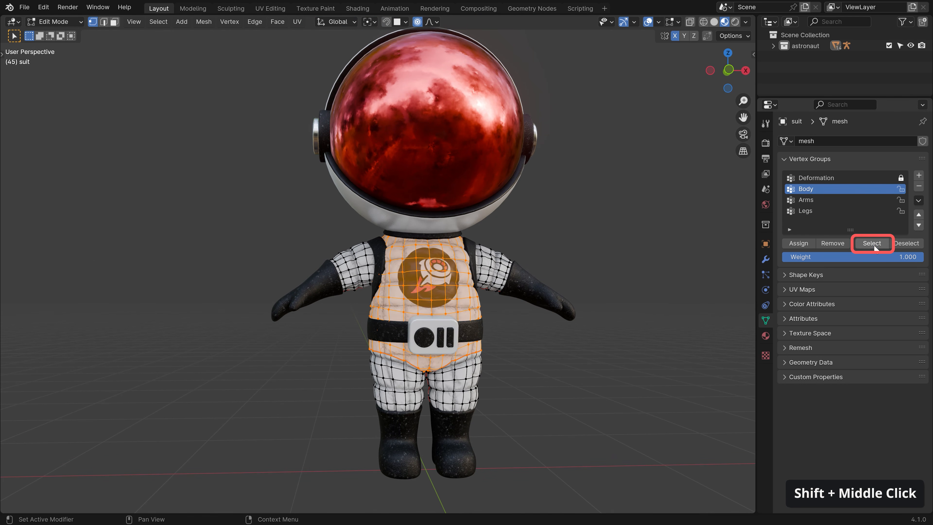
pyautogui.click(860, 200)
pyautogui.click(874, 245)
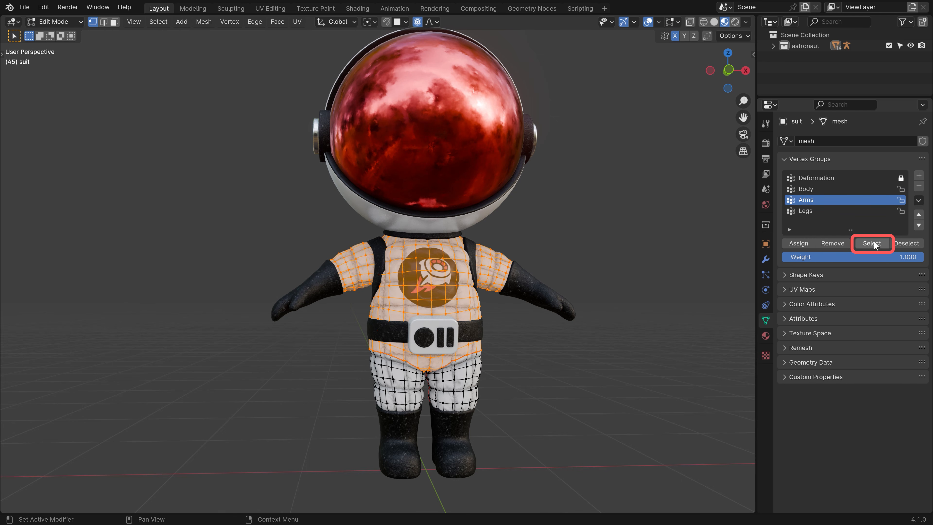
pyautogui.click(849, 210)
pyautogui.click(874, 243)
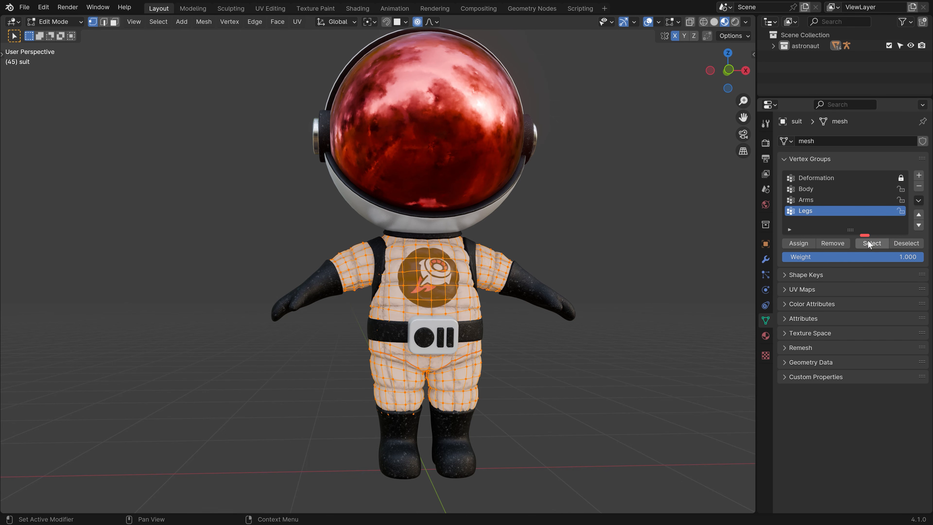
pyautogui.click(837, 188)
pyautogui.click(907, 244)
pyautogui.hotkey('alt', 'a')
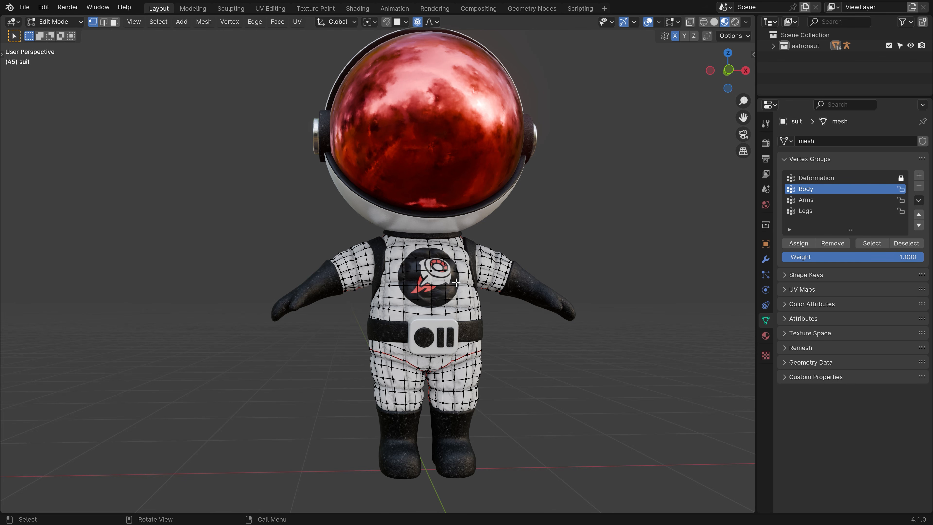
# Select the linked shoulder faces and remove them from the Arms group.
pyautogui.moveTo(456, 283); pyautogui.dragTo(338, 281, button='middle')
pyautogui.press('l')
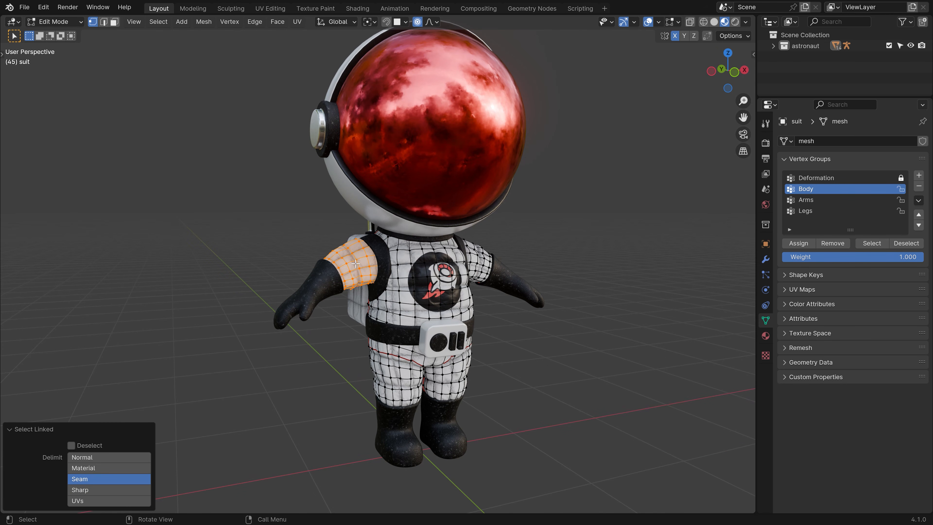
pyautogui.click(805, 200)
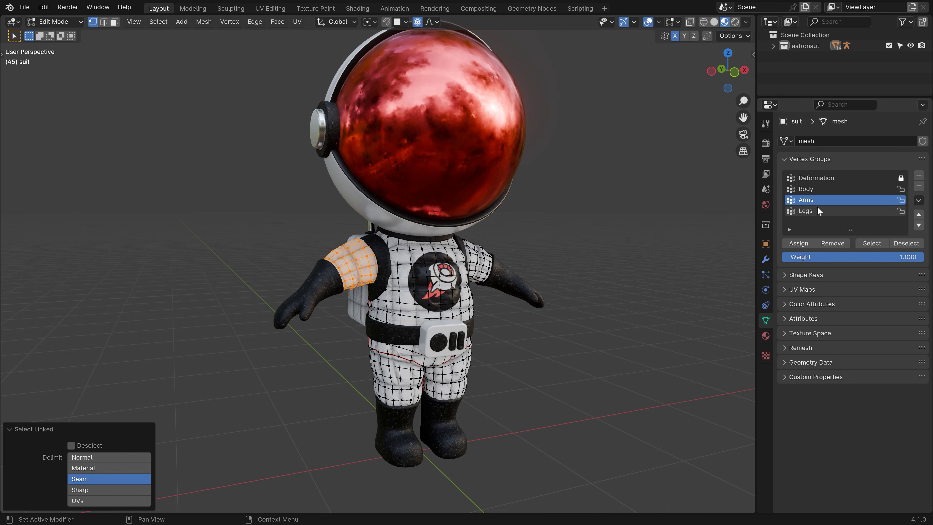
pyautogui.click(832, 244)
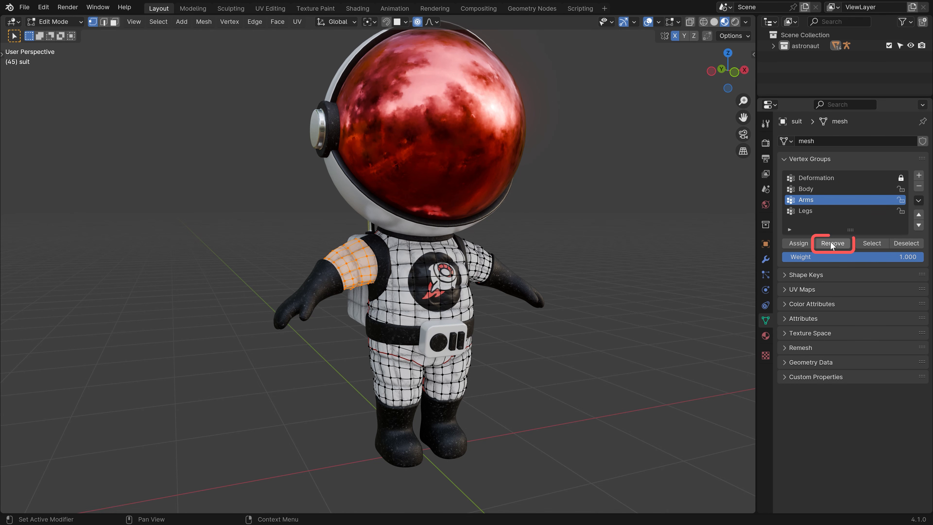
pyautogui.hotkey('alt', 'a')
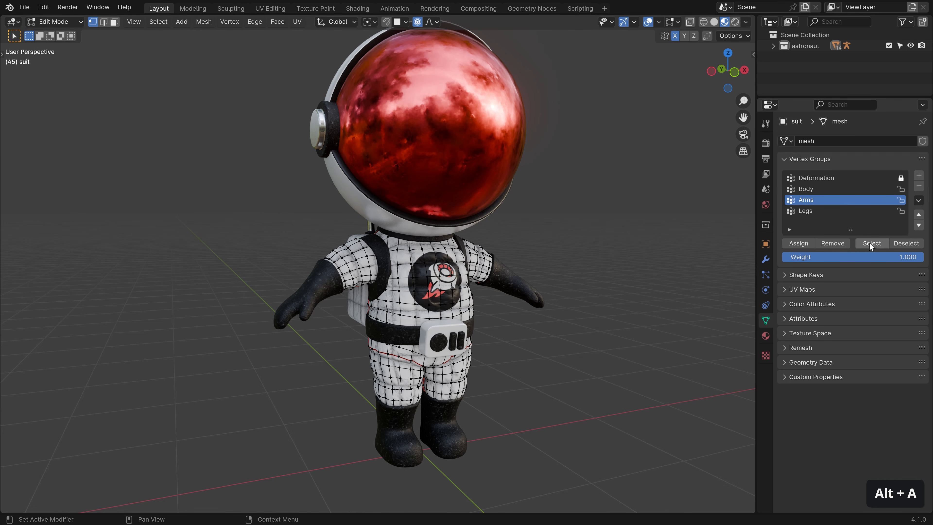
# Select the remaining Arms faces and orbit around to inspect them.
pyautogui.click(871, 244)
pyautogui.moveTo(496, 290); pyautogui.dragTo(423, 292, button='middle')
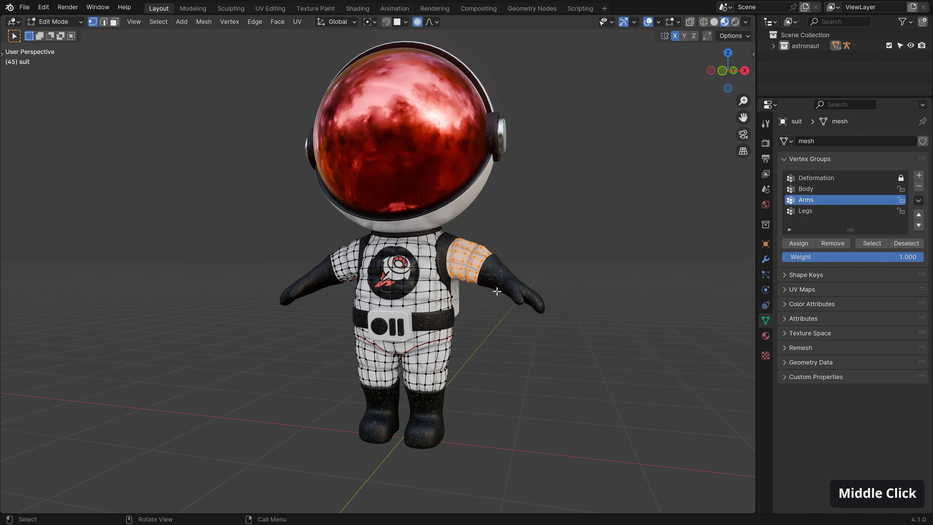
pyautogui.moveTo(502, 294); pyautogui.dragTo(521, 292, button='middle')
pyautogui.hotkey('alt', 'a')
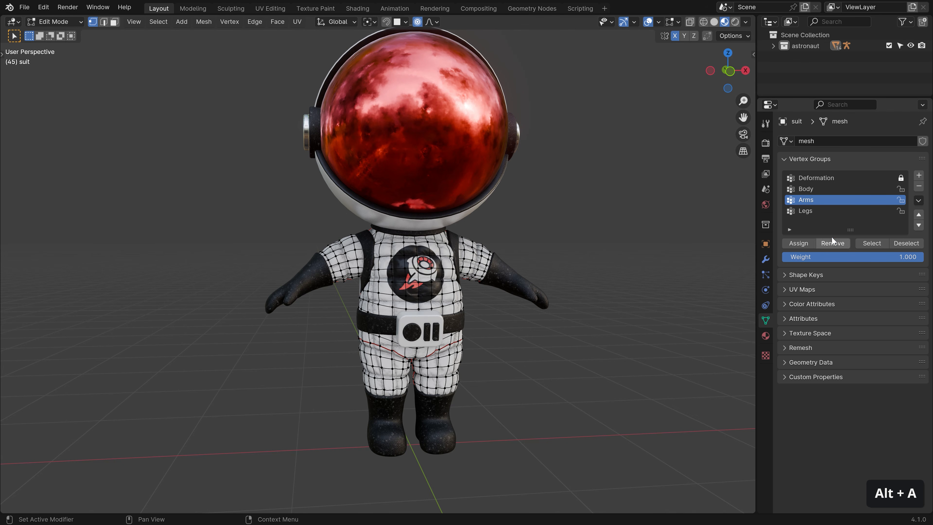
pyautogui.click(919, 225)
pyautogui.click(919, 215)
pyautogui.click(919, 215)
pyautogui.click(920, 225)
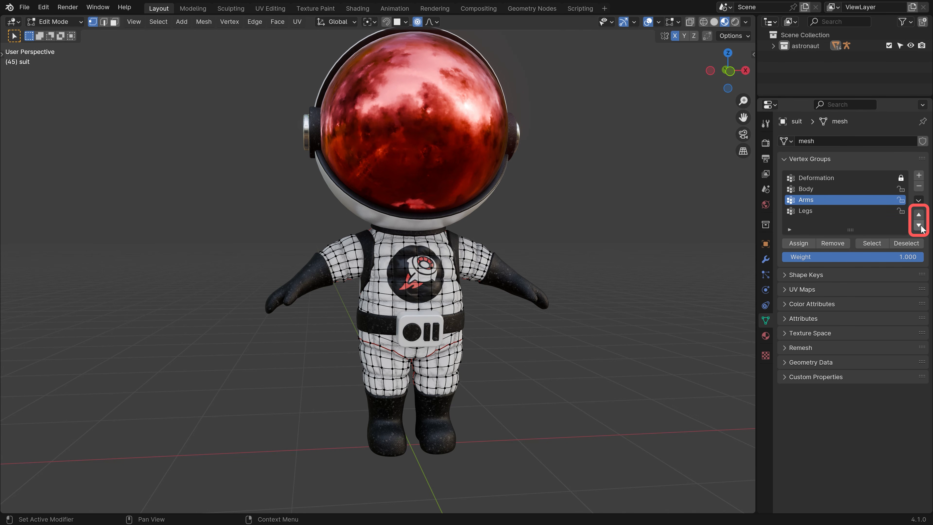
pyautogui.click(919, 200)
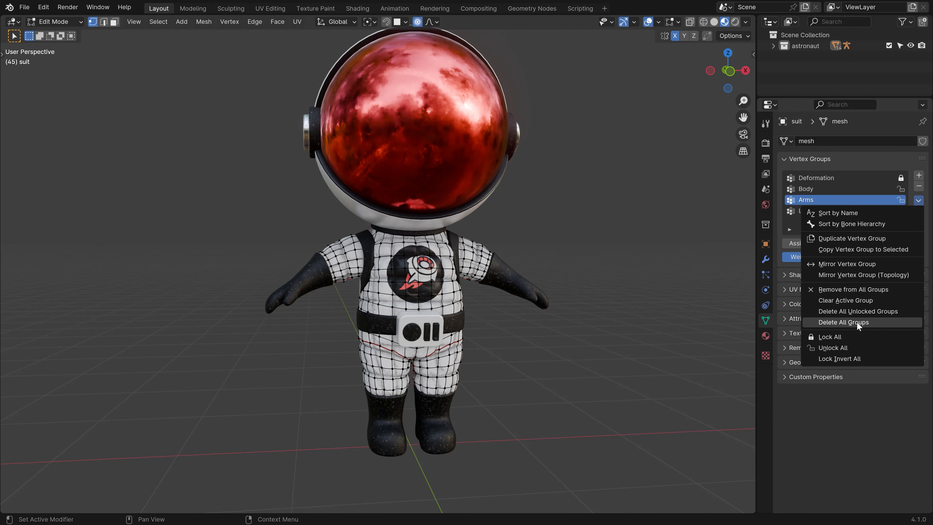
pyautogui.click(877, 182)
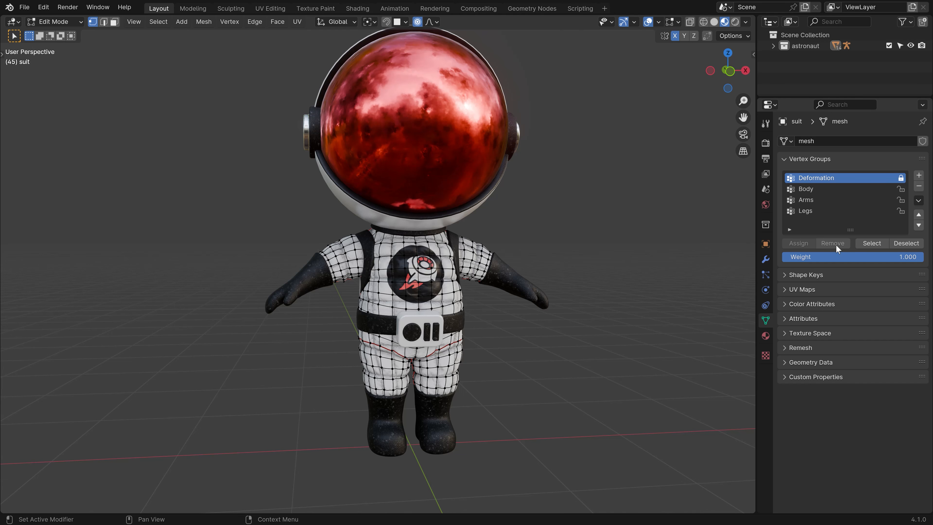
pyautogui.click(902, 189)
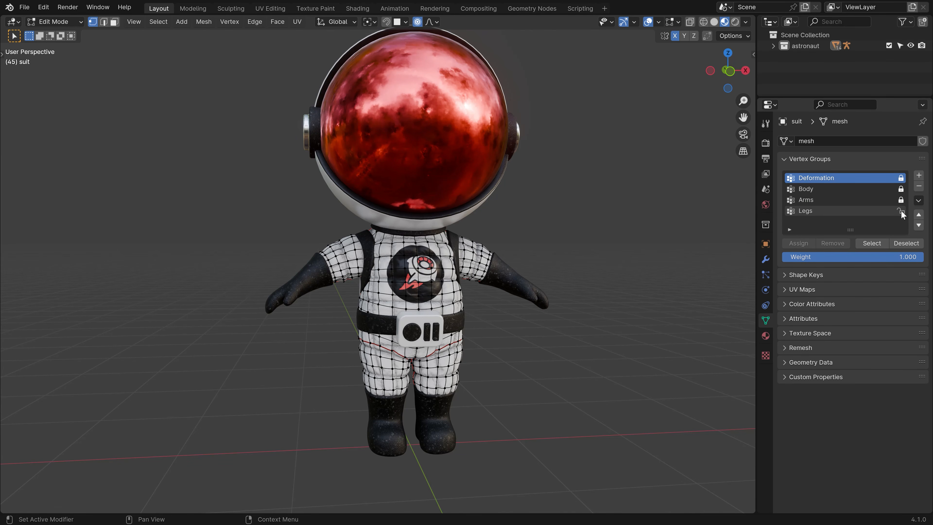
pyautogui.click(902, 189)
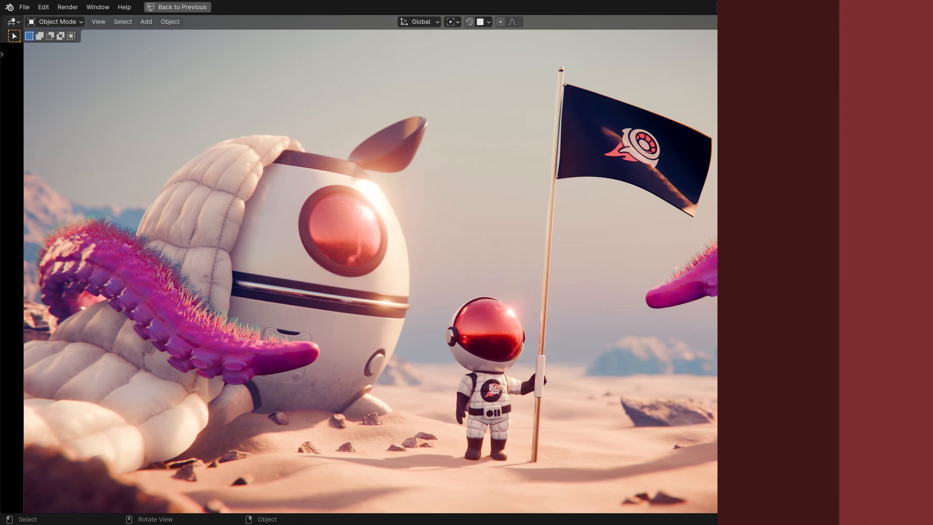
# Orbit out of the camera view to look over the desert scene.
pyautogui.moveTo(715, 362); pyautogui.dragTo(562, 191, button='middle')
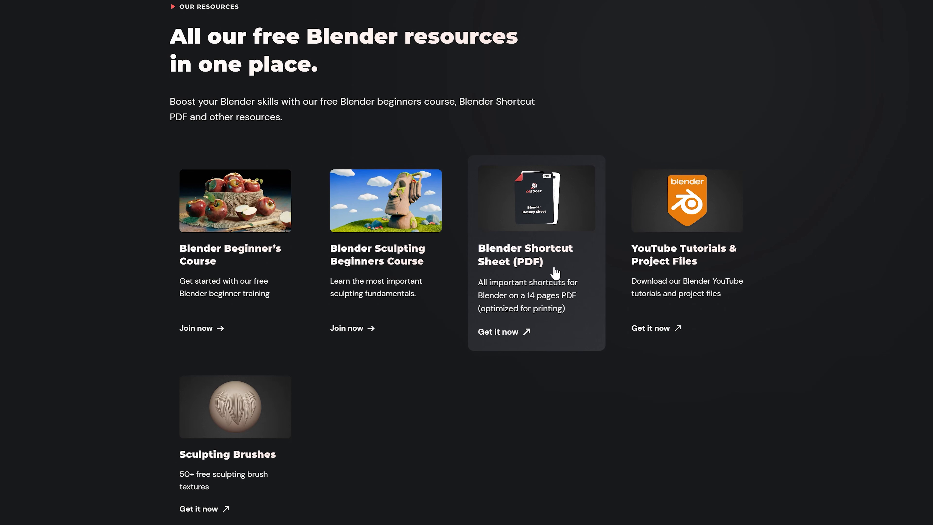
# Autoscroll through the Shortcut Sheet PDF, then orbit around the space capsule in Blender.
pyautogui.middleClick(846, 187)
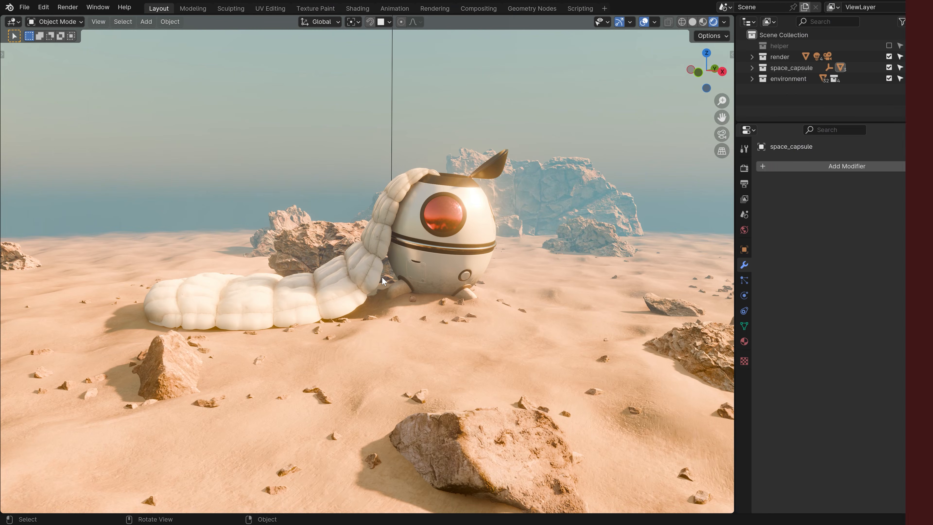
pyautogui.moveTo(364, 233); pyautogui.dragTo(442, 308, button='middle')
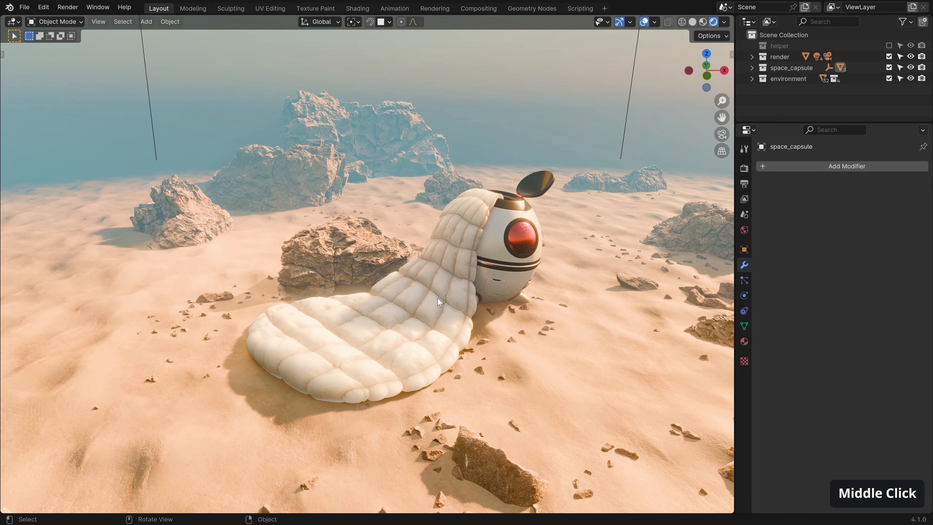
# Hide all three modifiers in the viewport and select all balloon vertices in Edit Mode.
pyautogui.scroll(2, 443, 311)
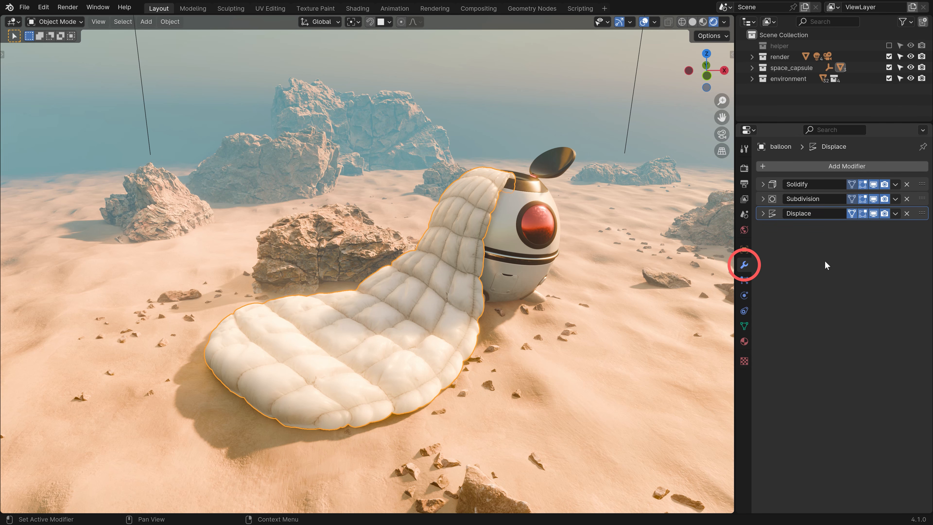
pyautogui.moveTo(874, 213); pyautogui.dragTo(874, 182)
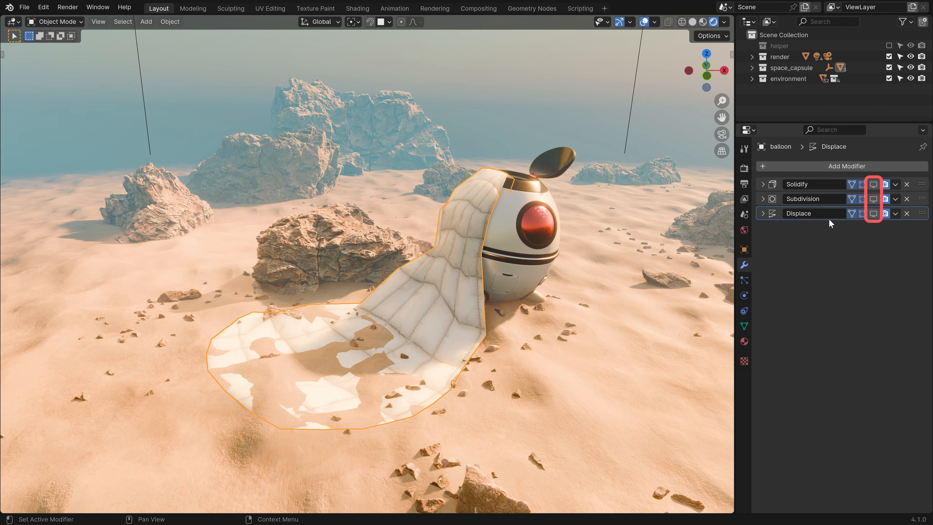
pyautogui.press('Tab')
pyautogui.click(484, 317)
pyautogui.press('a')
pyautogui.moveTo(485, 317); pyautogui.dragTo(444, 320, button='middle')
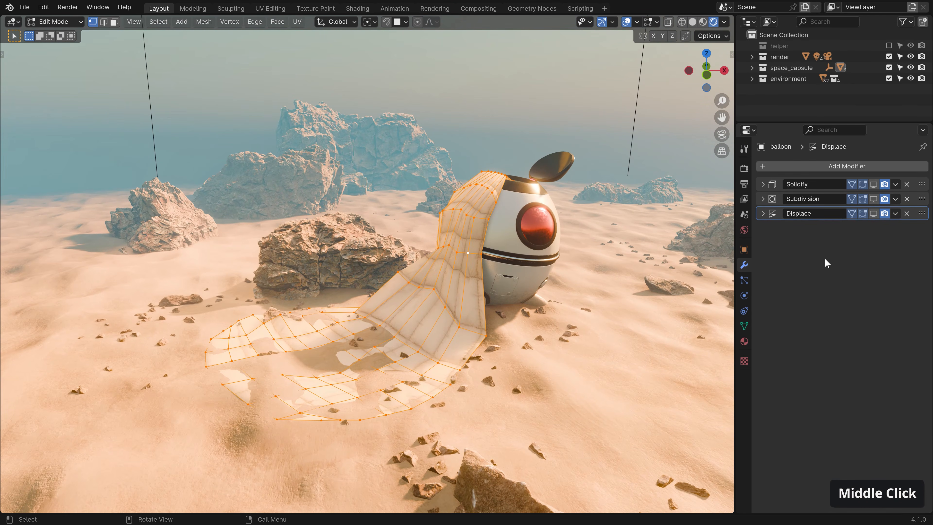
# Show Solidify, Subdivision and Displace on the editing cage.
pyautogui.click(875, 184)
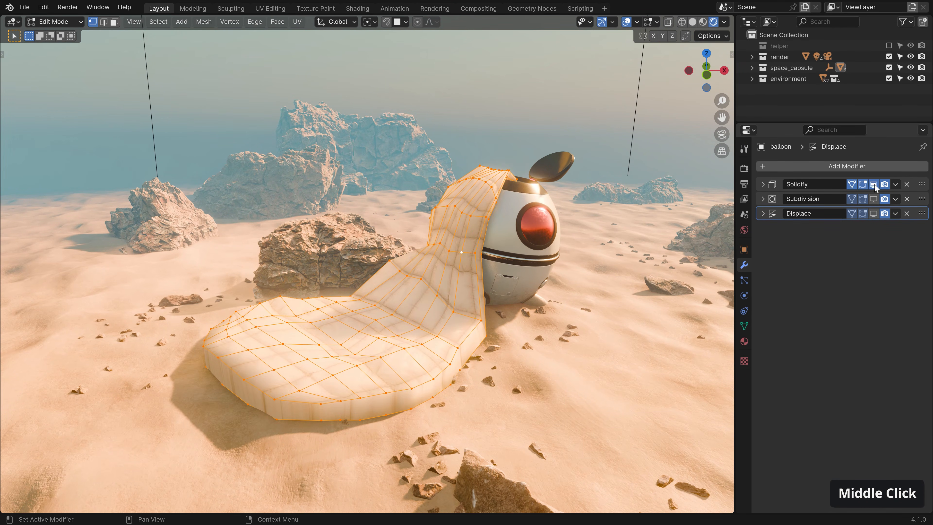
pyautogui.click(875, 199)
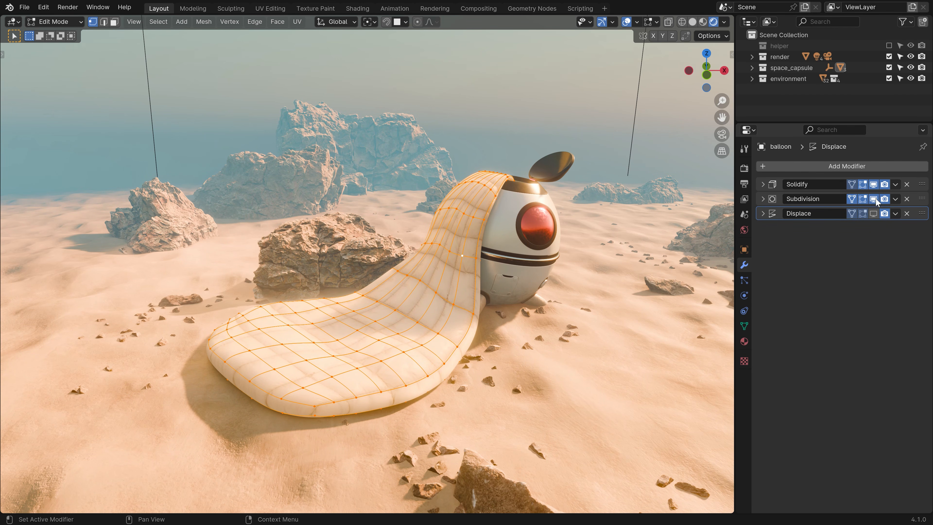
pyautogui.click(874, 214)
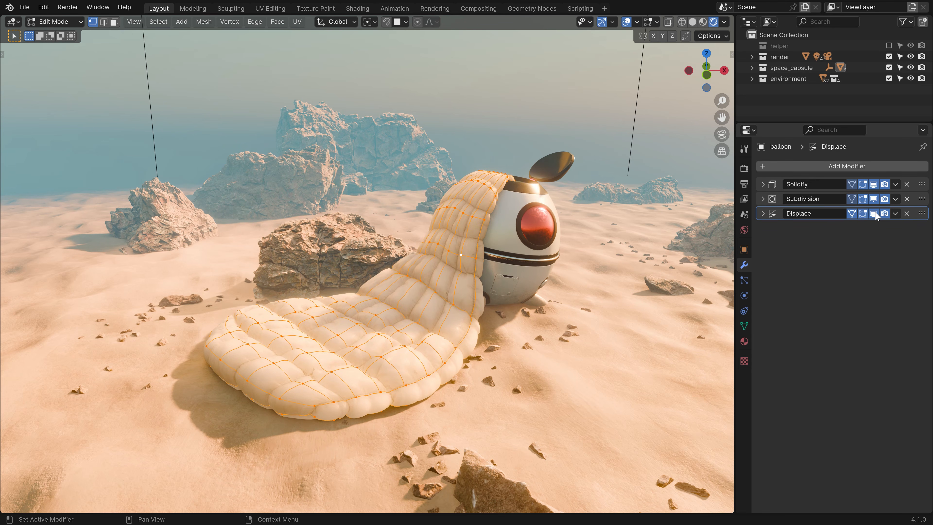
pyautogui.moveTo(361, 292); pyautogui.dragTo(225, 236, button='middle')
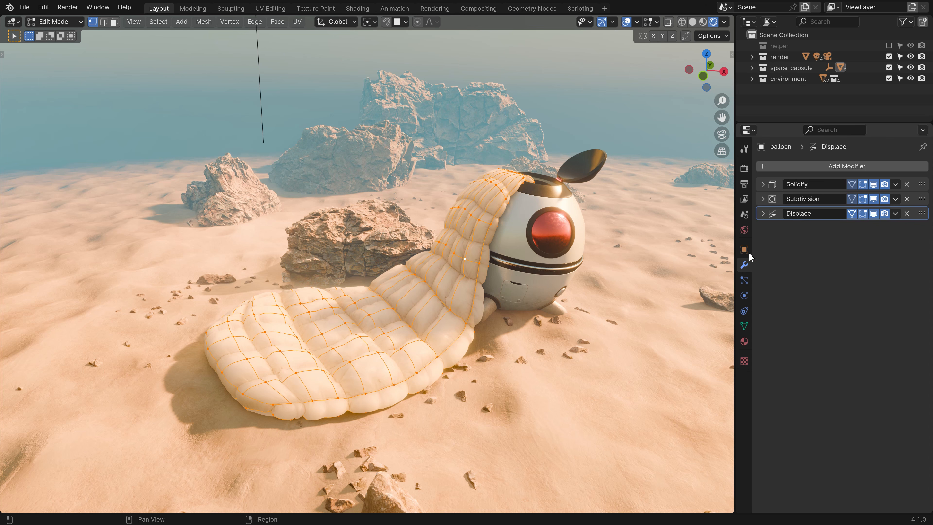
# Expand the Displace modifier and keep Thickness as its vertex group.
pyautogui.click(763, 213)
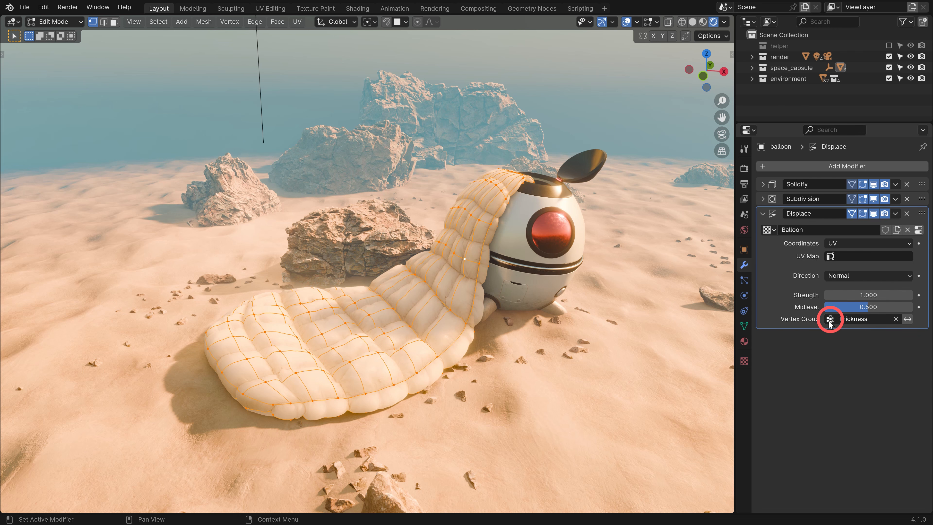
pyautogui.click(870, 319)
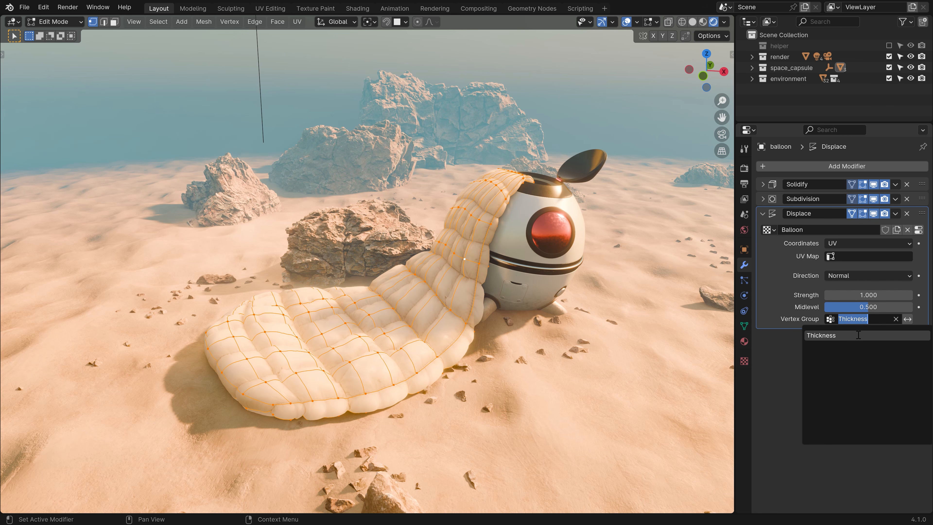
pyautogui.click(859, 335)
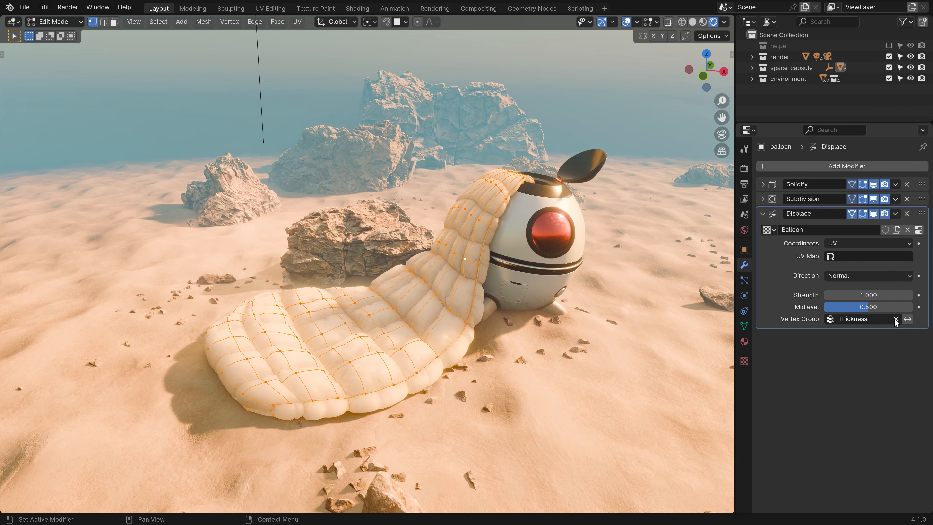
# Toggle inverting the Thickness influence, then clear Thickness from Displace to compare the balloon.
pyautogui.click(908, 319)
pyautogui.click(907, 319)
pyautogui.click(907, 319)
pyautogui.click(906, 320)
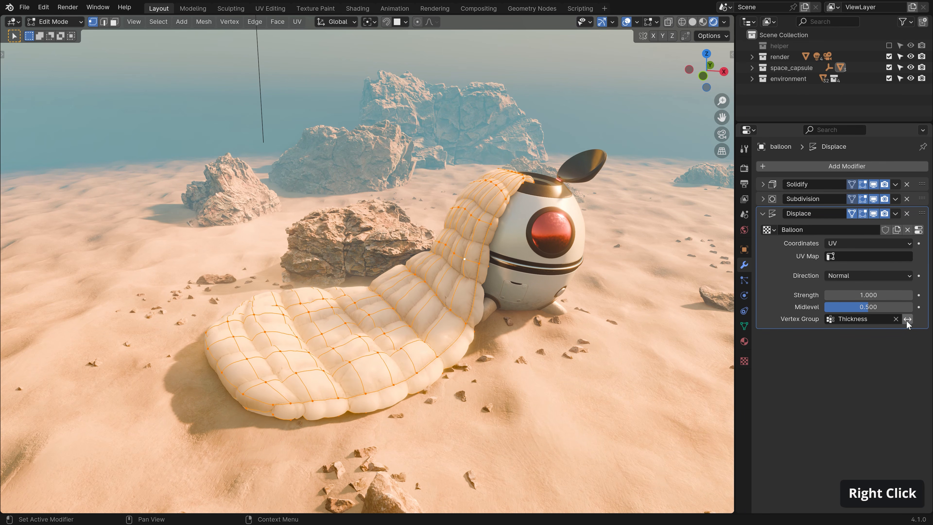
pyautogui.click(896, 319)
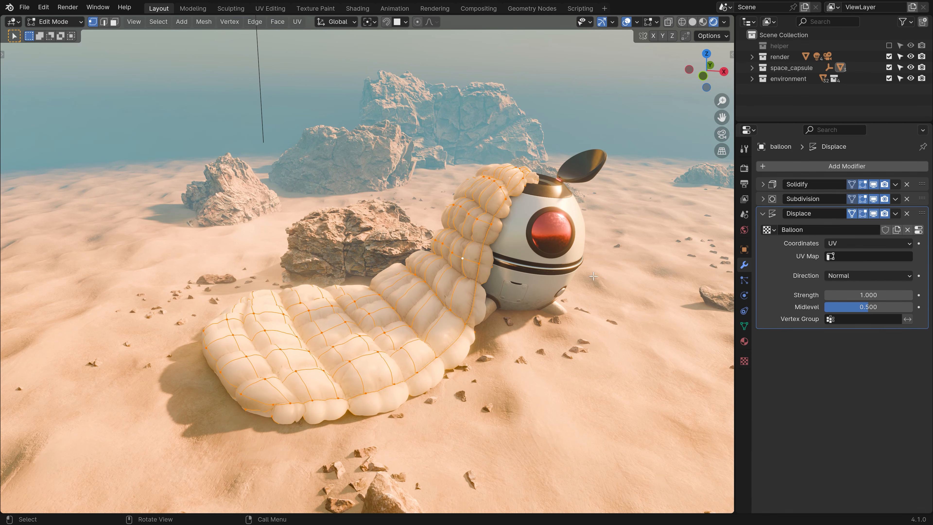
pyautogui.moveTo(287, 206); pyautogui.dragTo(467, 257, button='middle')
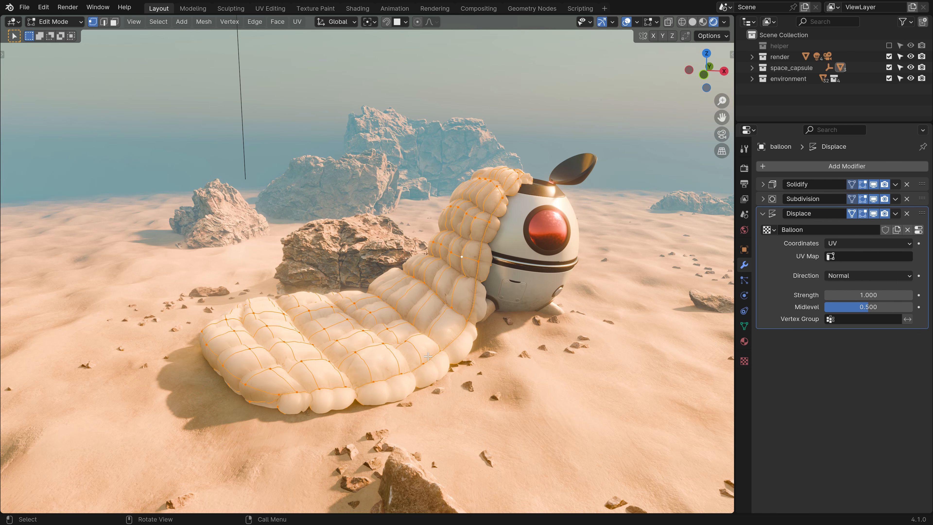
pyautogui.click(859, 318)
# Reassign Thickness to the Displace and Solidify modifiers, then show the balloon's vertex groups.
pyautogui.click(859, 335)
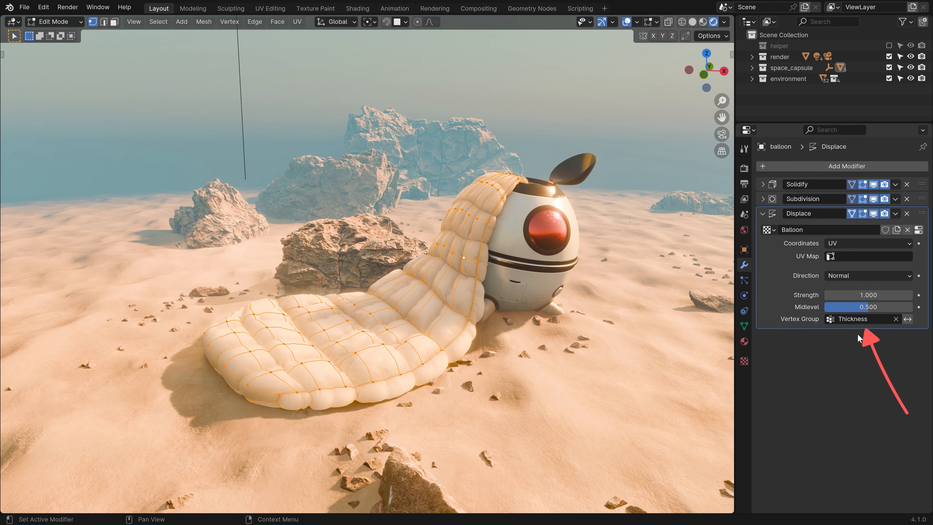
pyautogui.click(762, 213)
pyautogui.click(762, 185)
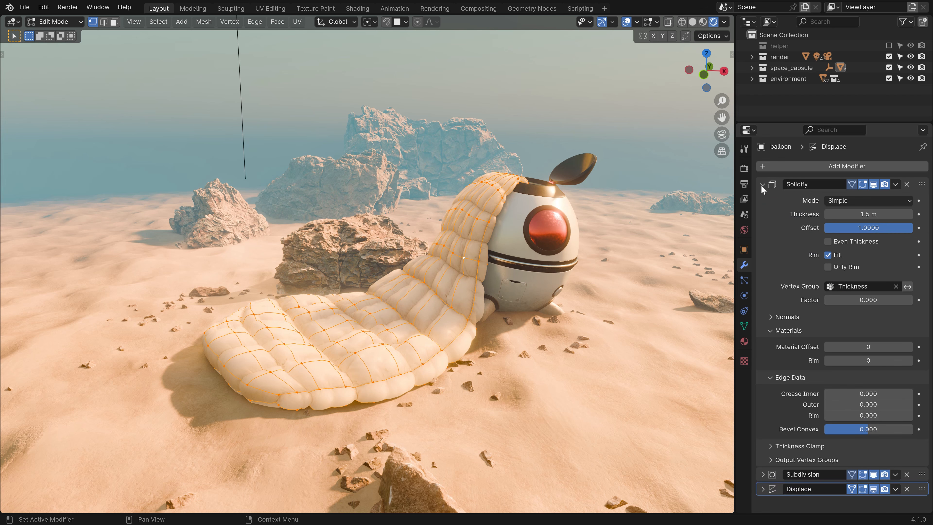
pyautogui.click(896, 286)
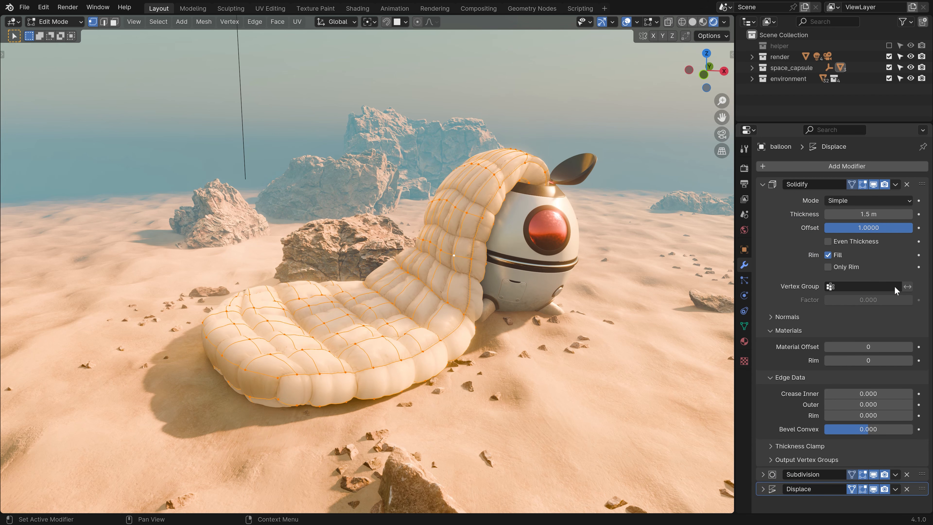
pyautogui.click(863, 289)
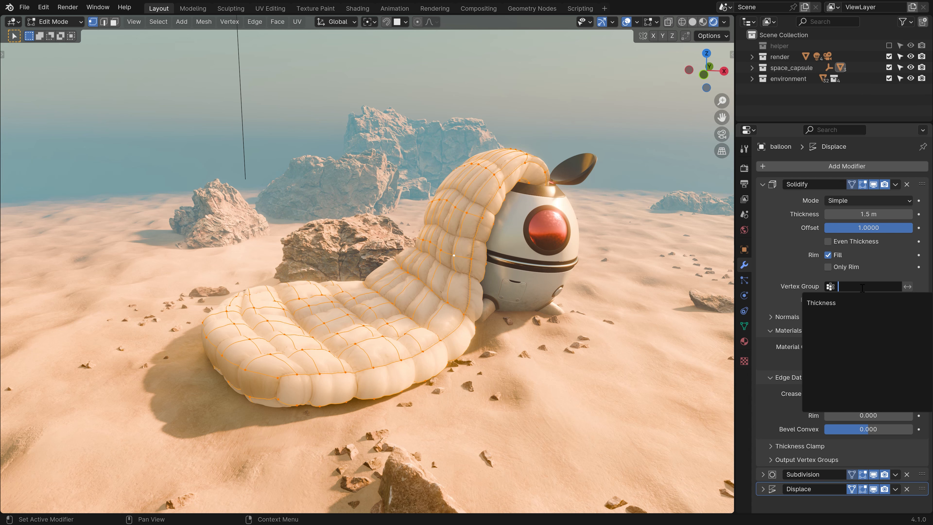
pyautogui.click(855, 301)
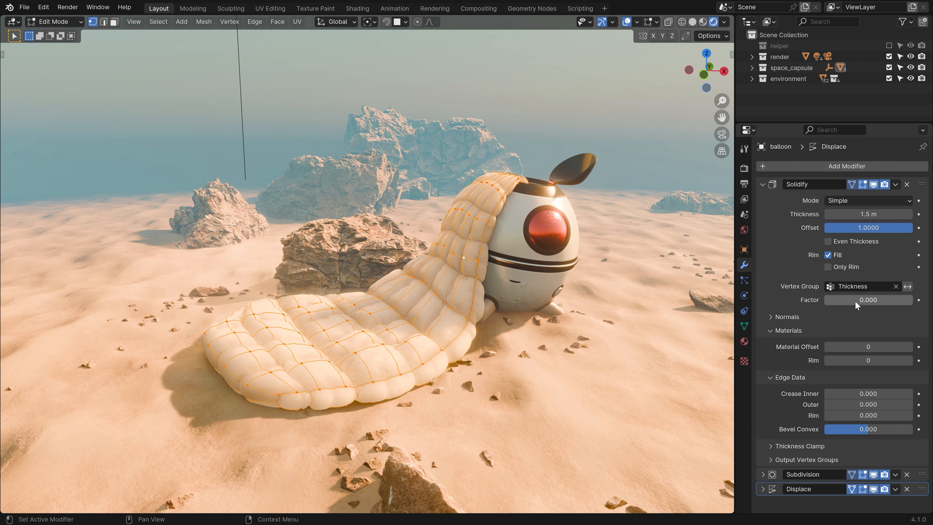
pyautogui.click(763, 185)
pyautogui.click(744, 326)
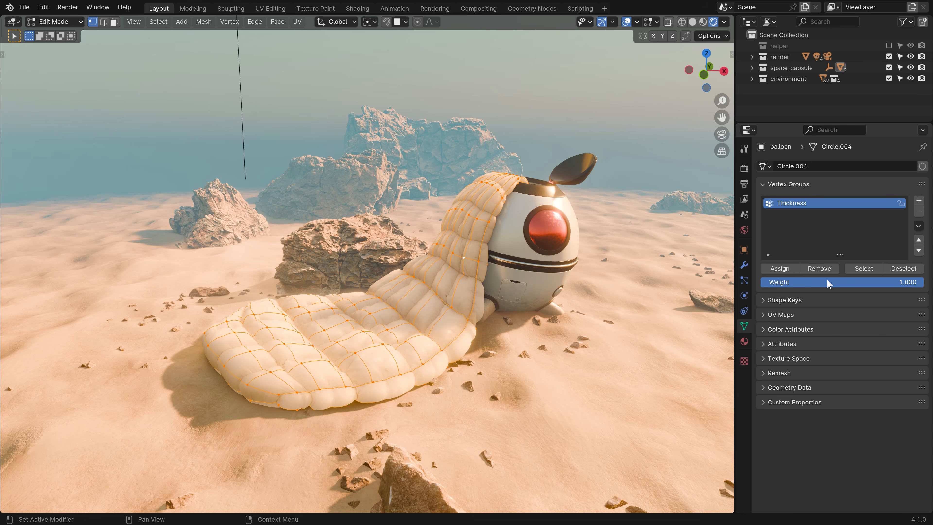
# Remove the whole sheet from Thickness, then assign its left end edge loop at weight 1.0.
pyautogui.moveTo(877, 284); pyautogui.dragTo(923, 282)
pyautogui.click(821, 269)
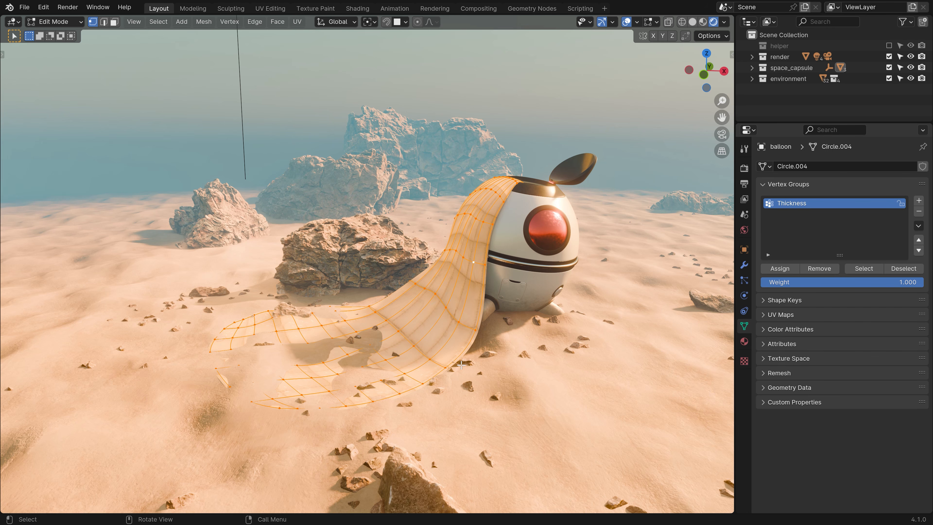
pyautogui.keyDown('alt'); pyautogui.click(259, 372); pyautogui.keyUp('alt')
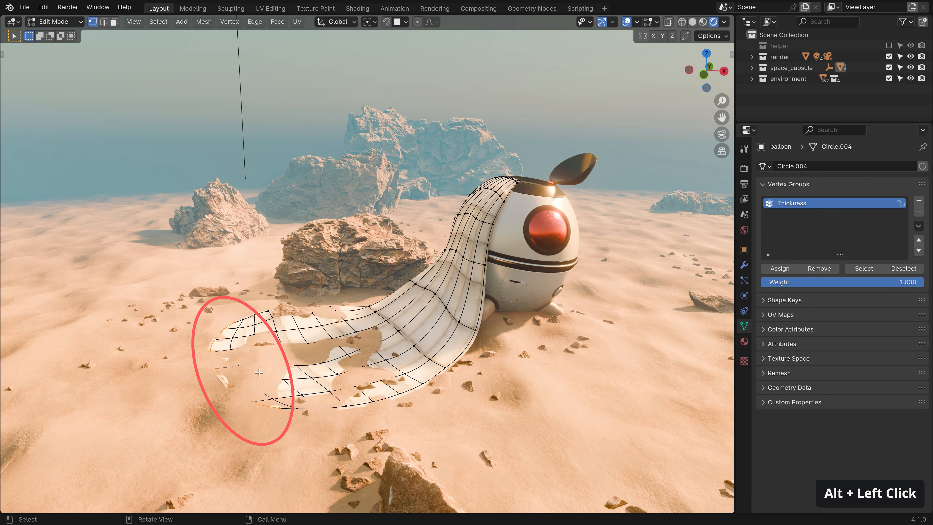
pyautogui.moveTo(259, 372); pyautogui.dragTo(289, 385, button='middle')
pyautogui.keyDown('shift'); pyautogui.moveTo(289, 385); pyautogui.dragTo(317, 363, button='middle'); pyautogui.keyUp('shift')
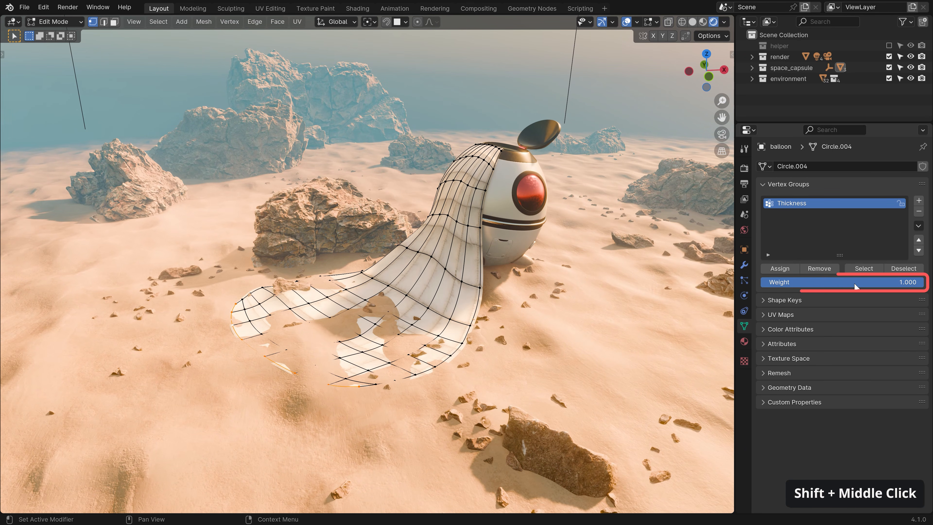
pyautogui.click(789, 268)
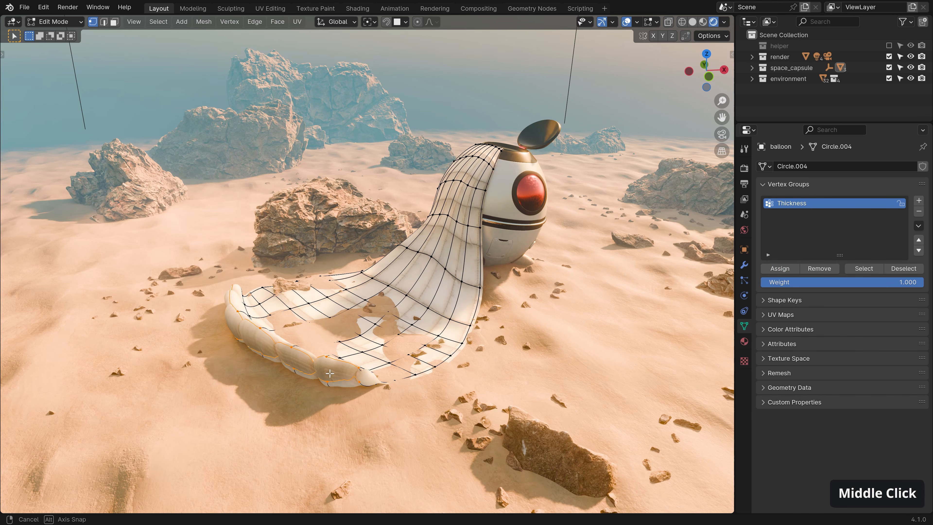
# Assign the next edge loop inward to Thickness at weight 0.9.
pyautogui.moveTo(326, 332); pyautogui.dragTo(273, 338, button='middle')
pyautogui.keyDown('alt'); pyautogui.click(273, 337); pyautogui.keyUp('alt')
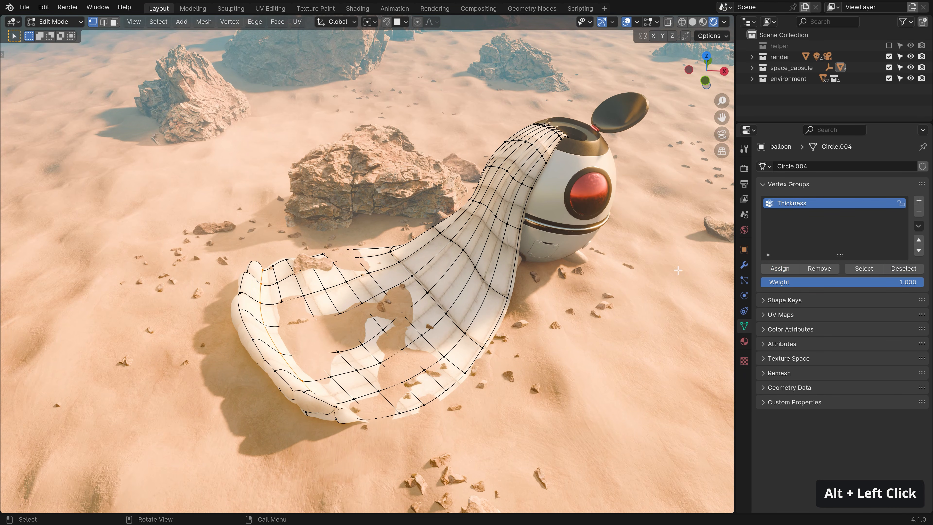
pyautogui.click(790, 282)
pyautogui.write('0.9')
pyautogui.press('Return')
pyautogui.click(775, 269)
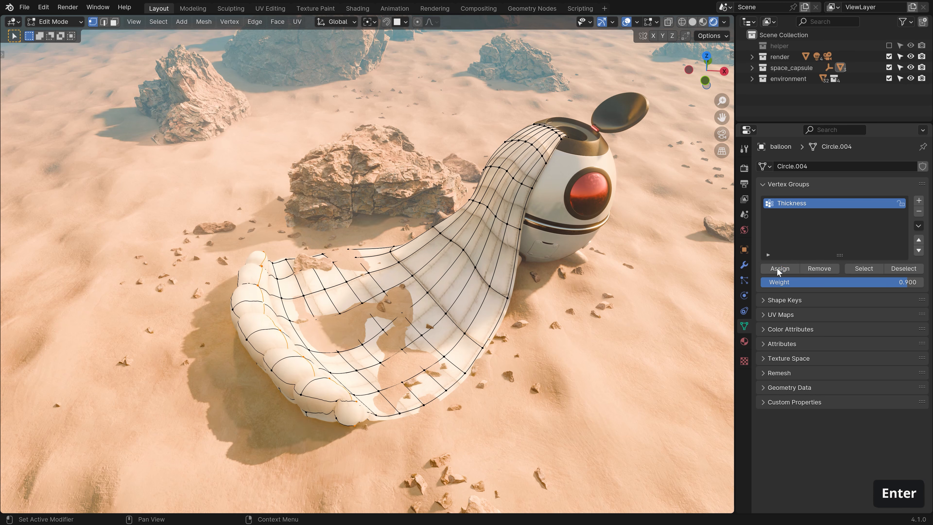
pyautogui.moveTo(272, 342); pyautogui.dragTo(280, 327, button='middle')
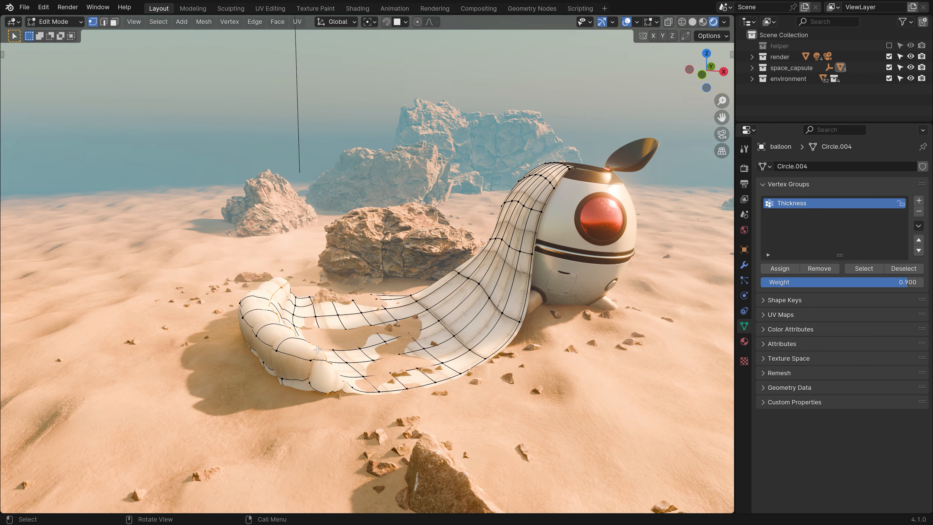
# Assign the next two edge loops to Thickness at weights 0.8 and 0.7.
pyautogui.keyDown('alt'); pyautogui.click(295, 307); pyautogui.keyUp('alt')
pyautogui.click(791, 282)
pyautogui.write('0.8')
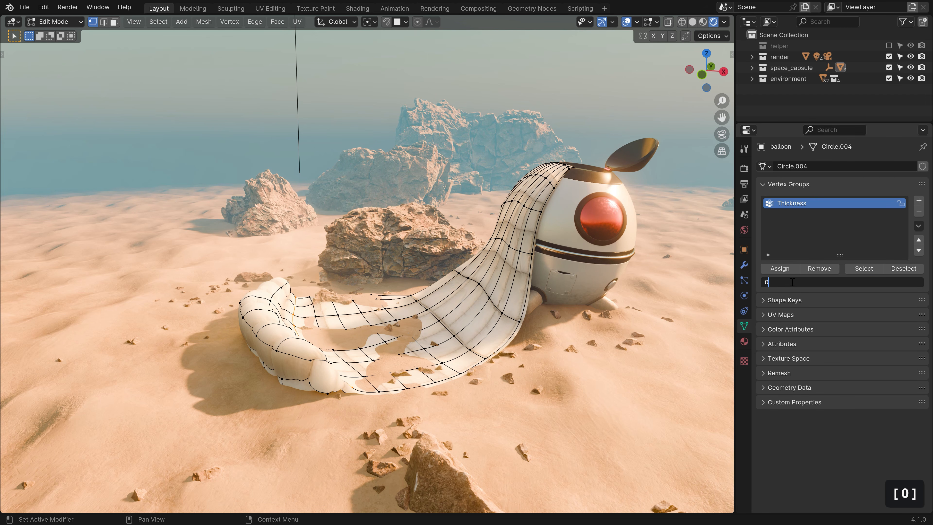
pyautogui.press('Return')
pyautogui.click(783, 270)
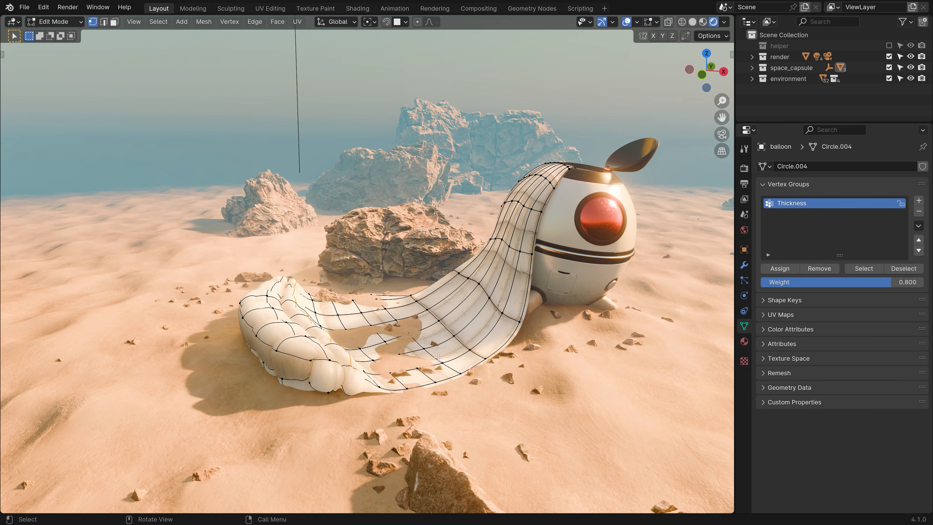
pyautogui.keyDown('alt'); pyautogui.click(371, 379); pyautogui.keyUp('alt')
pyautogui.click(795, 283)
pyautogui.write('0.7')
pyautogui.press('Return')
pyautogui.click(783, 269)
# Weight the remaining loops at 0.6, 0.2 and 0.1, then deselect all and pick one vertex.
pyautogui.keyDown('alt'); pyautogui.click(366, 354); pyautogui.keyUp('alt')
pyautogui.click(794, 283)
pyautogui.write('0.6')
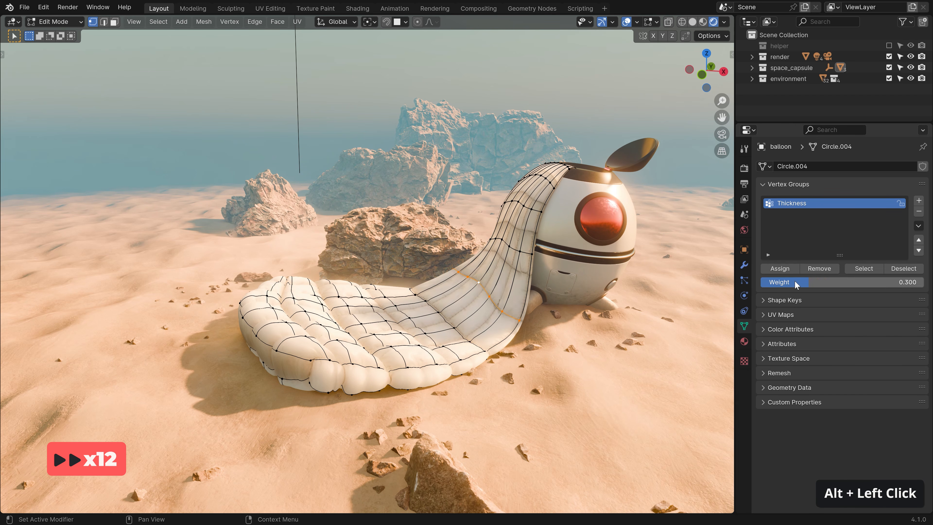
pyautogui.click(796, 283)
pyautogui.write('0.2')
pyautogui.press('Return')
pyautogui.click(783, 270)
pyautogui.keyDown('alt'); pyautogui.click(518, 251); pyautogui.keyUp('alt')
pyautogui.click(794, 283)
pyautogui.write('0.1')
pyautogui.press('Return')
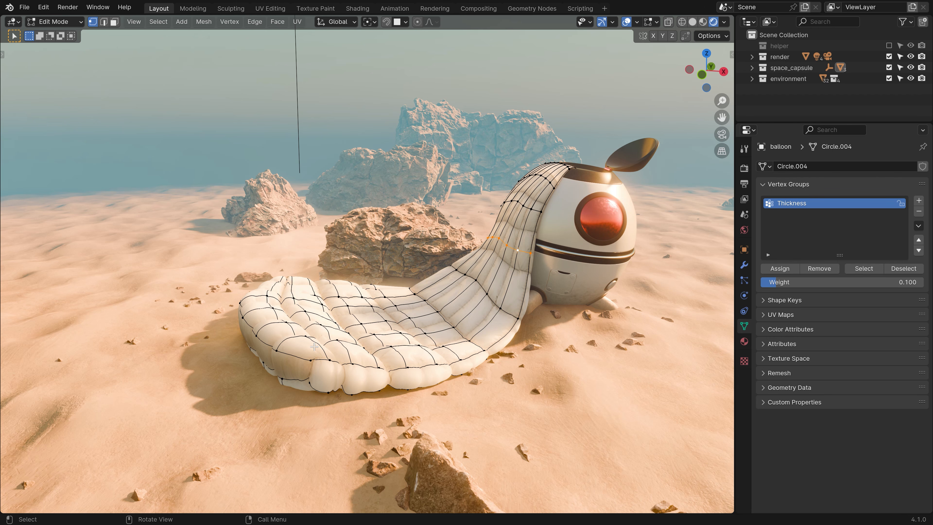
pyautogui.hotkey('alt', 'a')
pyautogui.click(416, 293)
# Show the sidebar's Vertex Weights panel and read Thickness on vertices from the left edge across the sheet.
pyautogui.press('n')
pyautogui.click(665, 56)
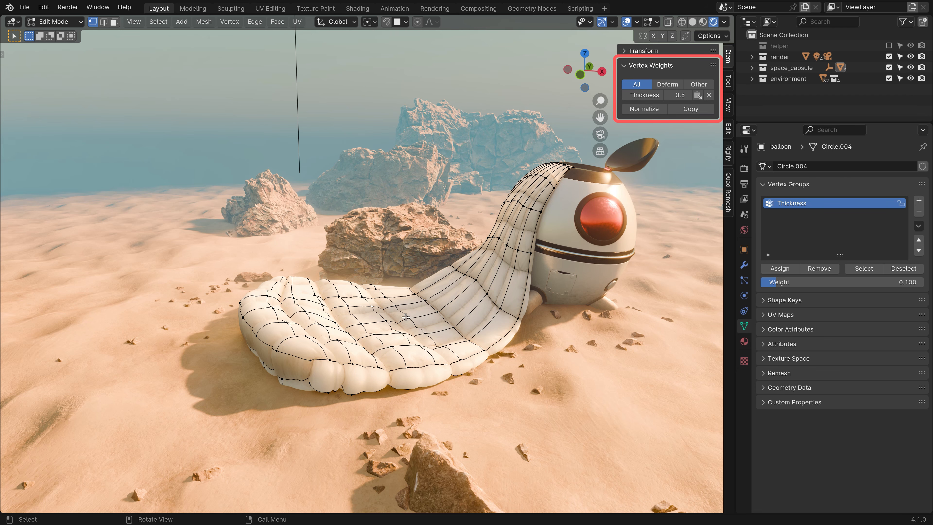
pyautogui.click(364, 325)
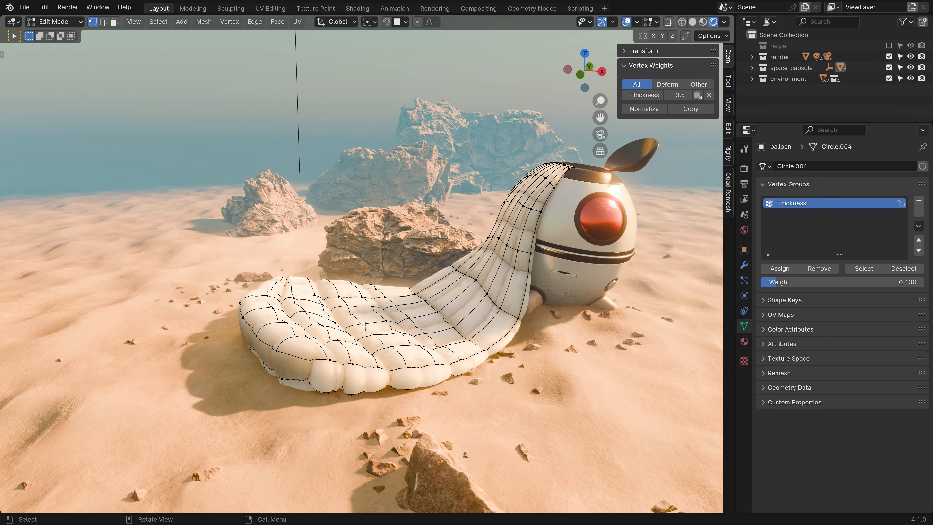
pyautogui.click(257, 335)
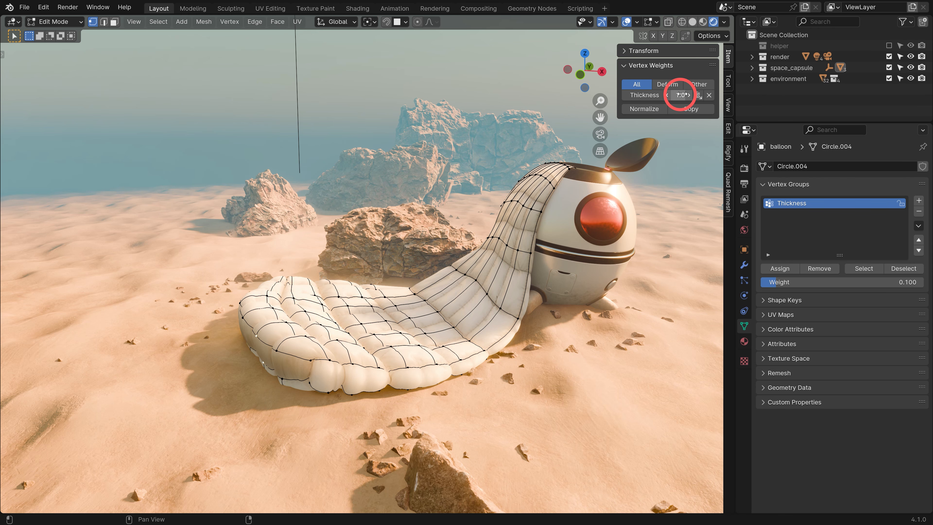
pyautogui.click(290, 322)
pyautogui.click(321, 324)
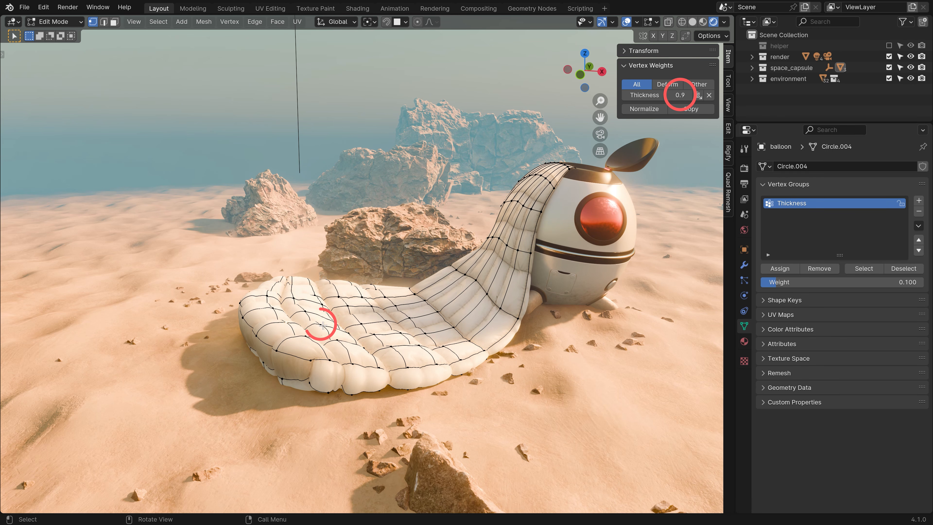
pyautogui.click(351, 331)
pyautogui.click(398, 333)
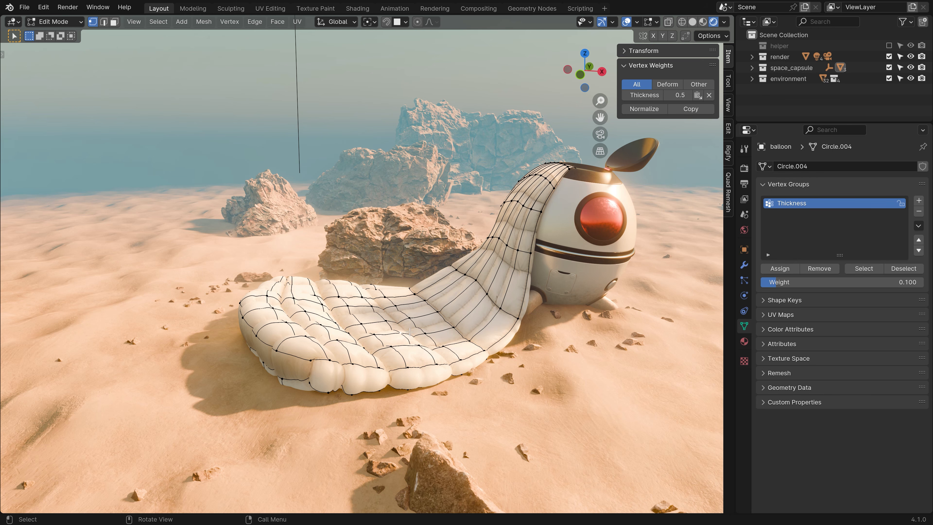
pyautogui.click(399, 333)
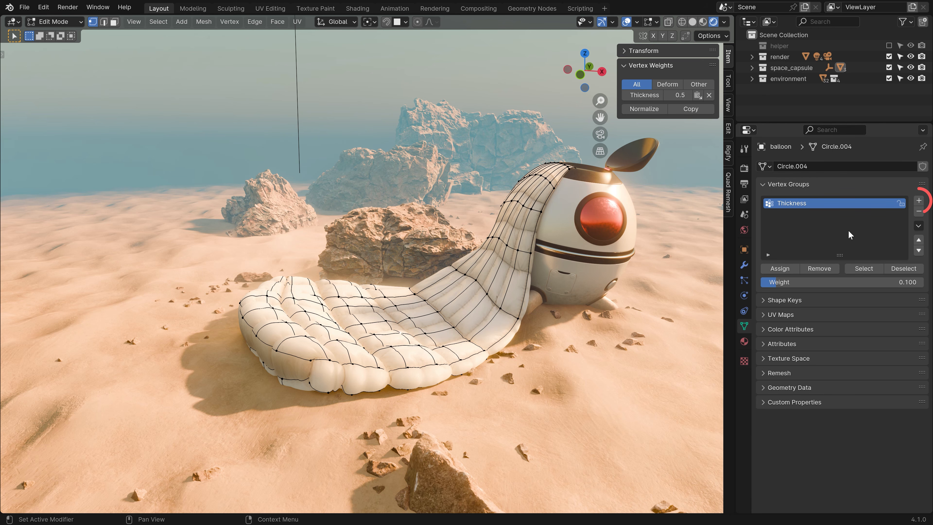
# Create a new vertex group and assign the selected vertex to it at weight 0.5.
pyautogui.click(918, 201)
pyautogui.click(818, 282)
pyautogui.write('0.5')
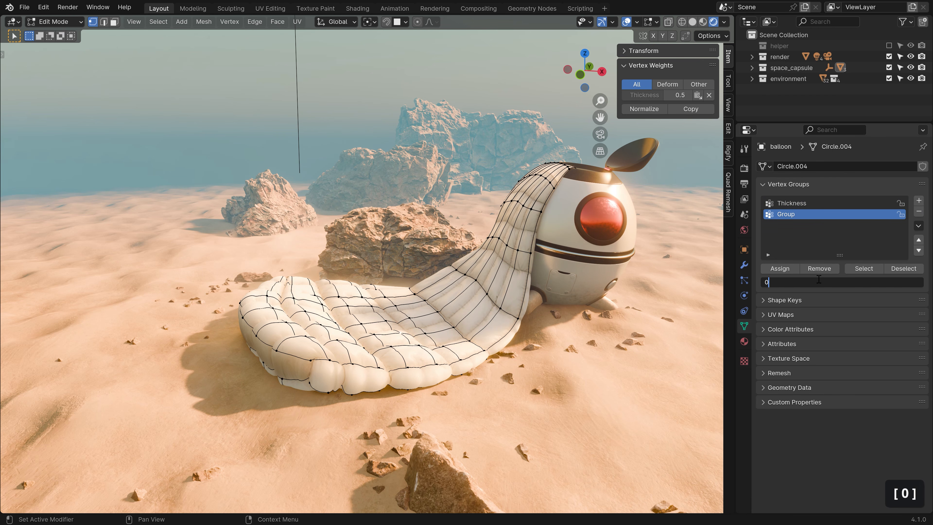
pyautogui.press('Return')
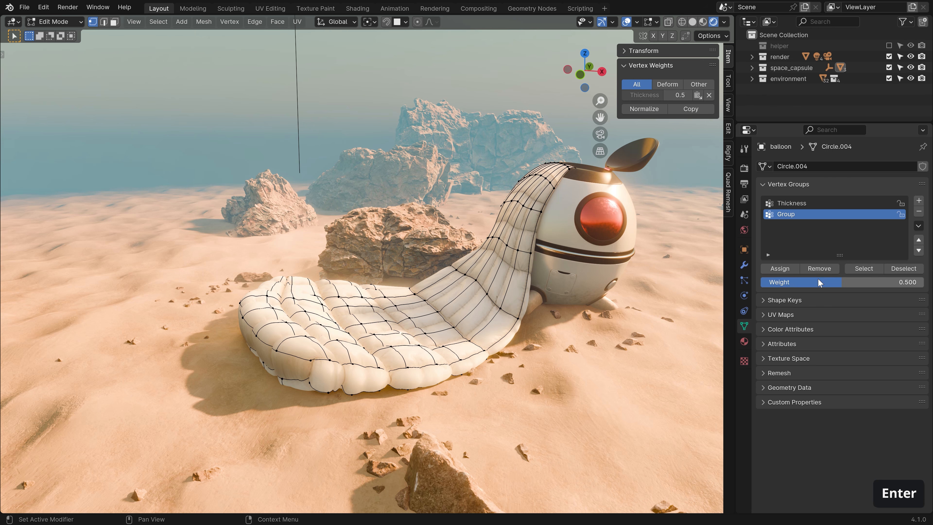
pyautogui.click(788, 269)
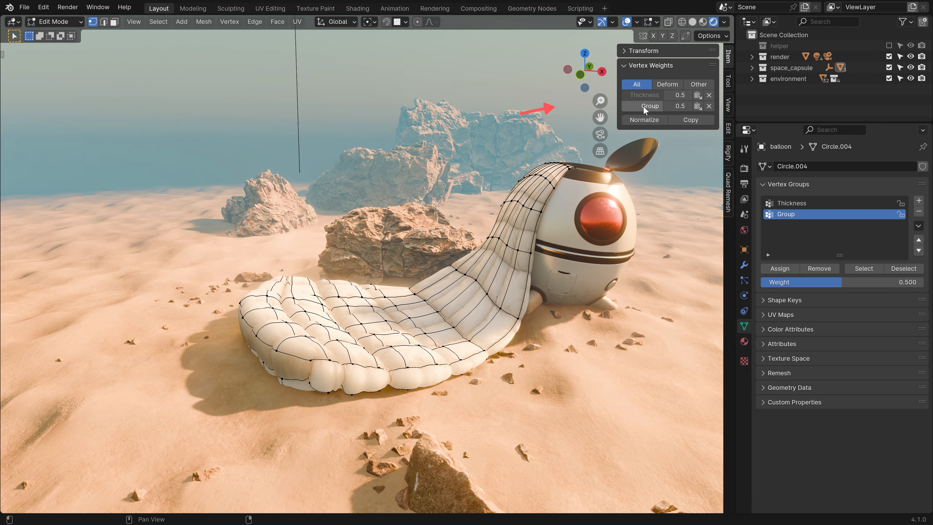
# Lower the vertex's Group weight to 0.3, remove it from Group, and delete the group.
pyautogui.click(645, 96)
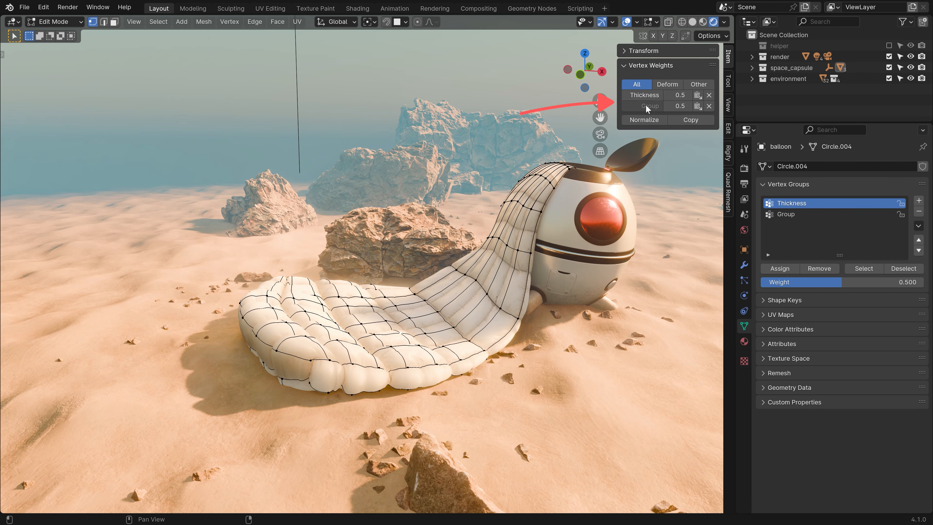
pyautogui.click(646, 104)
pyautogui.click(646, 96)
pyautogui.click(648, 106)
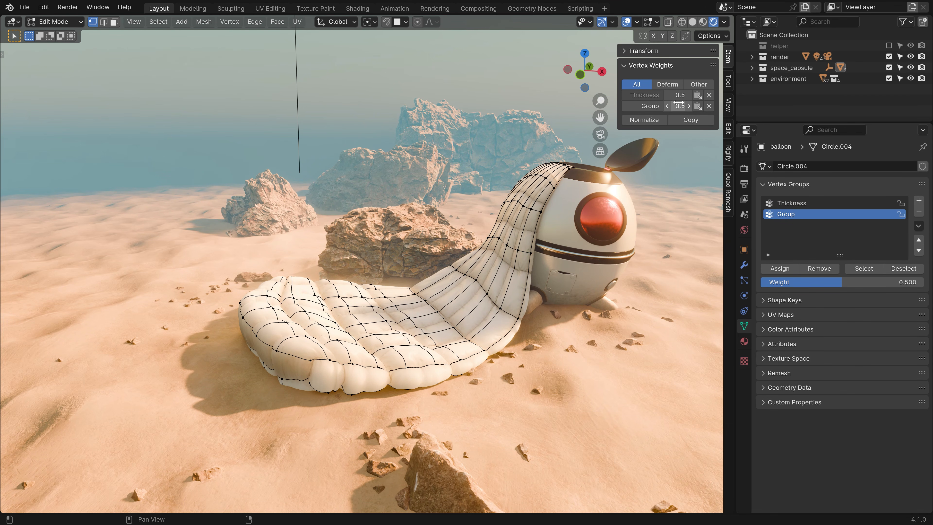
pyautogui.moveTo(679, 107)
pyautogui.mouseDown()
pyautogui.moveTo(670, 107)
pyautogui.moveTo(678, 106)
pyautogui.mouseUp()
pyautogui.click(710, 107)
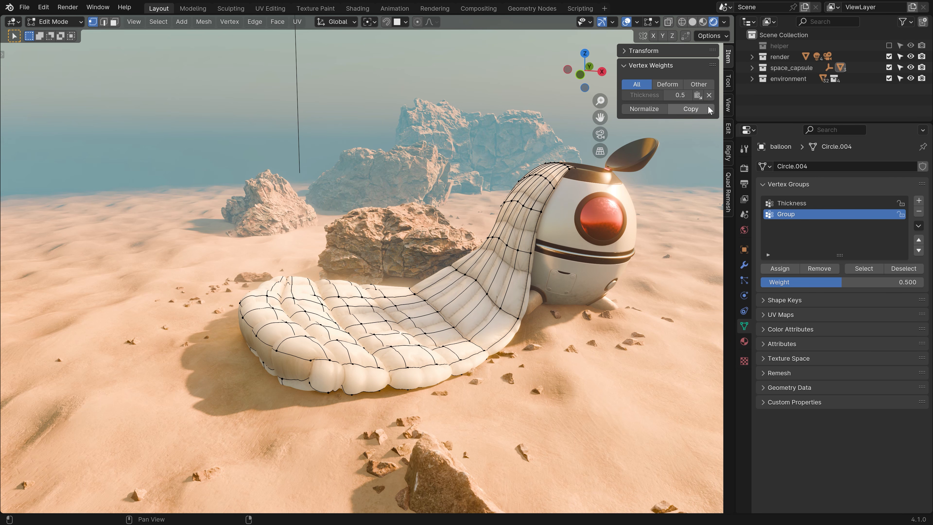
pyautogui.click(919, 211)
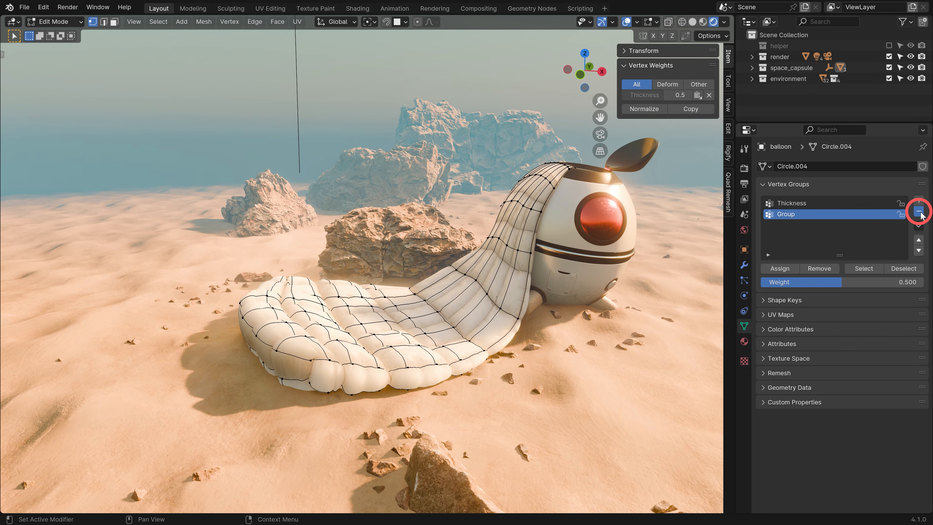
# Hide the sidebar and enable the Vertex Group Weights overlay, viewing the sheet from higher up.
pyautogui.press('n')
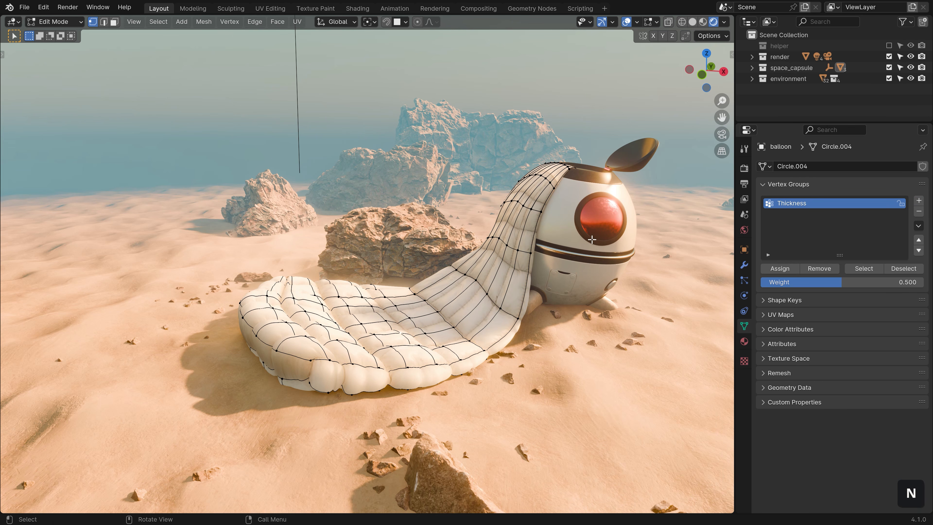
pyautogui.moveTo(592, 240); pyautogui.dragTo(598, 241, button='middle')
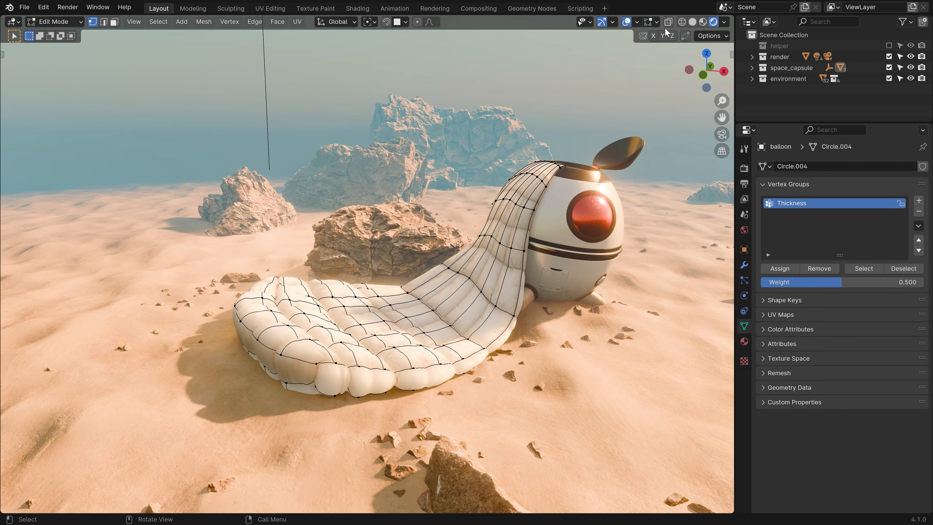
pyautogui.click(656, 22)
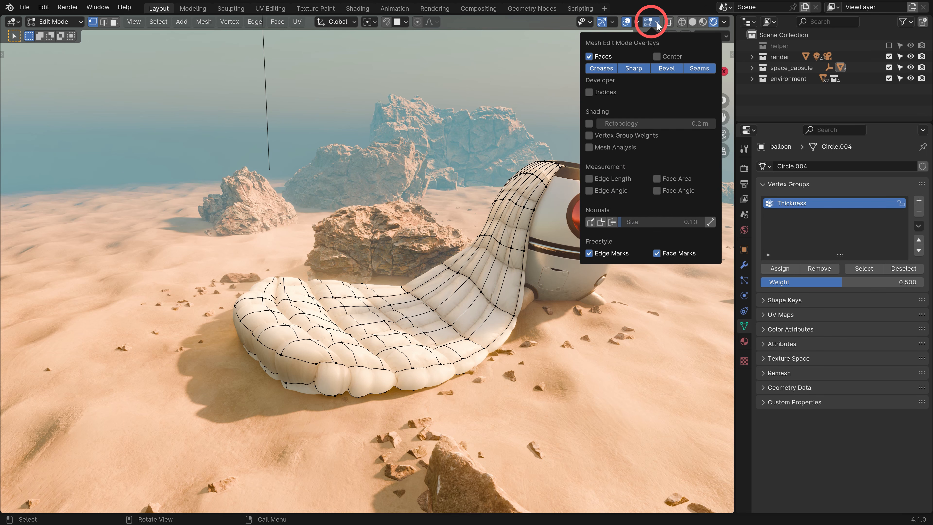
pyautogui.click(590, 136)
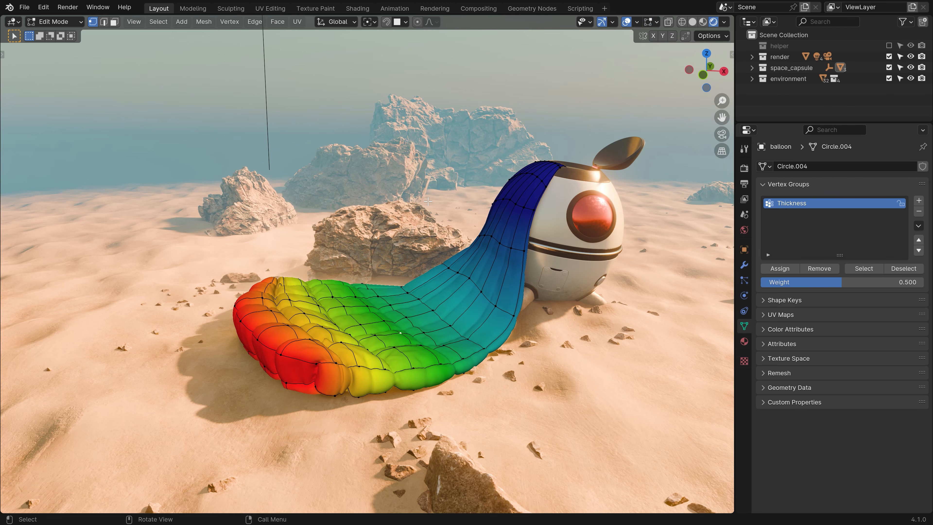
pyautogui.moveTo(428, 201); pyautogui.dragTo(431, 225, button='middle')
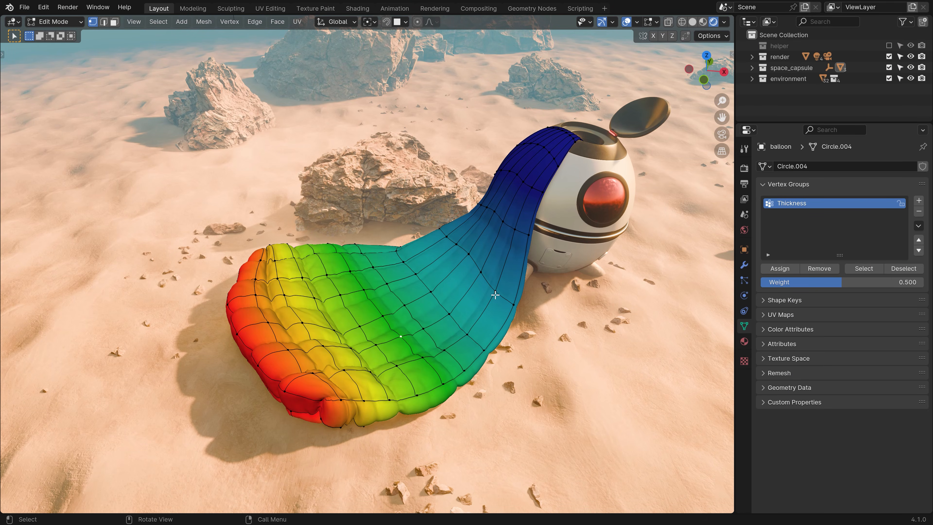
# Try assigning weight 0.379 to a row of selected vertices, then undo it.
pyautogui.click(495, 292)
pyautogui.keyDown('shift'); pyautogui.click(481, 272); pyautogui.keyUp('shift')
pyautogui.keyDown('shift'); pyautogui.click(469, 254); pyautogui.keyUp('shift')
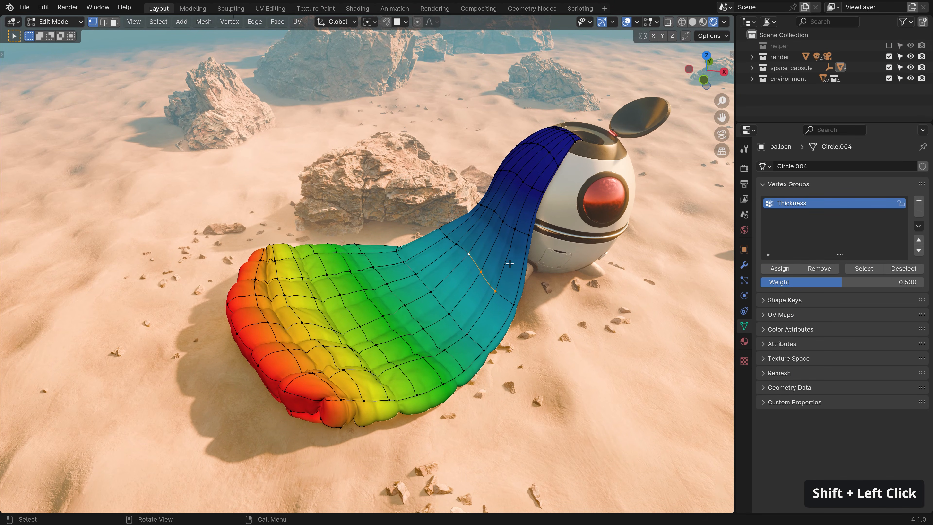
pyautogui.moveTo(839, 282)
pyautogui.mouseDown()
pyautogui.moveTo(803, 282)
pyautogui.moveTo(821, 281)
pyautogui.mouseUp()
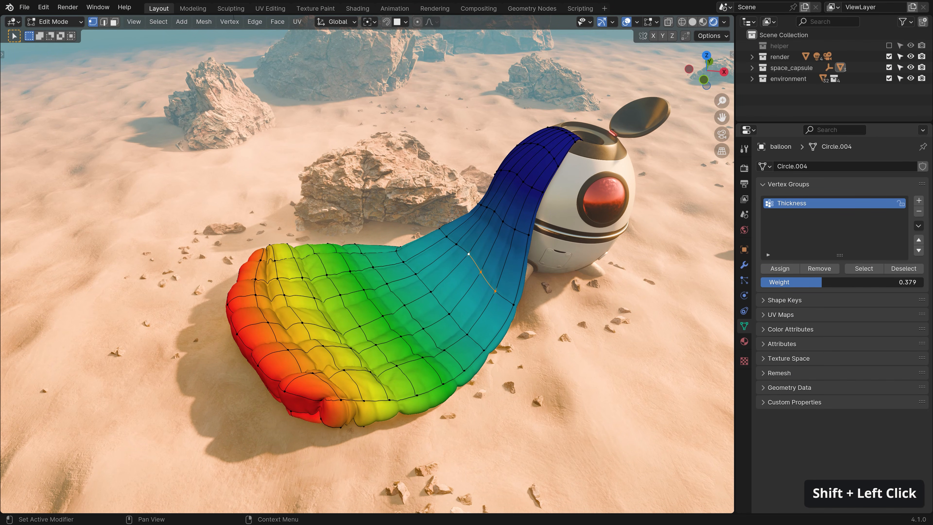
pyautogui.click(784, 270)
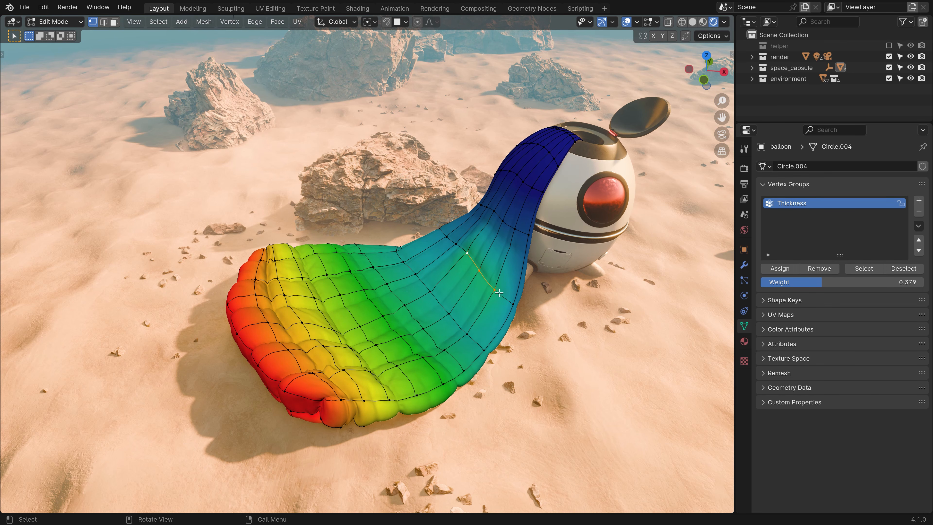
pyautogui.hotkey('ctrl', 'z')
# Deselect everything and turn off the Vertex Group Weights overlay.
pyautogui.hotkey('alt', 'a')
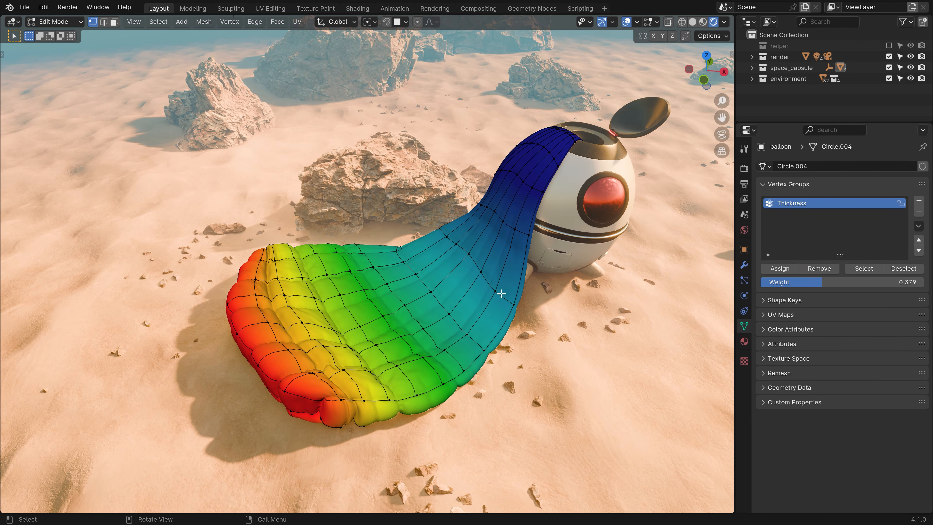
pyautogui.click(657, 23)
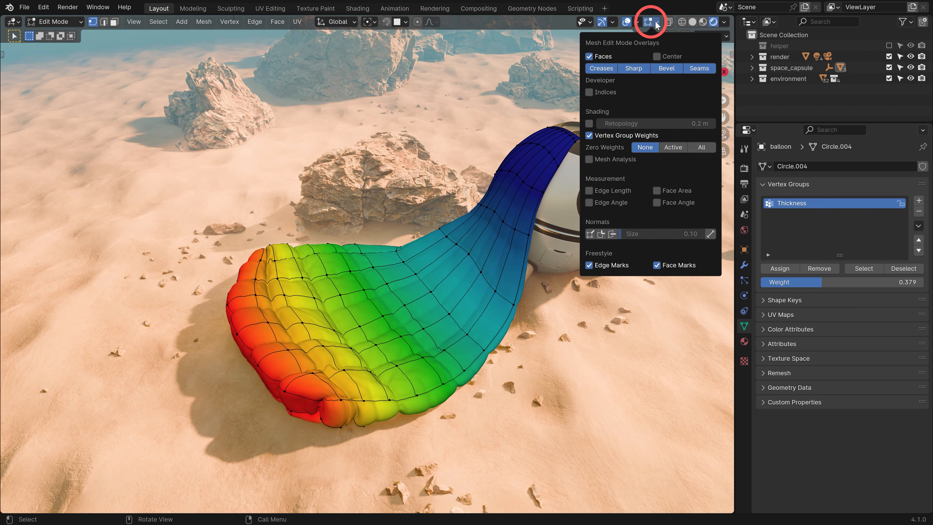
pyautogui.click(601, 137)
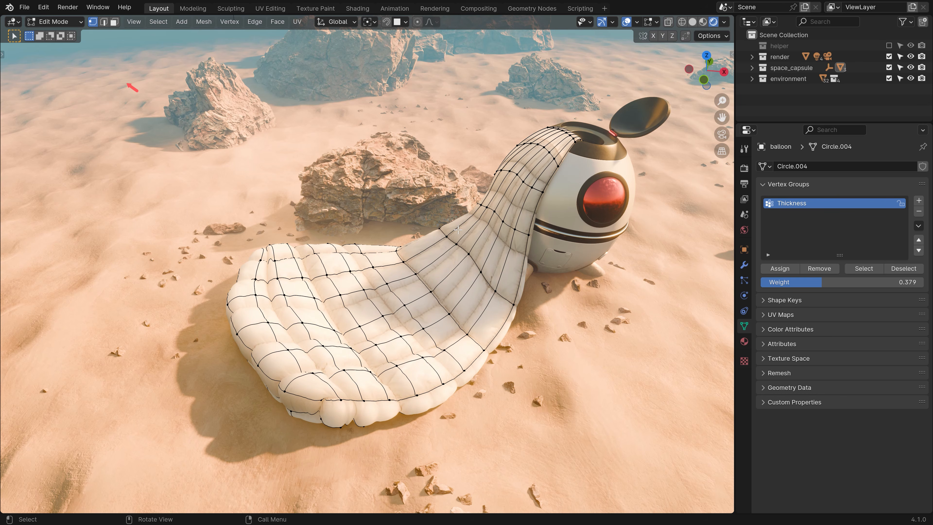
# Switch to Weight Paint mode with overlay opacity 0.393 and the wireframe shown.
pyautogui.click(53, 22)
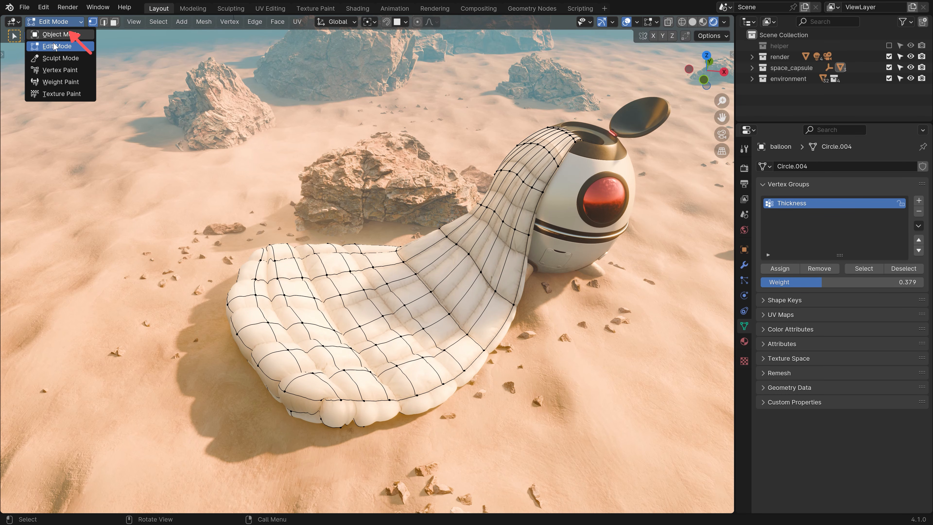
pyautogui.click(55, 81)
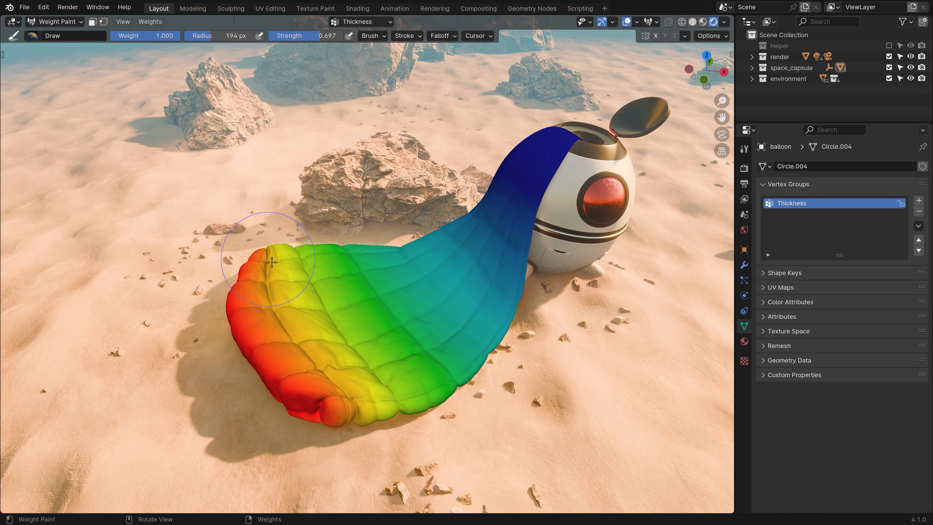
pyautogui.click(649, 22)
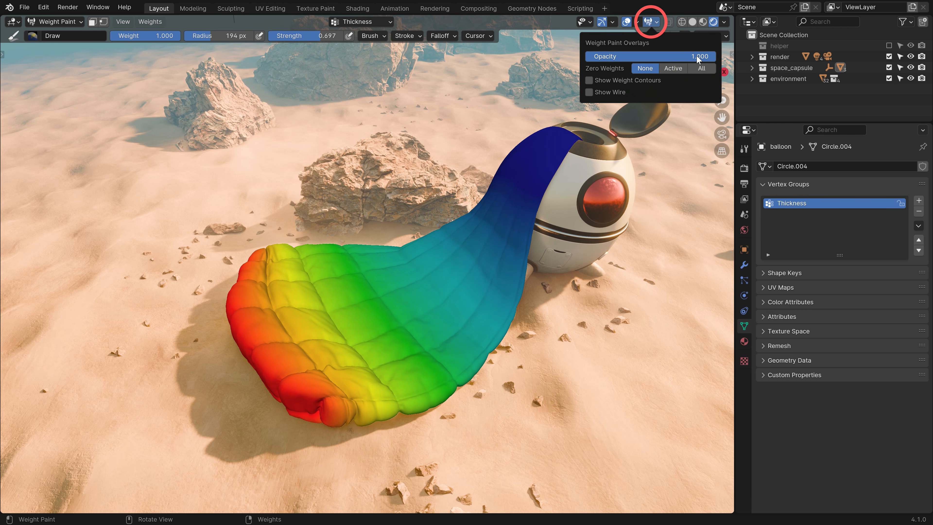
pyautogui.moveTo(696, 55)
pyautogui.mouseDown()
pyautogui.moveTo(617, 55)
pyautogui.moveTo(715, 56)
pyautogui.mouseUp()
pyautogui.click(606, 91)
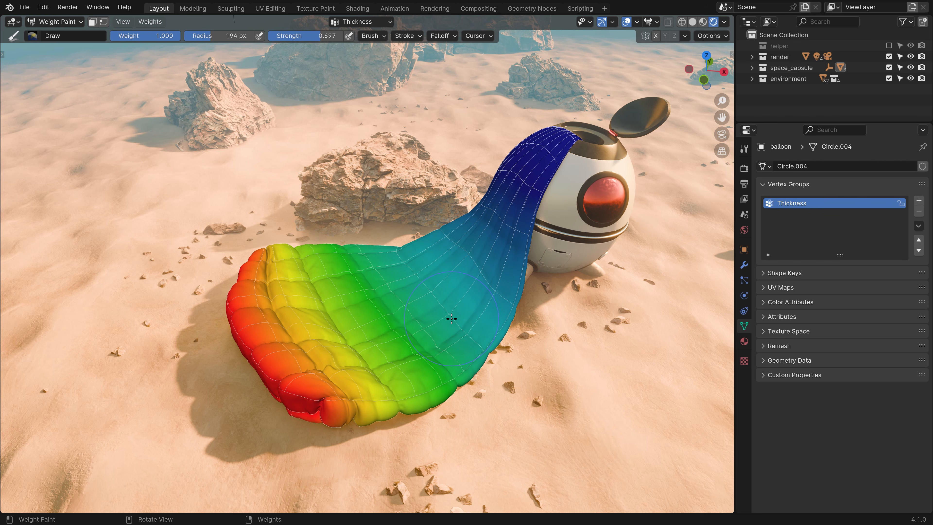
# Try a paint stroke across the balloon, undo it, and show the weight paint toolbar.
pyautogui.moveTo(457, 311)
pyautogui.mouseDown()
pyautogui.moveTo(353, 324)
pyautogui.moveTo(328, 280)
pyautogui.moveTo(435, 282)
pyautogui.moveTo(382, 383)
pyautogui.moveTo(338, 330)
pyautogui.moveTo(371, 257)
pyautogui.moveTo(460, 344)
pyautogui.moveTo(463, 255)
pyautogui.mouseUp()
pyautogui.hotkey('ctrl', 'z')
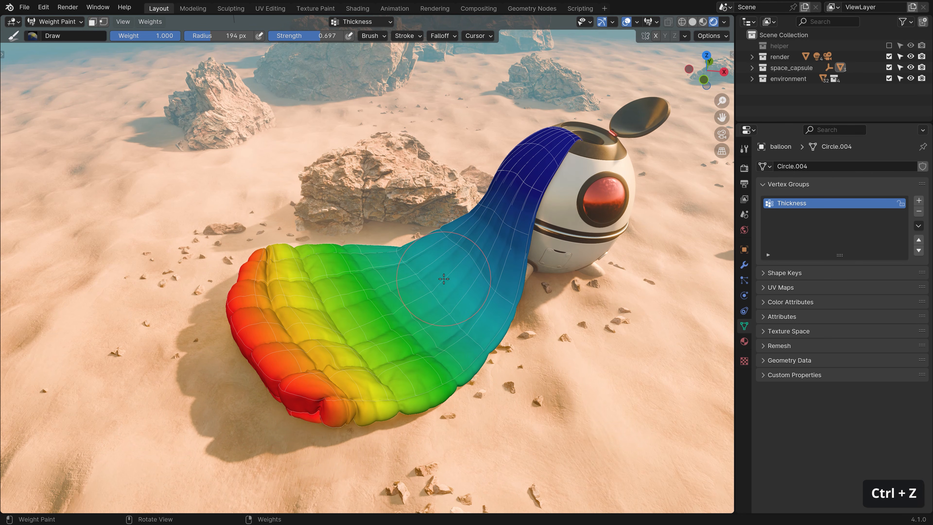
pyautogui.press('t')
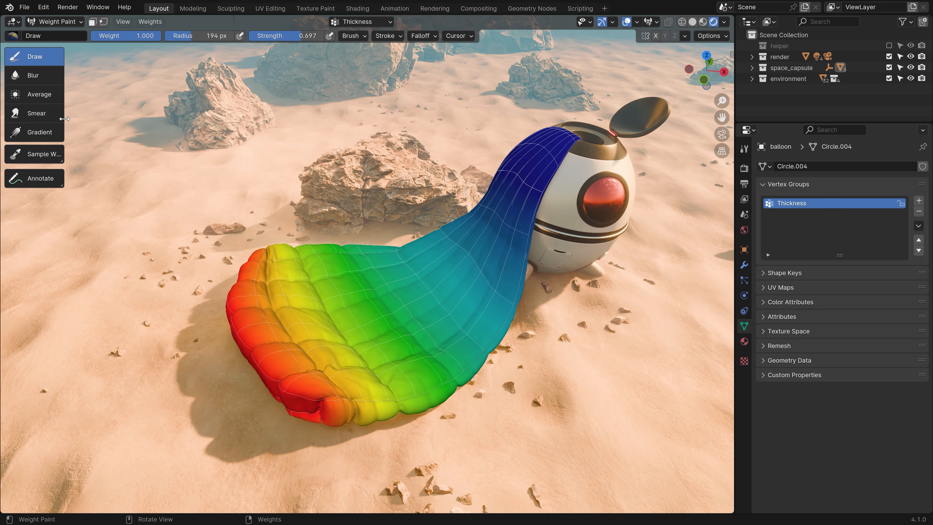
# Widen the tool list to show names and paint a full-weight streak across the balloon's middle.
pyautogui.click(65, 111)
pyautogui.moveTo(61, 110)
pyautogui.mouseDown()
pyautogui.moveTo(8, 109)
pyautogui.moveTo(113, 115)
pyautogui.moveTo(28, 117)
pyautogui.moveTo(80, 124)
pyautogui.mouseUp()
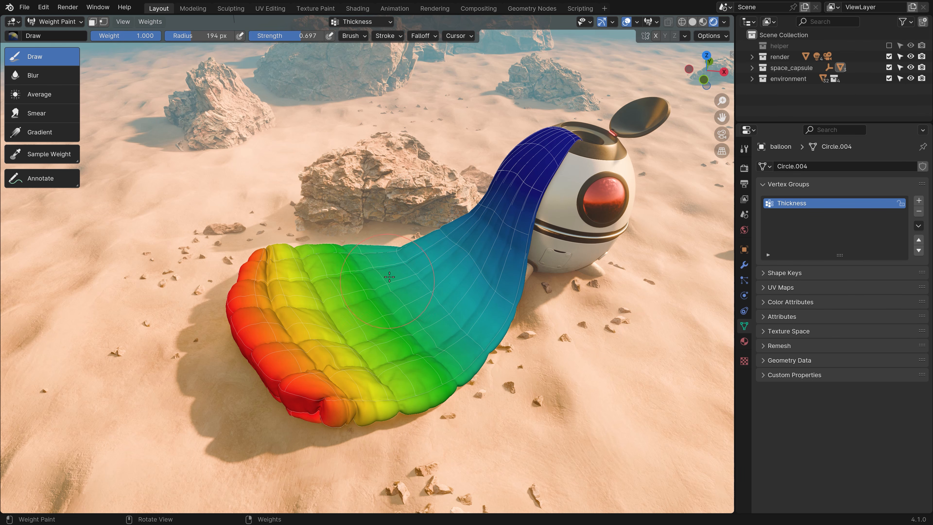
pyautogui.moveTo(385, 276)
pyautogui.mouseDown()
pyautogui.moveTo(394, 317)
pyautogui.moveTo(388, 268)
pyautogui.moveTo(403, 319)
pyautogui.moveTo(398, 289)
pyautogui.moveTo(403, 295)
pyautogui.mouseUp()
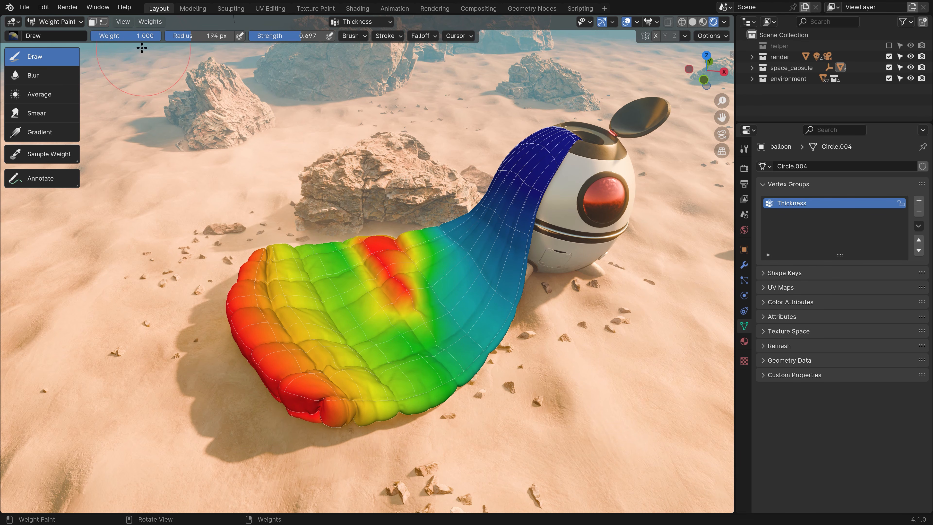
# Set brush weight to 0.5 and repaint the red streak and upper right to mid weight.
pyautogui.click(127, 36)
pyautogui.write('0.5')
pyautogui.press('Return')
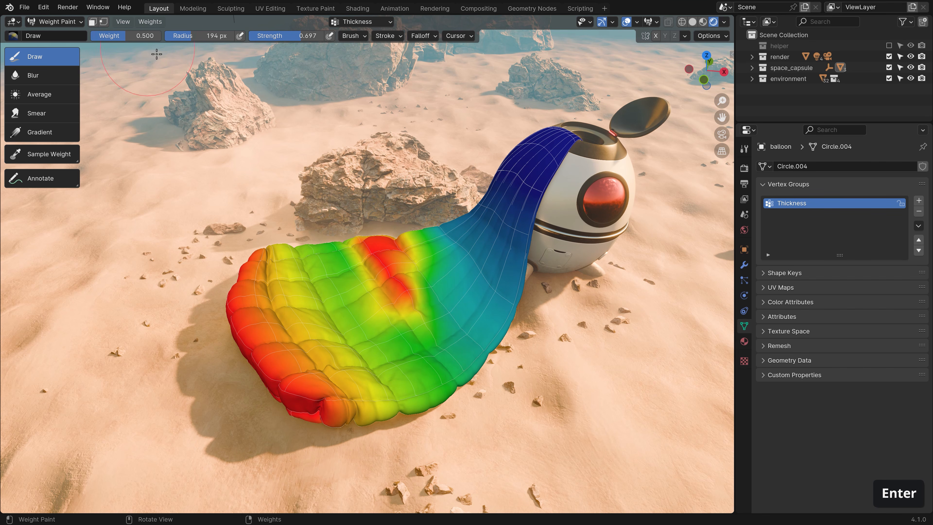
pyautogui.moveTo(371, 254)
pyautogui.mouseDown()
pyautogui.moveTo(404, 300)
pyautogui.moveTo(382, 268)
pyautogui.moveTo(412, 333)
pyautogui.mouseUp()
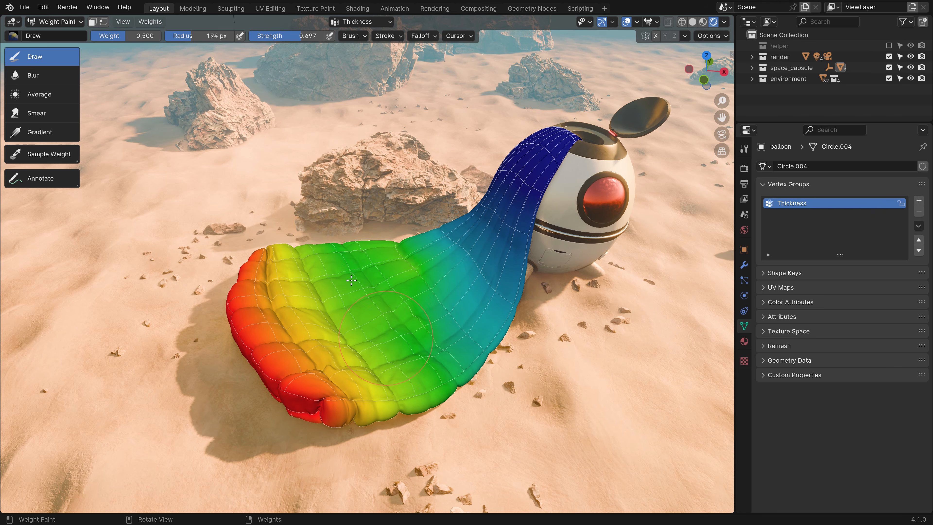
pyautogui.moveTo(466, 245); pyautogui.dragTo(501, 281)
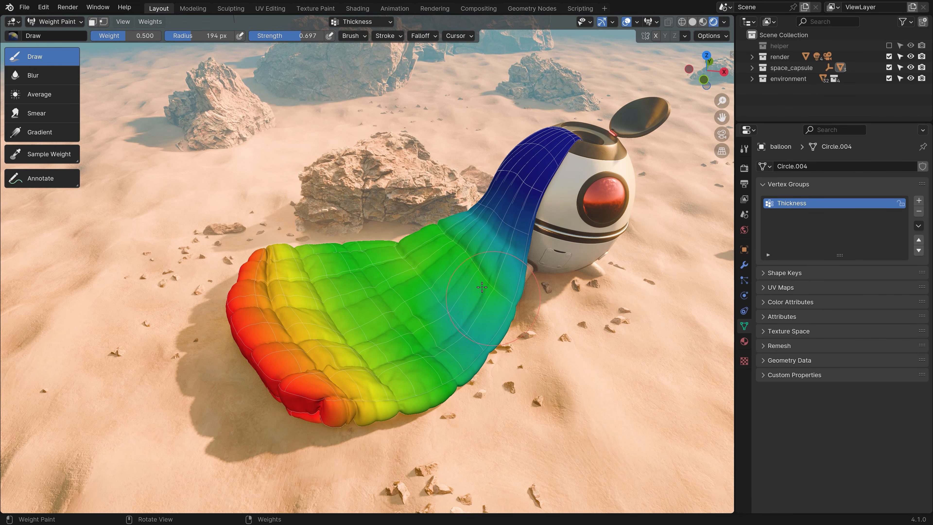
# Set the brush to weight 1.000, radius 204 px and strength 1.000.
pyautogui.moveTo(116, 35); pyautogui.dragTo(162, 35)
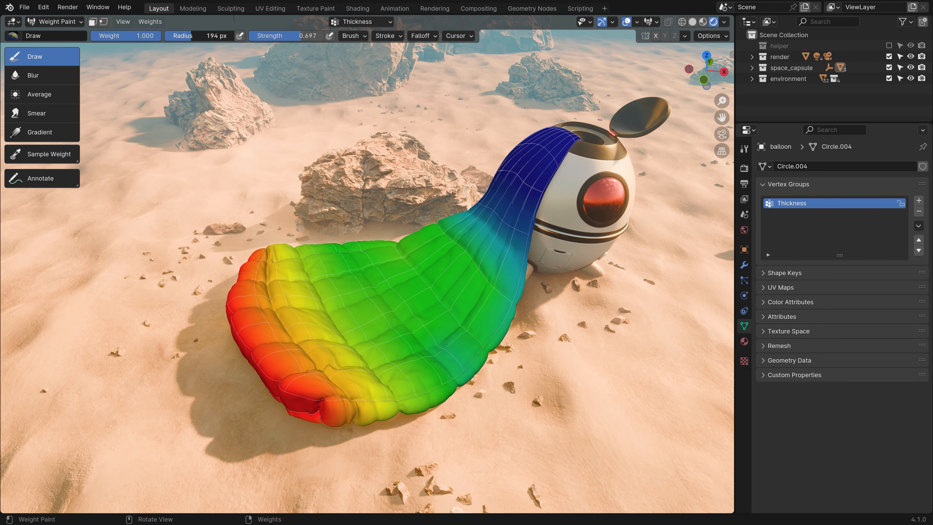
pyautogui.moveTo(198, 36); pyautogui.dragTo(220, 36)
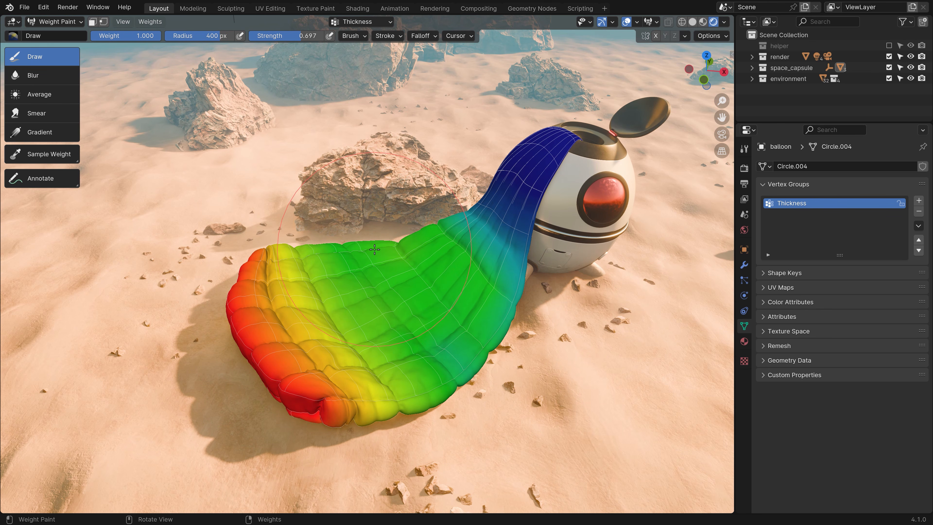
pyautogui.press('f')
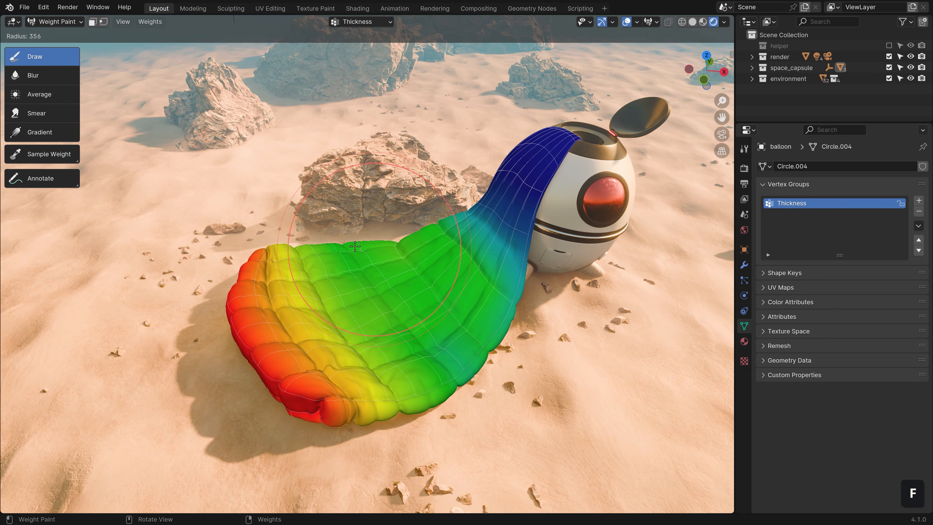
pyautogui.click(321, 244)
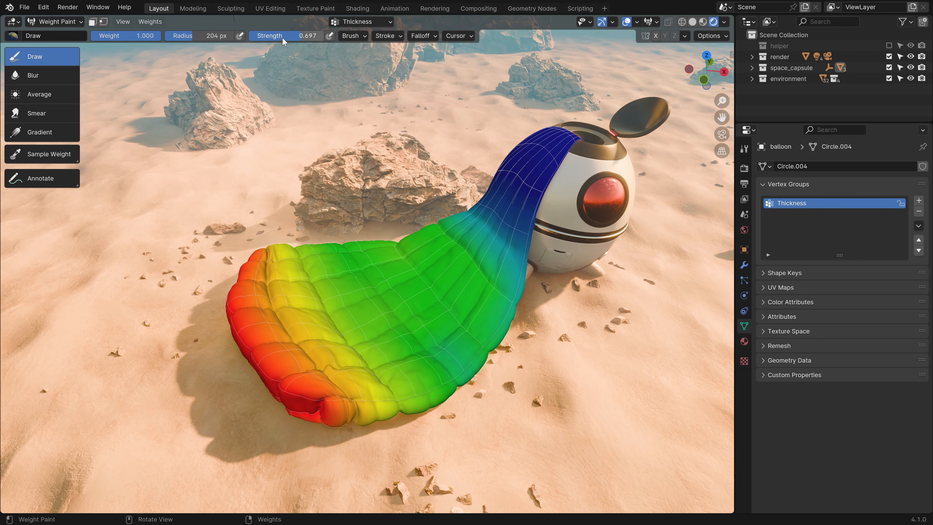
pyautogui.moveTo(282, 36)
pyautogui.mouseDown()
pyautogui.moveTo(269, 36)
pyautogui.moveTo(294, 37)
pyautogui.moveTo(273, 37)
pyautogui.mouseUp()
pyautogui.moveTo(265, 37); pyautogui.dragTo(324, 35)
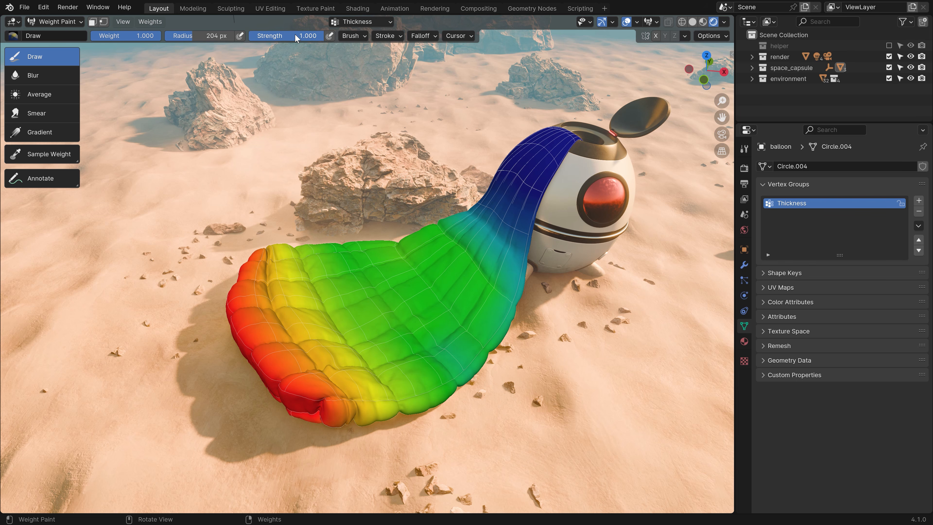
pyautogui.click(119, 36)
pyautogui.write('0.5')
pyautogui.press('Return')
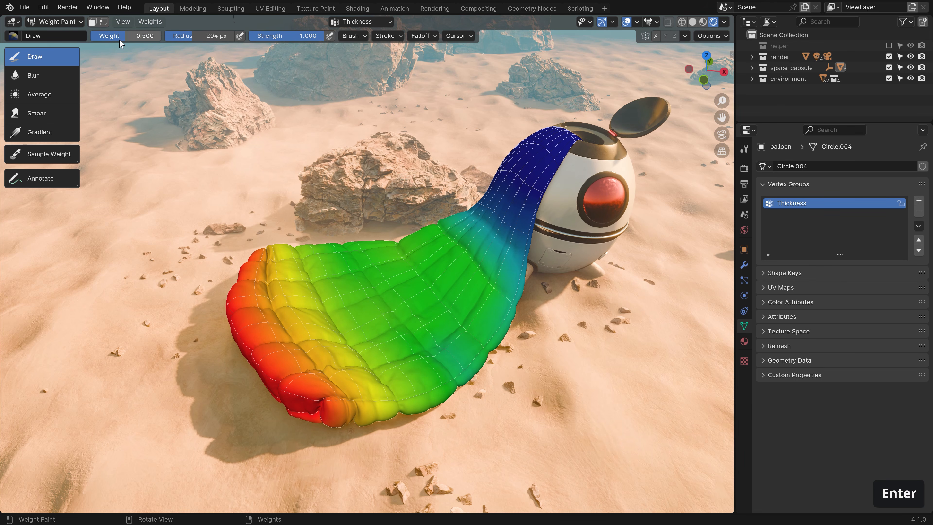
pyautogui.moveTo(474, 187); pyautogui.dragTo(525, 278)
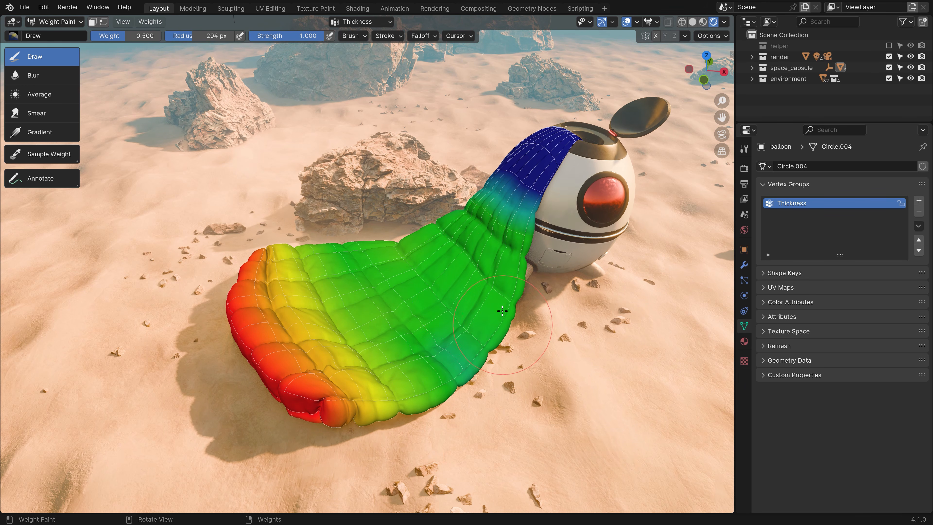
pyautogui.moveTo(515, 172)
pyautogui.mouseDown()
pyautogui.moveTo(495, 164)
pyautogui.moveTo(497, 150)
pyautogui.moveTo(540, 155)
pyautogui.mouseUp()
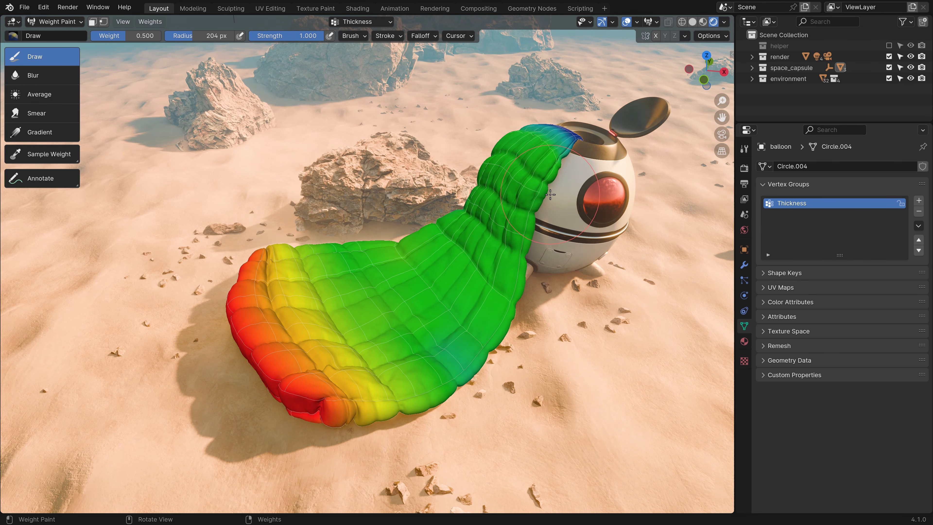
pyautogui.hotkey('ctrl', 'z')
pyautogui.hotkey('ctrl', 'z')
pyautogui.hotkey('ctrl', 'z')
pyautogui.hotkey('ctrl', 'z')
pyautogui.hotkey('ctrl', 'z')
# Set brush strength to 0.2 and build up weight along the ribbon neck.
pyautogui.click(283, 35)
pyautogui.write('0.2')
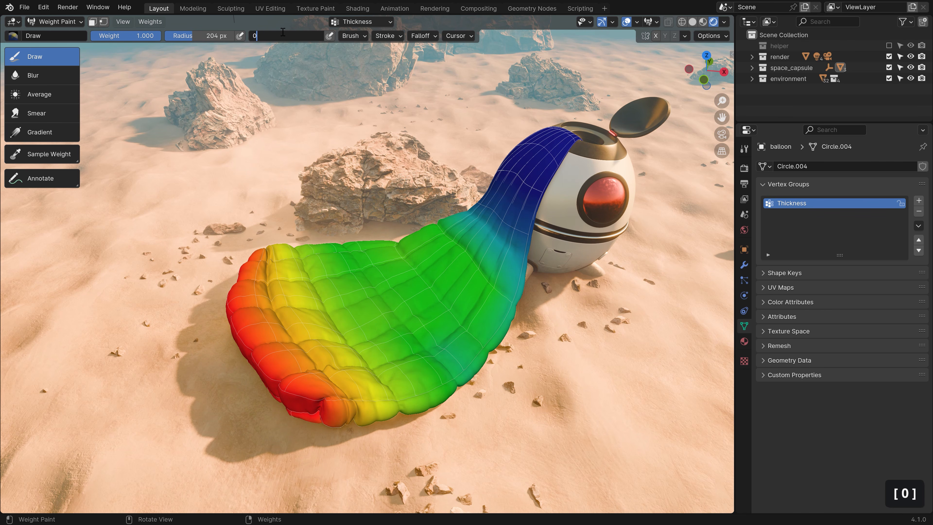
pyautogui.press('Return')
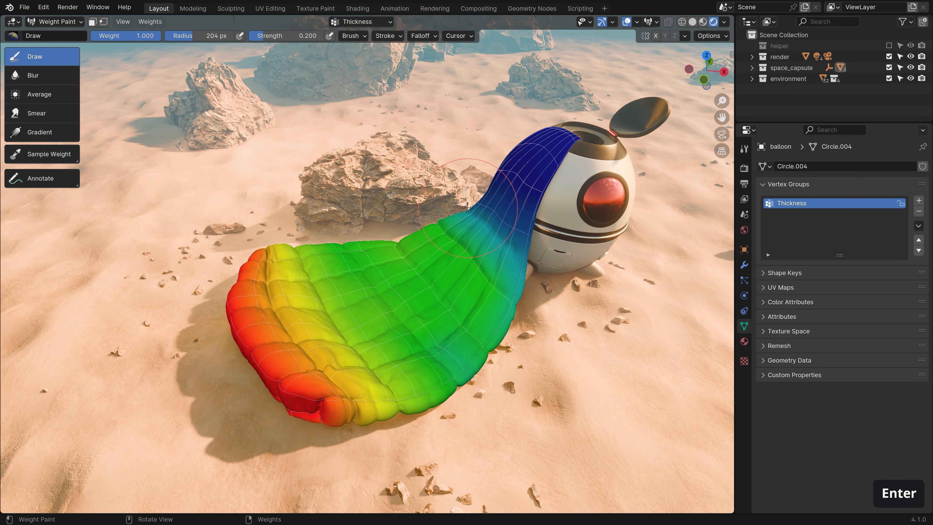
pyautogui.moveTo(469, 206)
pyautogui.mouseDown()
pyautogui.moveTo(518, 220)
pyautogui.moveTo(525, 242)
pyautogui.mouseUp()
pyautogui.moveTo(473, 205); pyautogui.dragTo(530, 252)
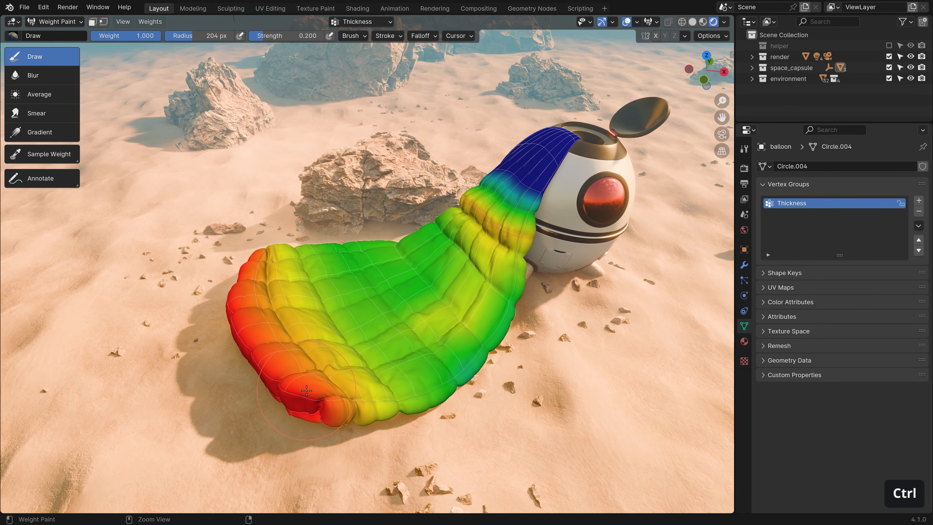
# Reduce the red weights at the lower corner and both edges, using a 339 px brush.
pyautogui.keyDown('ctrl'); pyautogui.click(328, 405); pyautogui.keyUp('ctrl')
pyautogui.keyDown('ctrl'); pyautogui.moveTo(328, 405); pyautogui.dragTo(453, 394); pyautogui.keyUp('ctrl')
pyautogui.moveTo(466, 368)
pyautogui.keyDown('ctrl'); pyautogui.mouseDown()
pyautogui.moveTo(519, 290)
pyautogui.moveTo(503, 232)
pyautogui.moveTo(474, 229)
pyautogui.moveTo(474, 206)
pyautogui.moveTo(485, 220)
pyautogui.moveTo(503, 217)
pyautogui.moveTo(517, 186)
pyautogui.moveTo(499, 169)
pyautogui.moveTo(505, 182)
pyautogui.moveTo(490, 208)
pyautogui.mouseUp(); pyautogui.keyUp('ctrl')
pyautogui.moveTo(290, 305)
pyautogui.mouseDown()
pyautogui.moveTo(377, 328)
pyautogui.moveTo(389, 276)
pyautogui.moveTo(348, 327)
pyautogui.moveTo(358, 329)
pyautogui.moveTo(317, 360)
pyautogui.mouseUp()
pyautogui.press('f')
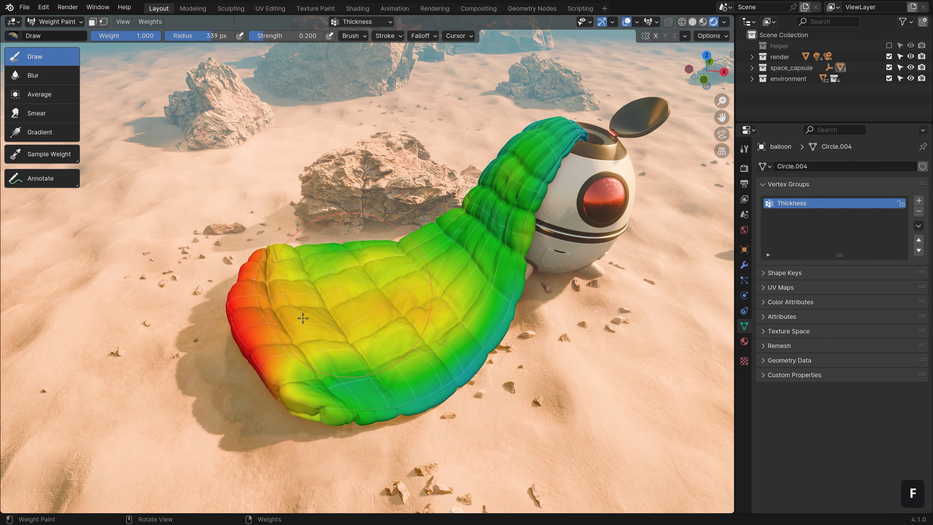
pyautogui.click(302, 317)
pyautogui.moveTo(272, 380)
pyautogui.keyDown('ctrl'); pyautogui.mouseDown()
pyautogui.moveTo(246, 349)
pyautogui.moveTo(269, 262)
pyautogui.moveTo(285, 316)
pyautogui.moveTo(346, 319)
pyautogui.moveTo(467, 267)
pyautogui.moveTo(323, 350)
pyautogui.moveTo(339, 359)
pyautogui.moveTo(344, 312)
pyautogui.moveTo(406, 311)
pyautogui.mouseUp(); pyautogui.keyUp('ctrl')
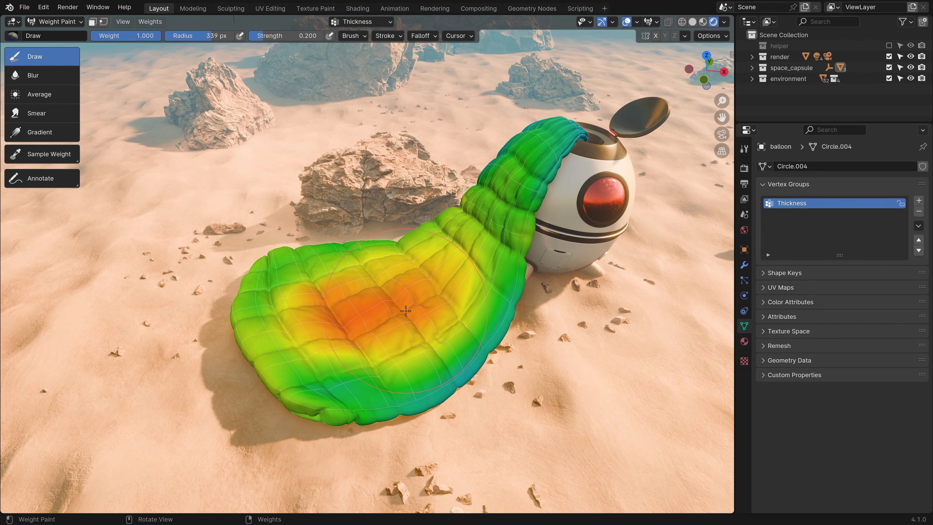
# Soften the orange weight area in the middle with the Blur and Average tools.
pyautogui.click(42, 78)
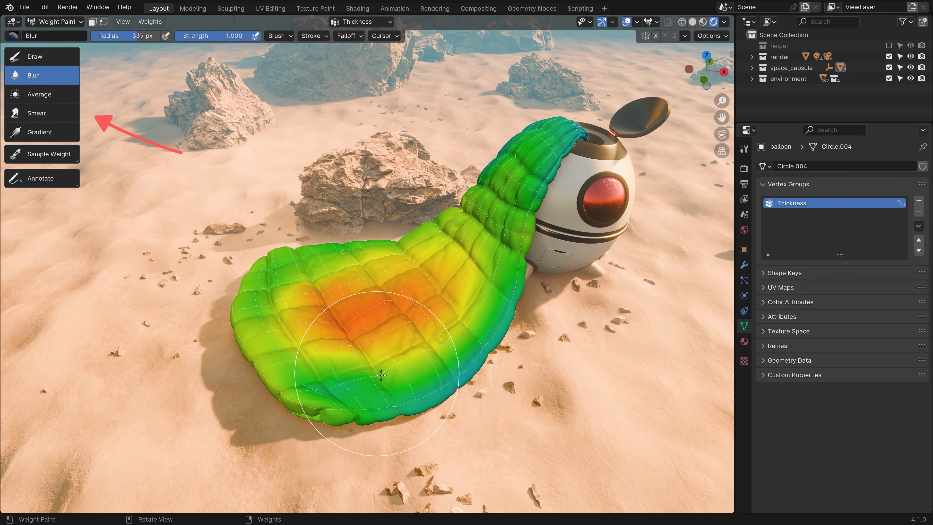
pyautogui.moveTo(382, 375)
pyautogui.mouseDown()
pyautogui.moveTo(306, 327)
pyautogui.moveTo(353, 295)
pyautogui.moveTo(322, 276)
pyautogui.mouseUp()
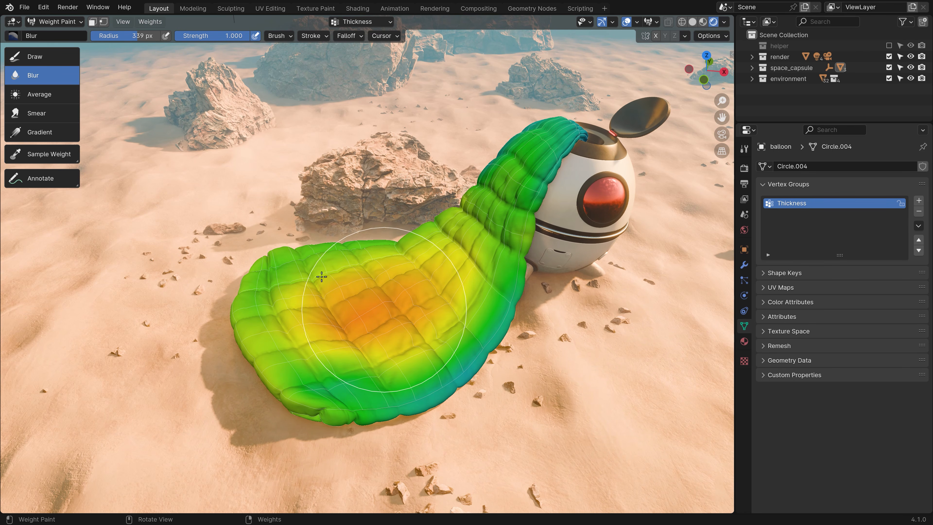
pyautogui.click(52, 57)
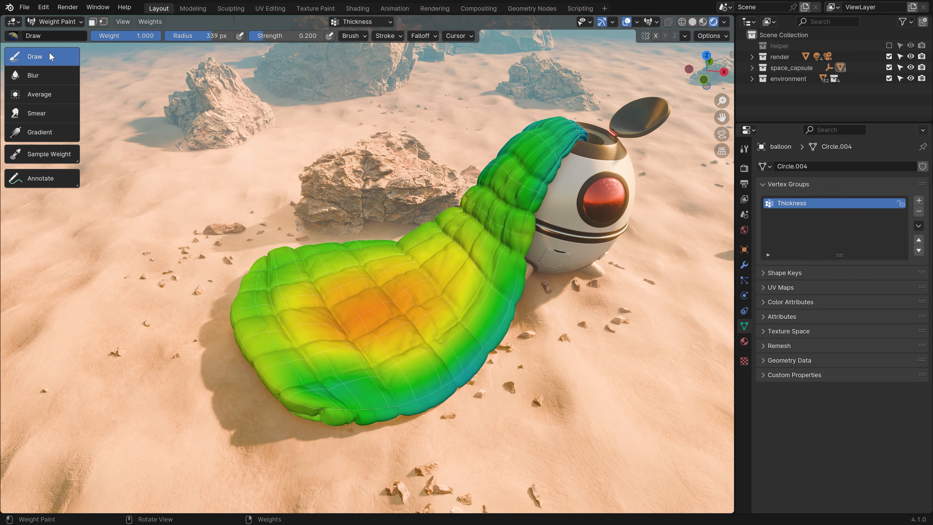
pyautogui.moveTo(343, 325)
pyautogui.keyDown('shift'); pyautogui.mouseDown()
pyautogui.moveTo(364, 333)
pyautogui.moveTo(303, 270)
pyautogui.mouseUp(); pyautogui.keyUp('shift')
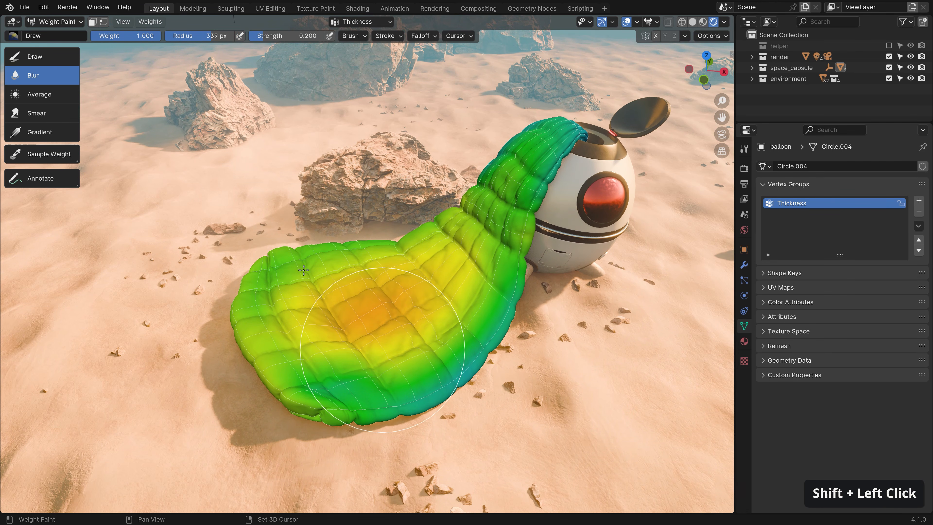
pyautogui.click(56, 94)
pyautogui.moveTo(331, 323)
pyautogui.mouseDown()
pyautogui.moveTo(346, 354)
pyautogui.moveTo(402, 352)
pyautogui.moveTo(323, 375)
pyautogui.moveTo(298, 299)
pyautogui.moveTo(376, 318)
pyautogui.moveTo(368, 342)
pyautogui.moveTo(386, 336)
pyautogui.moveTo(358, 298)
pyautogui.moveTo(361, 347)
pyautogui.moveTo(351, 319)
pyautogui.mouseUp()
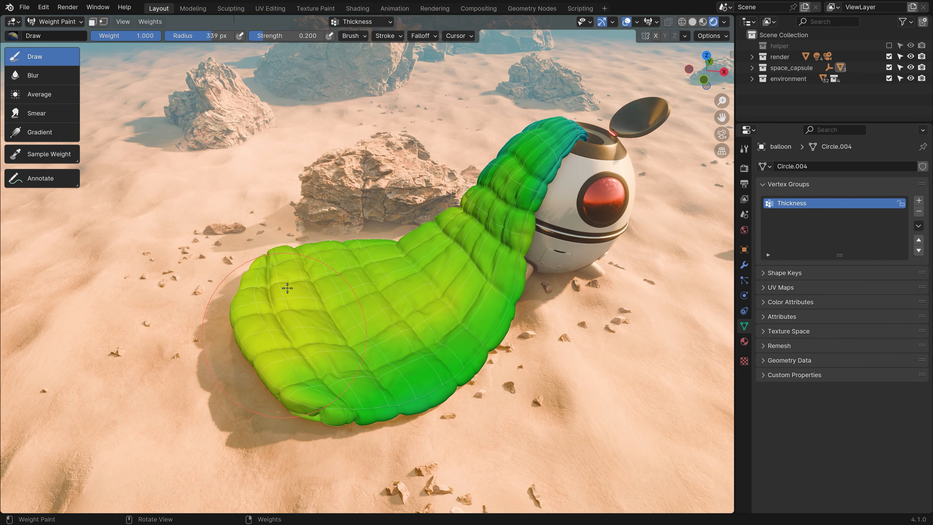
# Paint orange-yellow weight across the left side and smear it down over the lower green area.
pyautogui.moveTo(287, 288)
pyautogui.mouseDown()
pyautogui.moveTo(298, 340)
pyautogui.moveTo(299, 329)
pyautogui.moveTo(401, 318)
pyautogui.moveTo(354, 317)
pyautogui.moveTo(484, 253)
pyautogui.mouseUp()
pyautogui.click(36, 114)
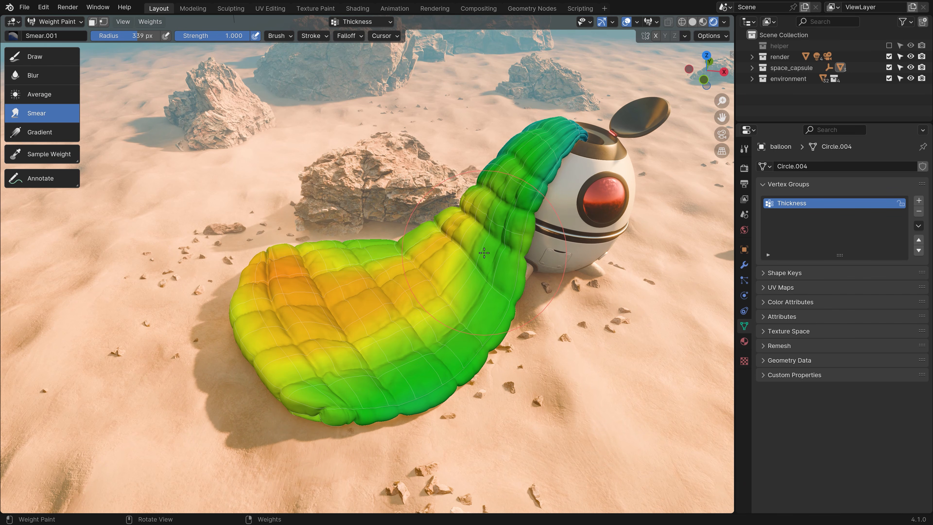
pyautogui.moveTo(349, 311); pyautogui.dragTo(435, 329)
pyautogui.moveTo(318, 346); pyautogui.dragTo(379, 371)
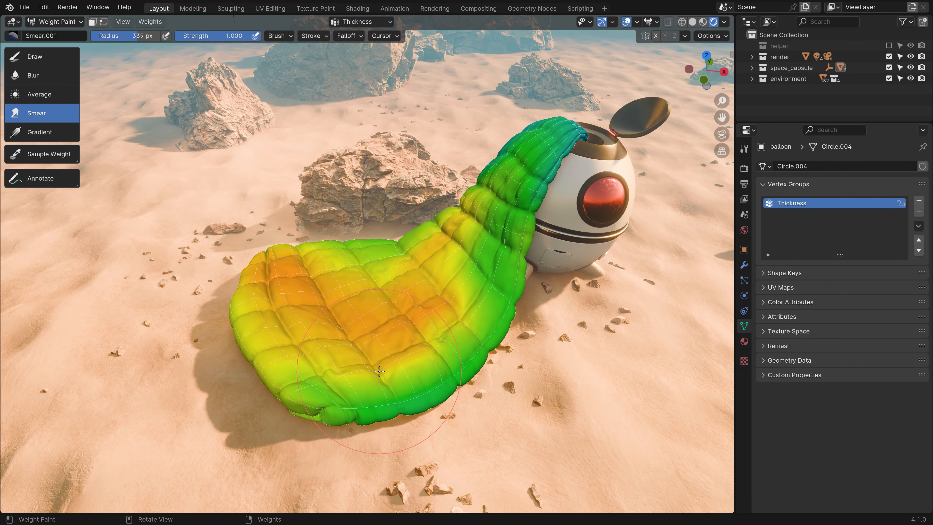
pyautogui.click(38, 134)
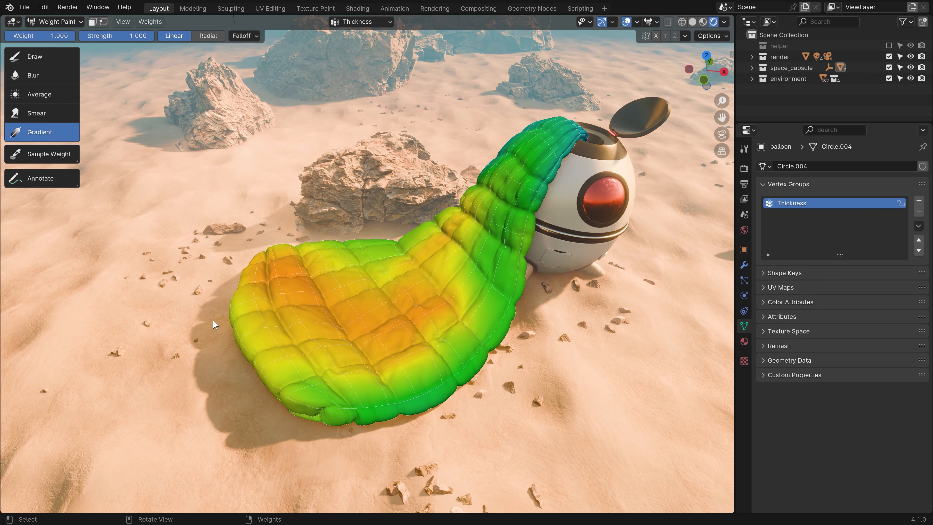
# Lay a linear red-to-green Thickness gradient toward the capsule, return to Draw, and enable X-mirrored painting.
pyautogui.moveTo(213, 323)
pyautogui.mouseDown()
pyautogui.moveTo(616, 136)
pyautogui.moveTo(661, 125)
pyautogui.moveTo(518, 198)
pyautogui.moveTo(585, 171)
pyautogui.mouseUp()
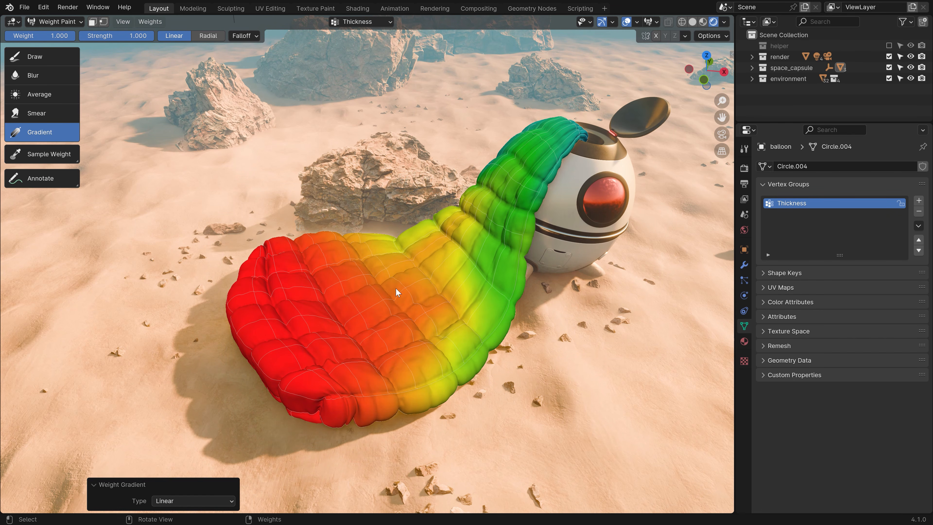
pyautogui.click(39, 58)
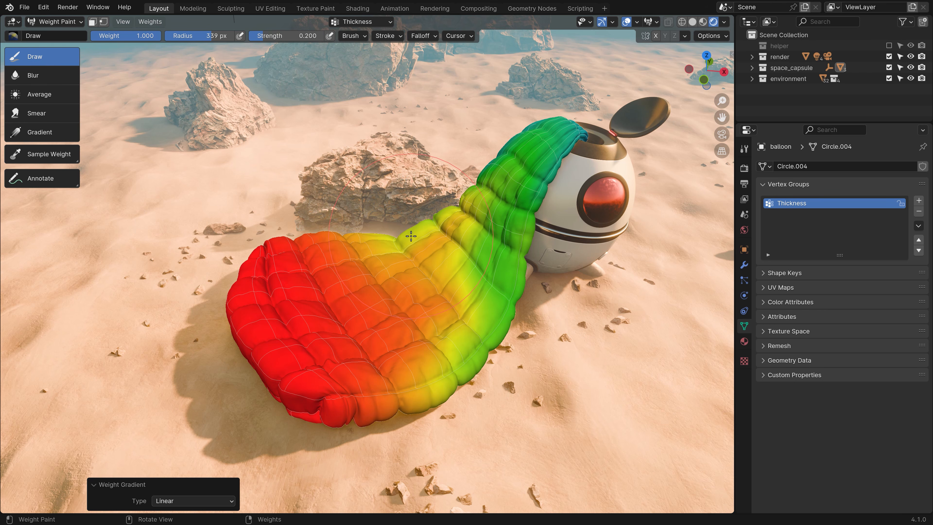
pyautogui.click(353, 35)
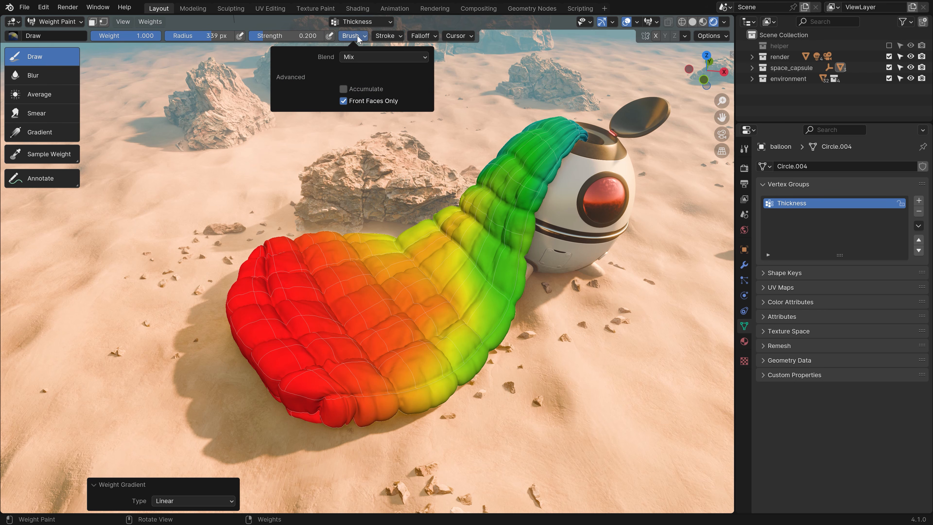
pyautogui.moveTo(445, 38)
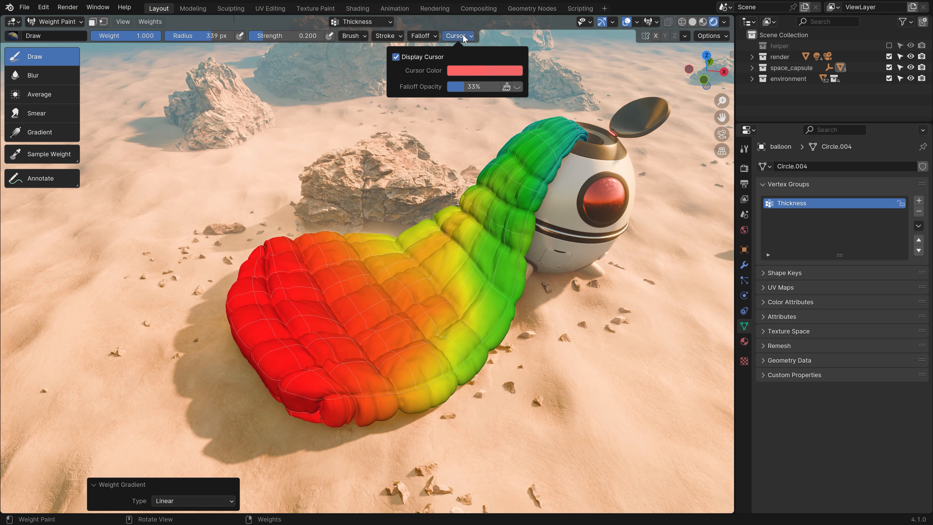
pyautogui.moveTo(355, 38)
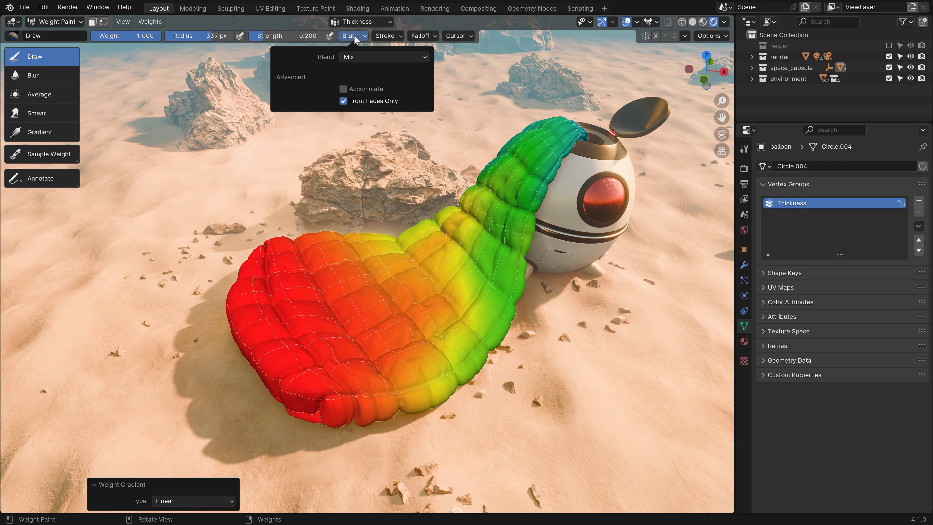
pyautogui.click(656, 35)
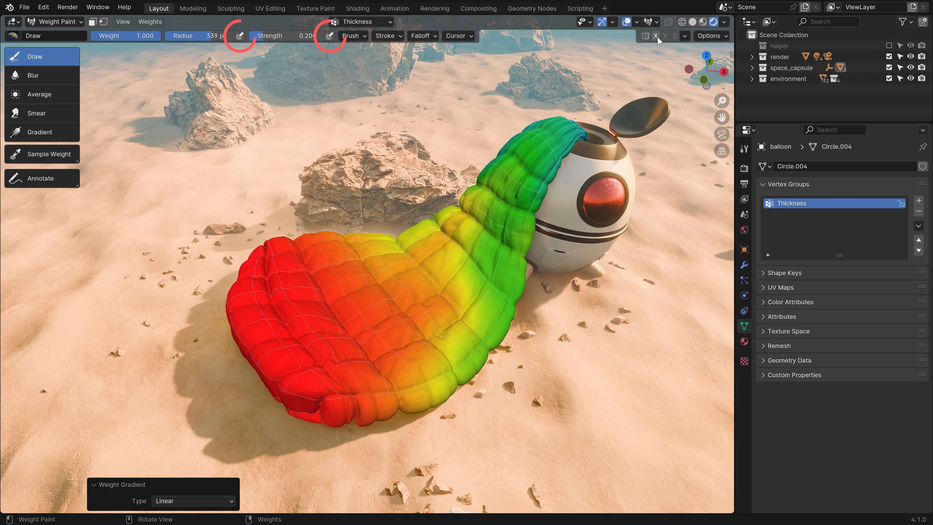
# Add a vertex group named 'Group', paint a stroke on the left cushion, then reselect Thickness.
pyautogui.click(382, 23)
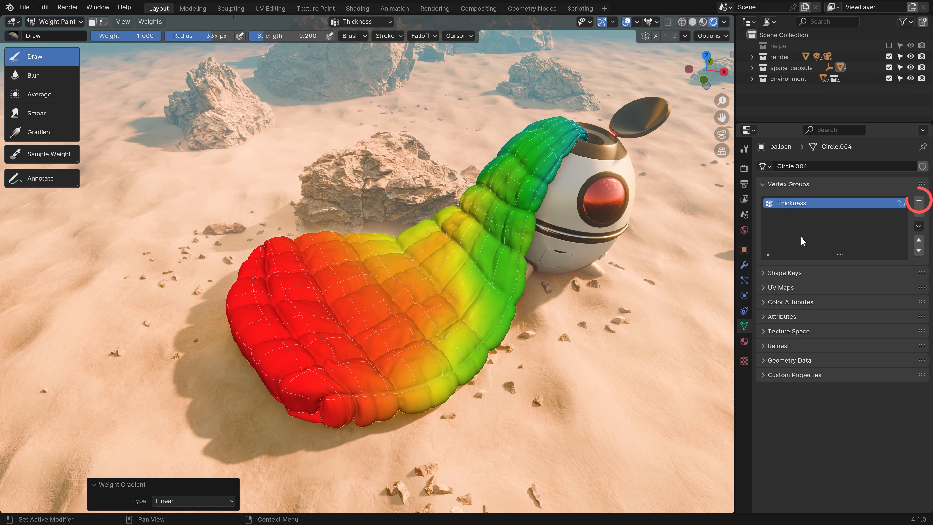
pyautogui.click(919, 201)
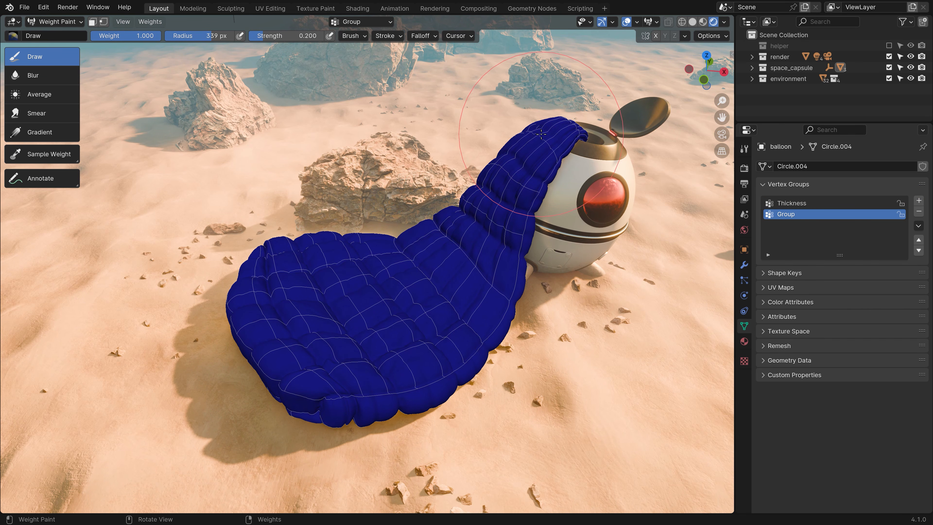
pyautogui.moveTo(291, 259)
pyautogui.mouseDown()
pyautogui.moveTo(364, 342)
pyautogui.moveTo(344, 346)
pyautogui.moveTo(459, 228)
pyautogui.moveTo(433, 251)
pyautogui.moveTo(446, 218)
pyautogui.moveTo(489, 235)
pyautogui.mouseUp()
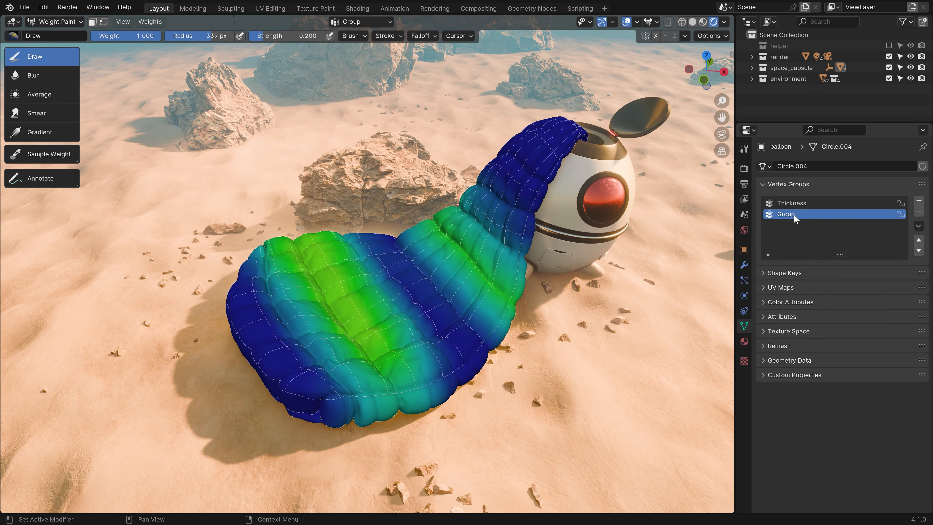
pyautogui.click(791, 202)
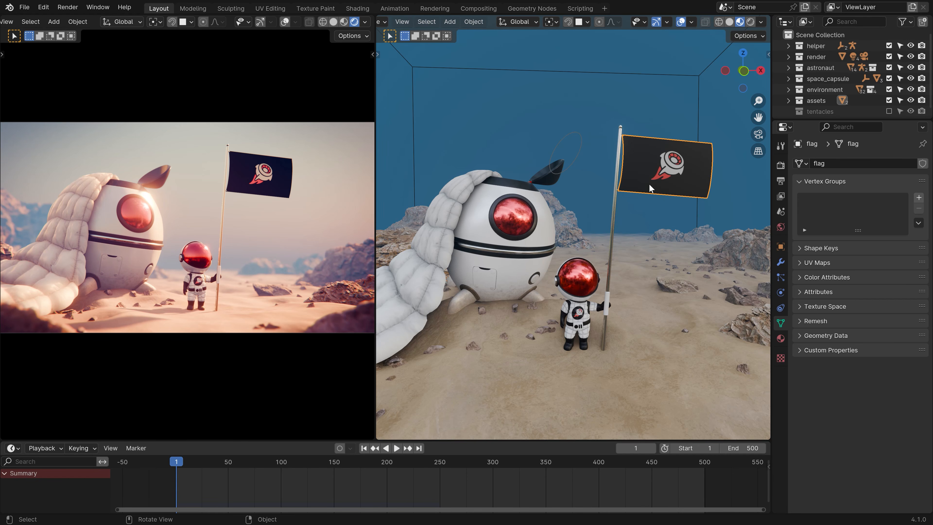
# Select the Wind empty and inspect its Wind force field physics settings.
pyautogui.click(579, 137)
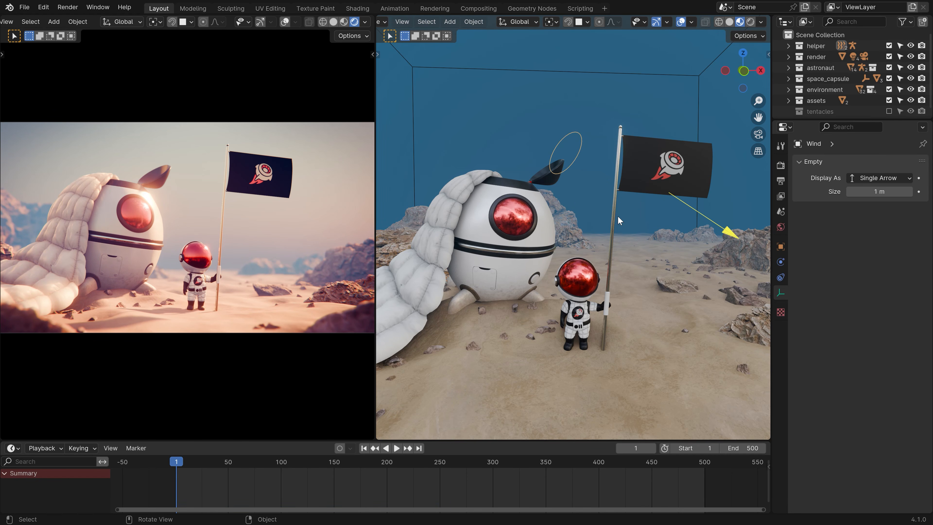
pyautogui.hotkey('shift', 'a')
pyautogui.moveTo(498, 330)
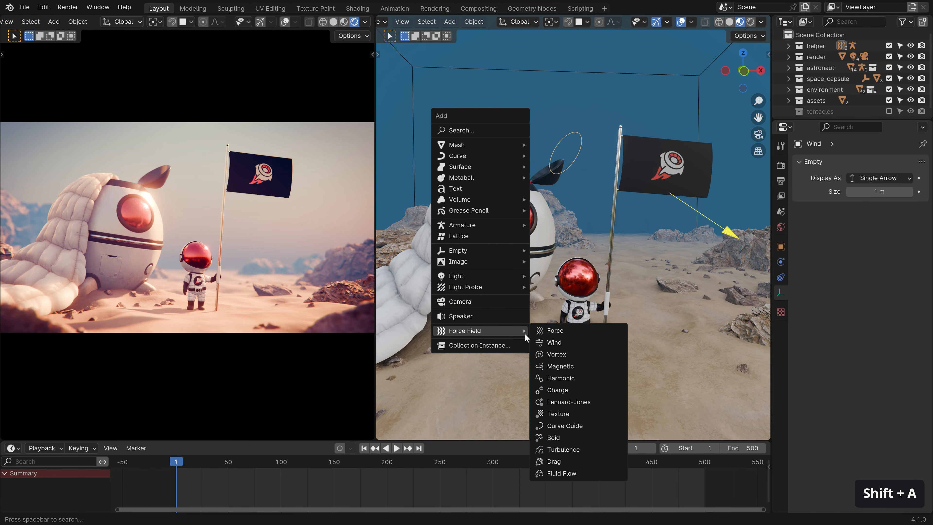
pyautogui.click(552, 342)
pyautogui.click(781, 262)
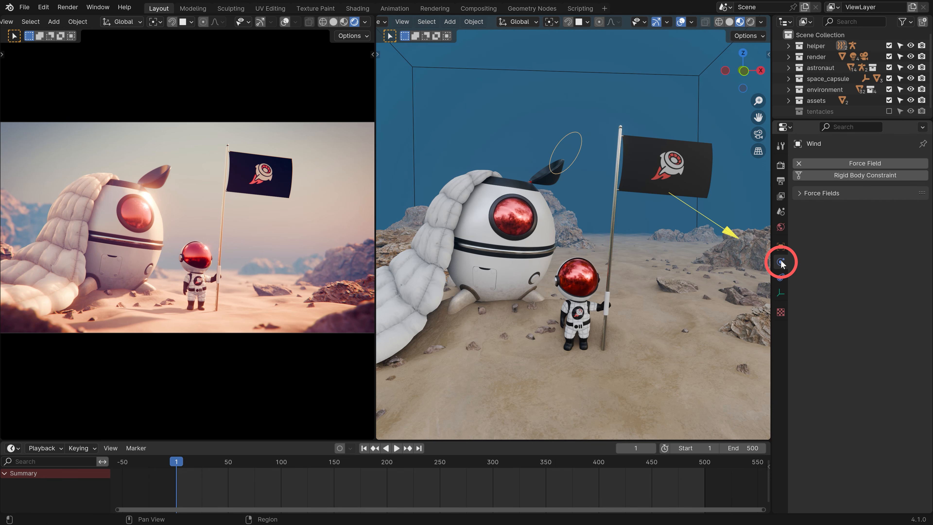
pyautogui.click(817, 188)
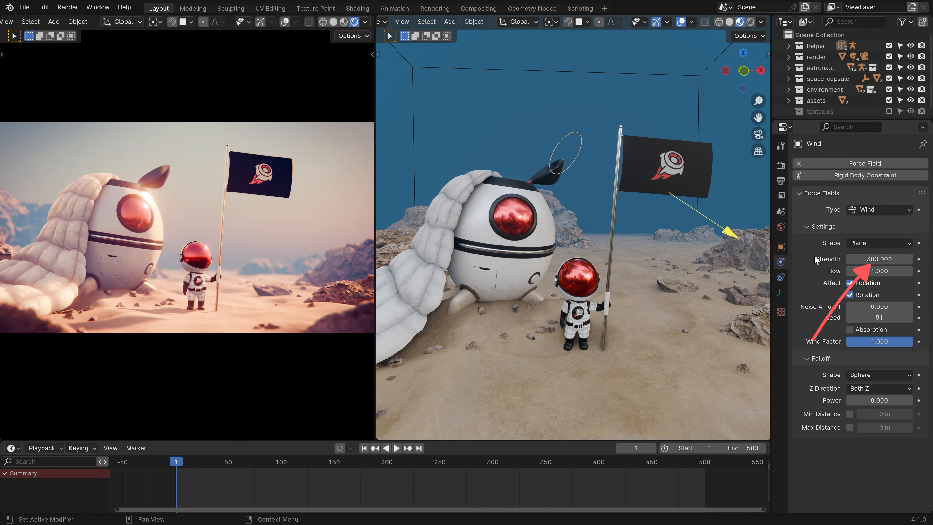
# Select the flag and review its modifier stack and Cloth physics settings in solid shading.
pyautogui.click(683, 164)
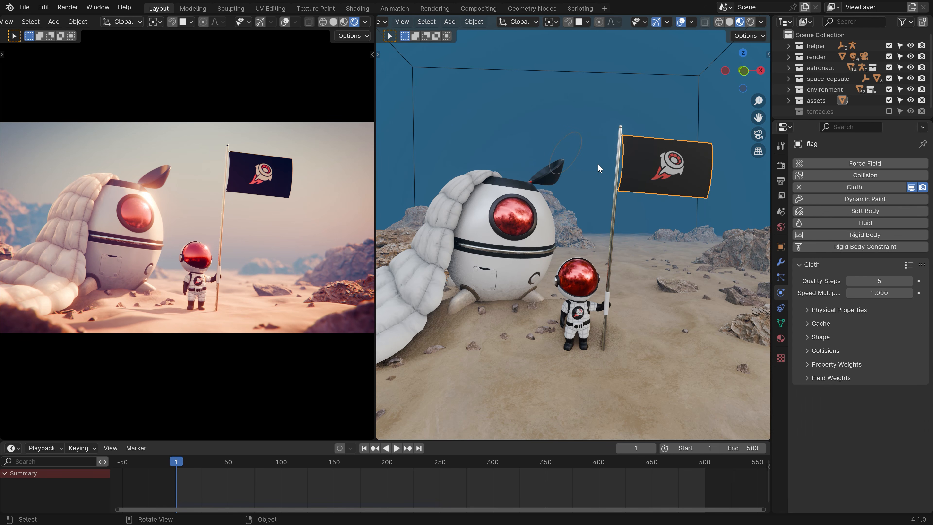
pyautogui.press('Tab')
pyautogui.press('a')
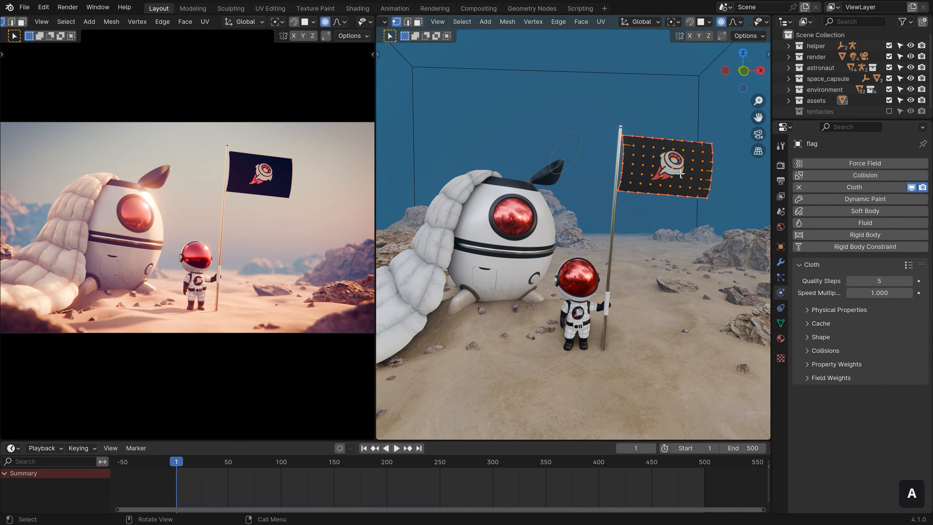
pyautogui.press('Tab')
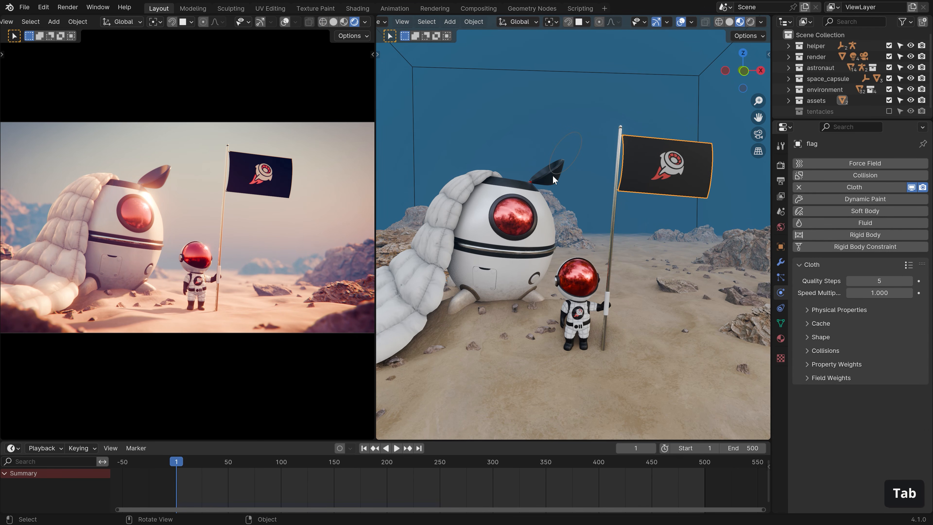
pyautogui.click(780, 263)
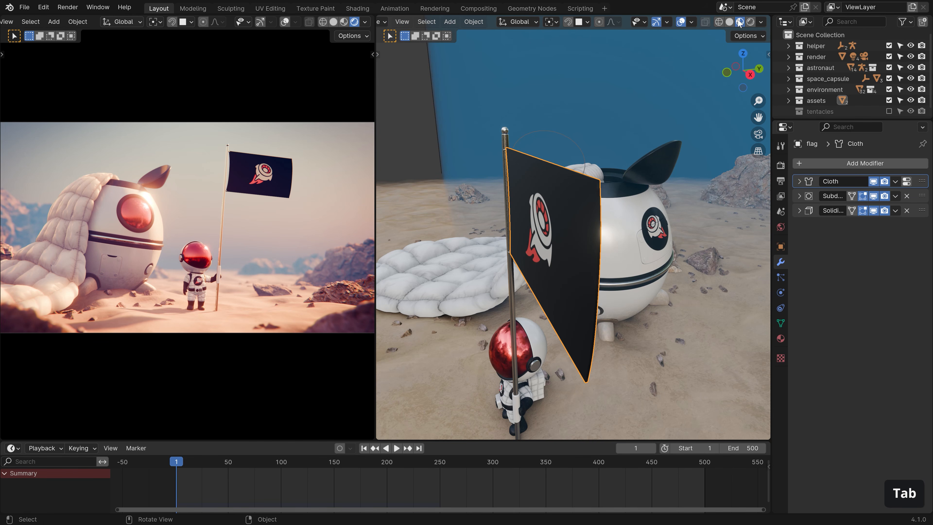
pyautogui.click(730, 22)
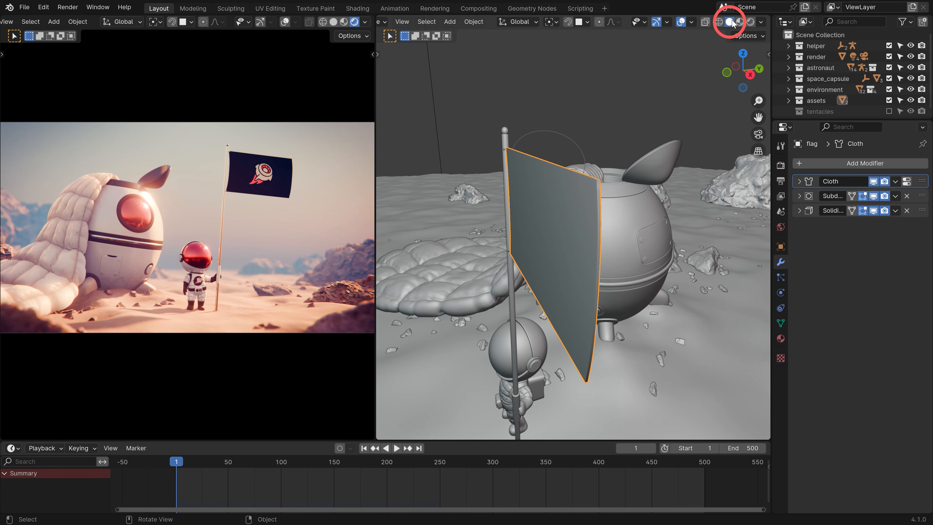
pyautogui.moveTo(595, 236)
pyautogui.mouseDown(button='middle')
pyautogui.moveTo(564, 218)
pyautogui.moveTo(522, 218)
pyautogui.moveTo(573, 220)
pyautogui.mouseUp(button='middle')
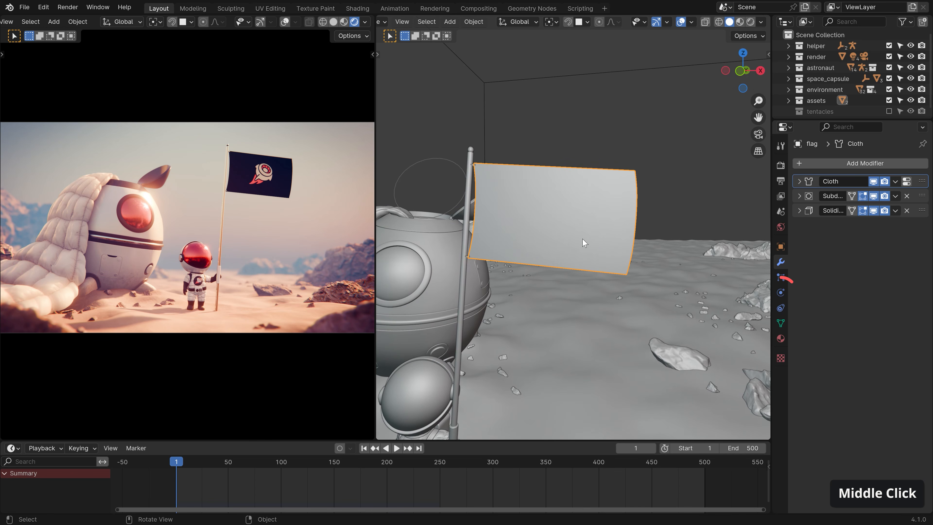
pyautogui.click(781, 292)
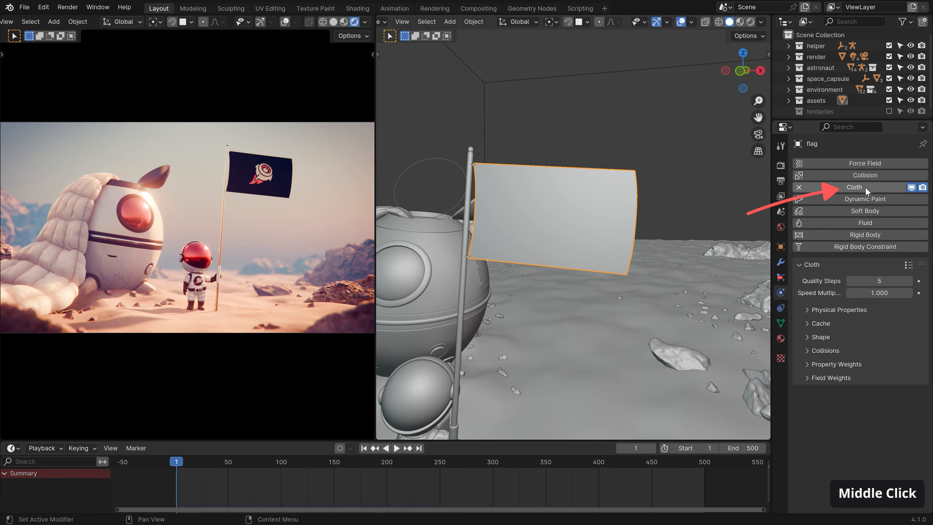
pyautogui.click(781, 262)
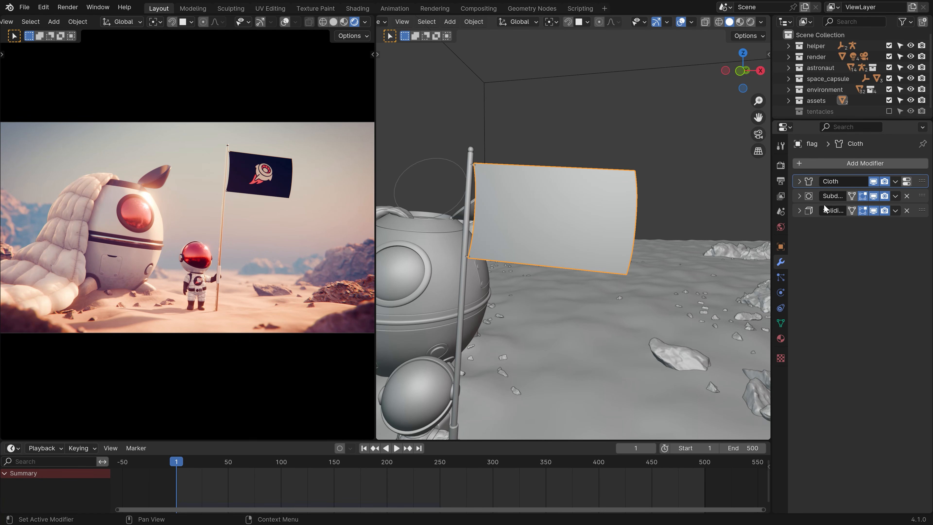
# Return to material preview, play the flag cloth animation, stop it, and enter Edit Mode.
pyautogui.click(741, 21)
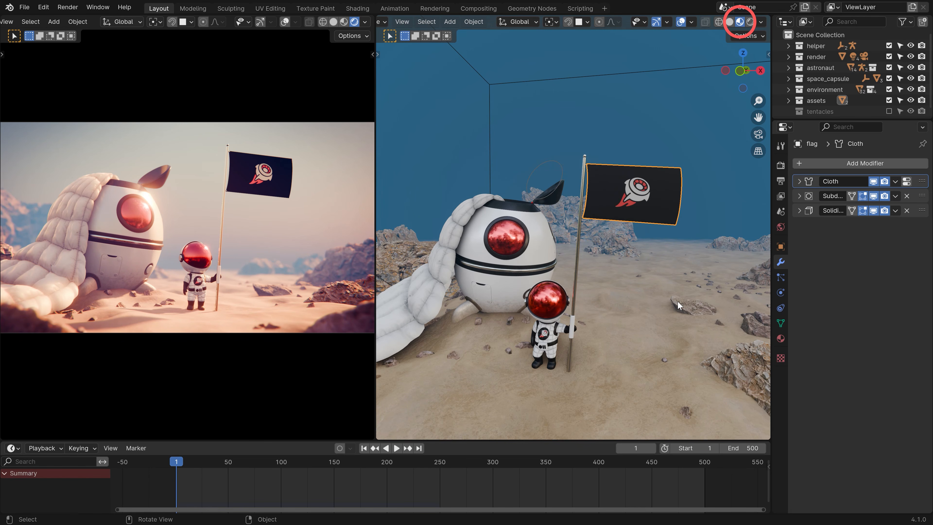
pyautogui.press('space')
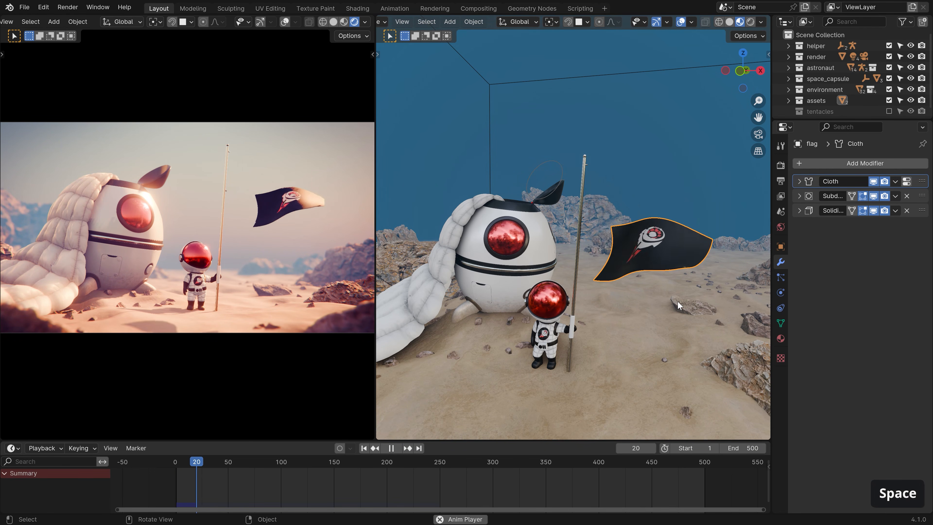
pyautogui.press('Escape')
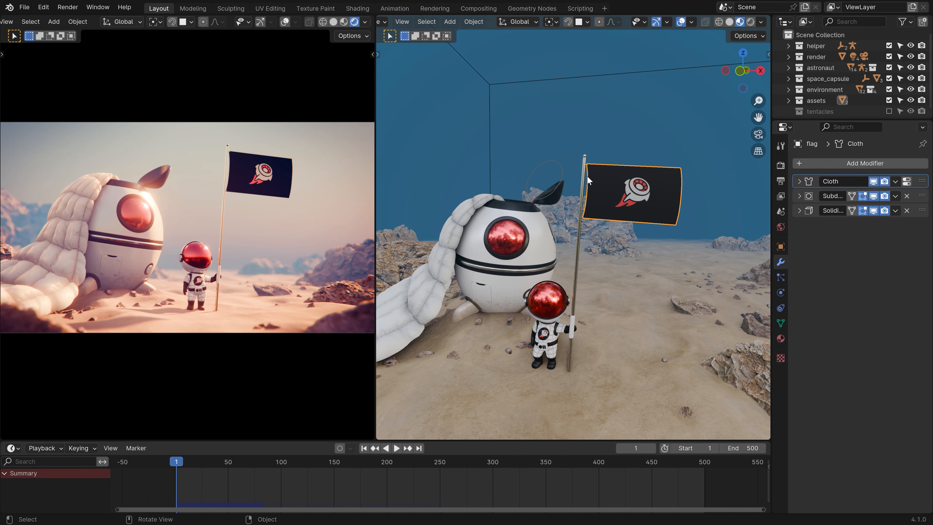
pyautogui.press('Tab')
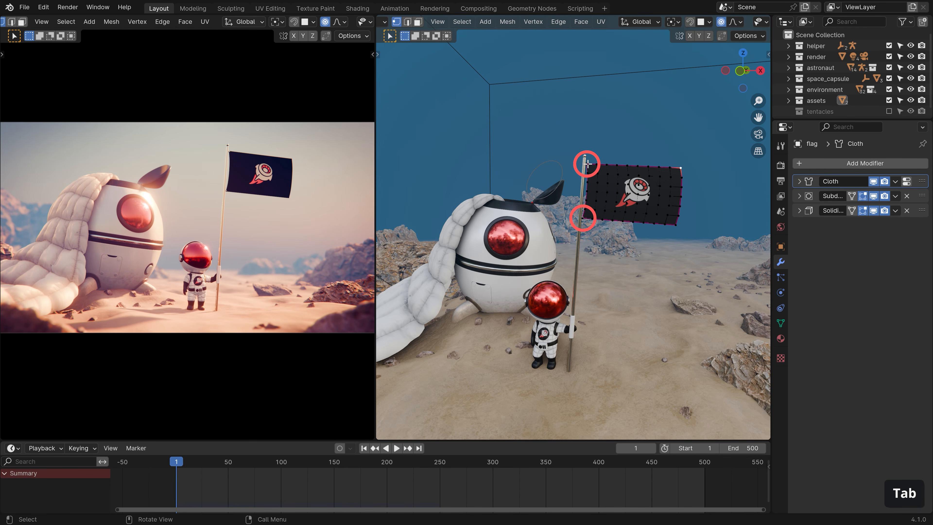
# Assign the flag's pole-side vertices to a new vertex group named 'Pin'.
pyautogui.click(587, 164)
pyautogui.keyDown('shift'); pyautogui.click(583, 218); pyautogui.keyUp('shift')
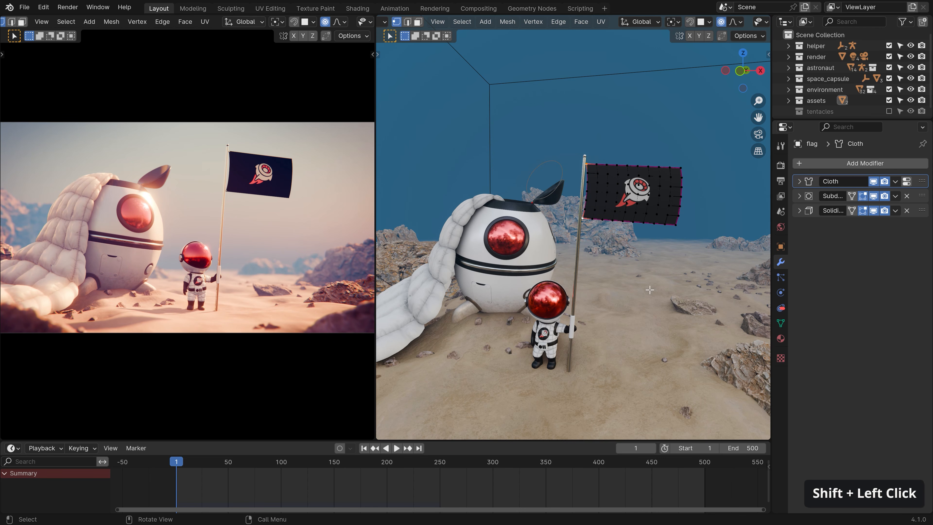
pyautogui.click(781, 322)
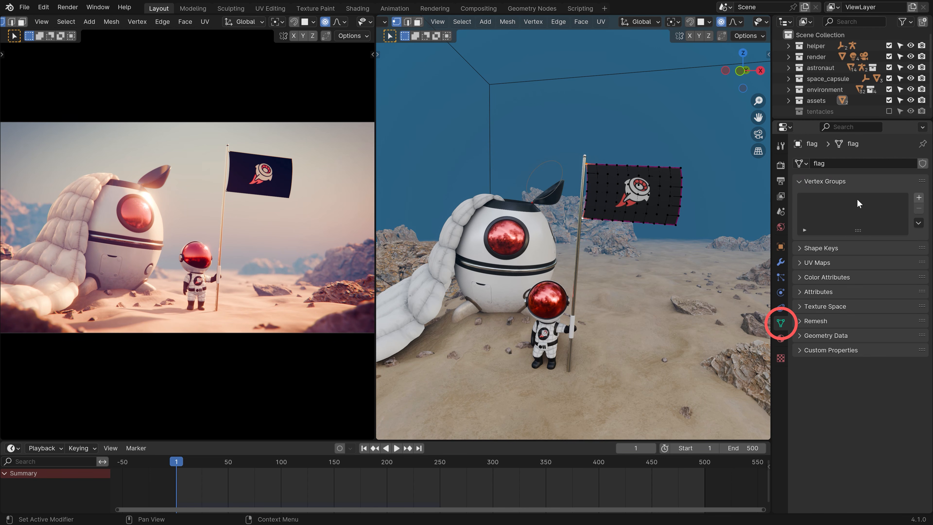
pyautogui.click(919, 197)
pyautogui.doubleClick(824, 201)
pyautogui.write('Pi')
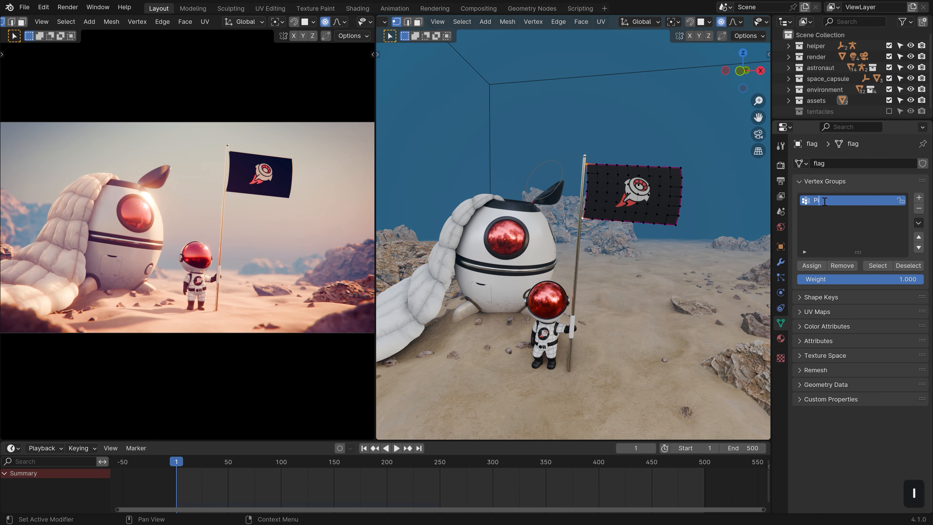
pyautogui.write('n')
pyautogui.press('Return')
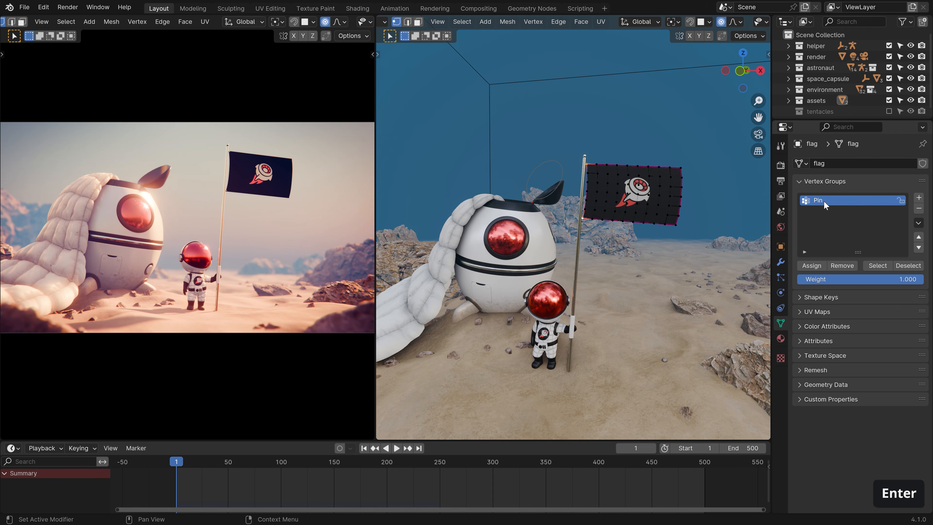
pyautogui.click(811, 264)
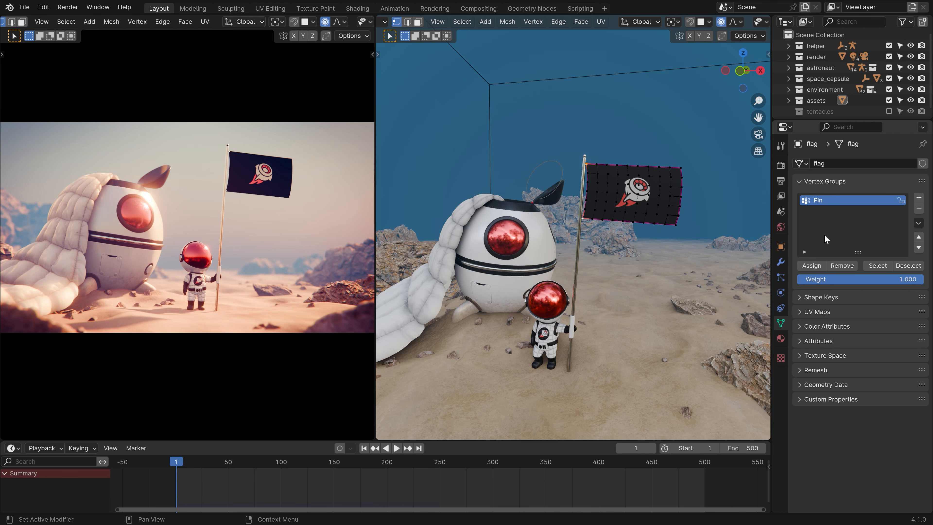
# In Object Mode, set the cloth's Shape Pin Group to Pin.
pyautogui.press('Tab')
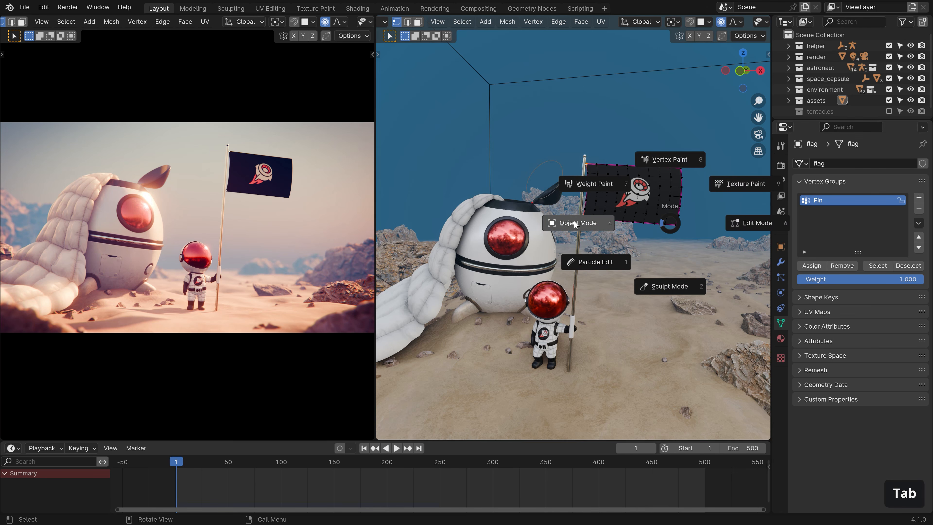
pyautogui.click(778, 290)
pyautogui.click(821, 336)
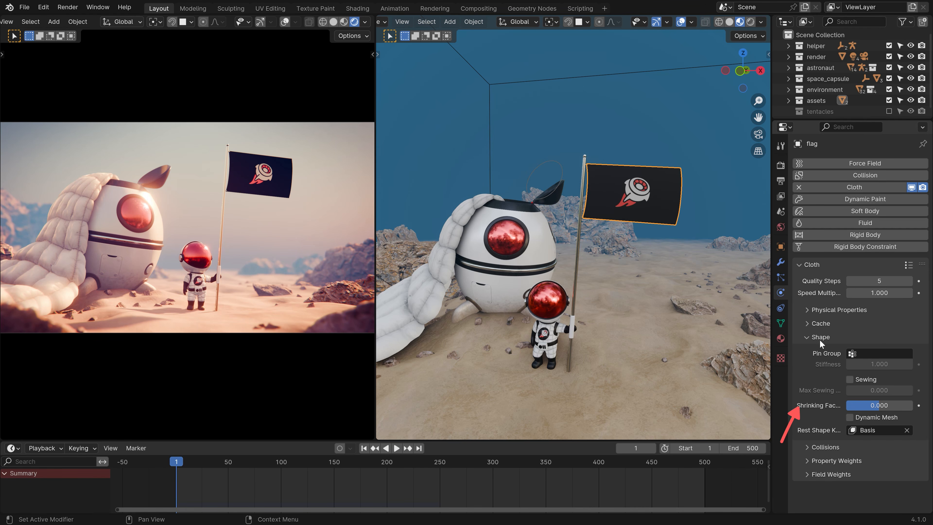
pyautogui.click(884, 353)
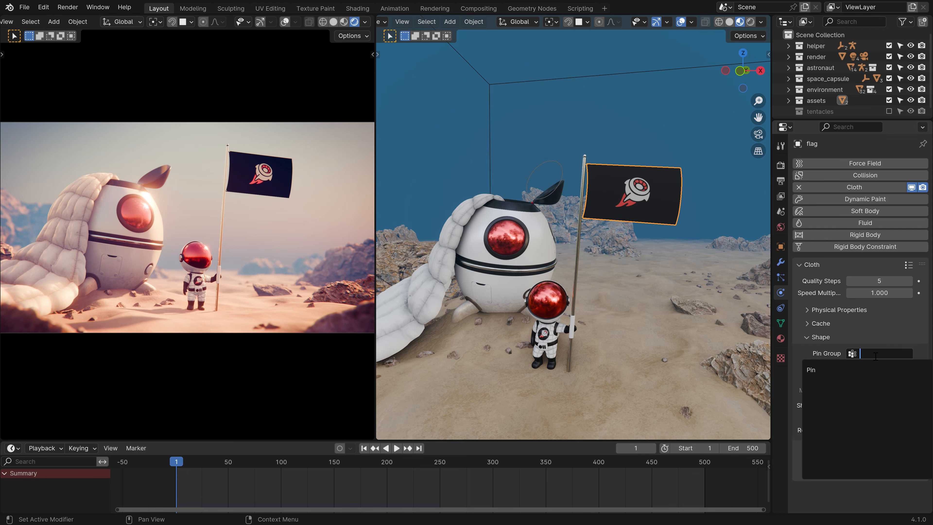
pyautogui.click(819, 369)
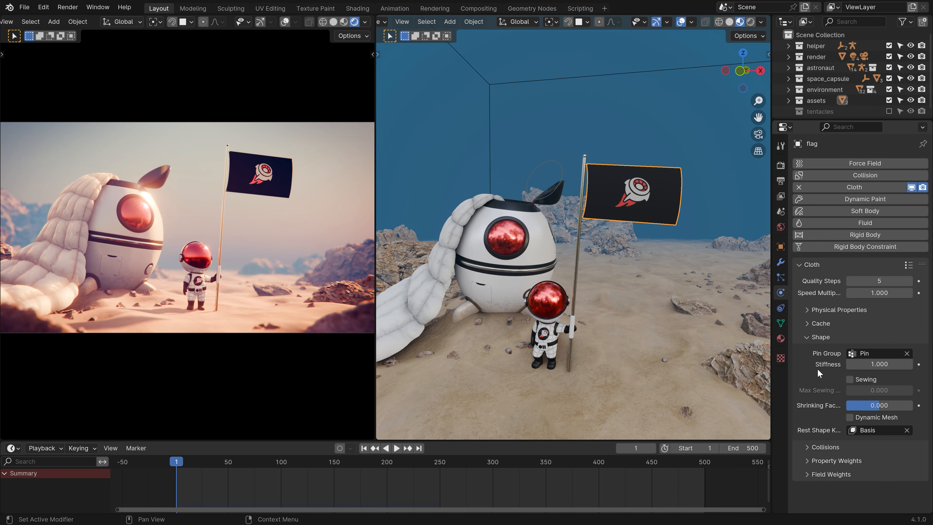
# Play the pinned flag simulation, rewind to frame 1, and switch back to Edit Mode.
pyautogui.press('space')
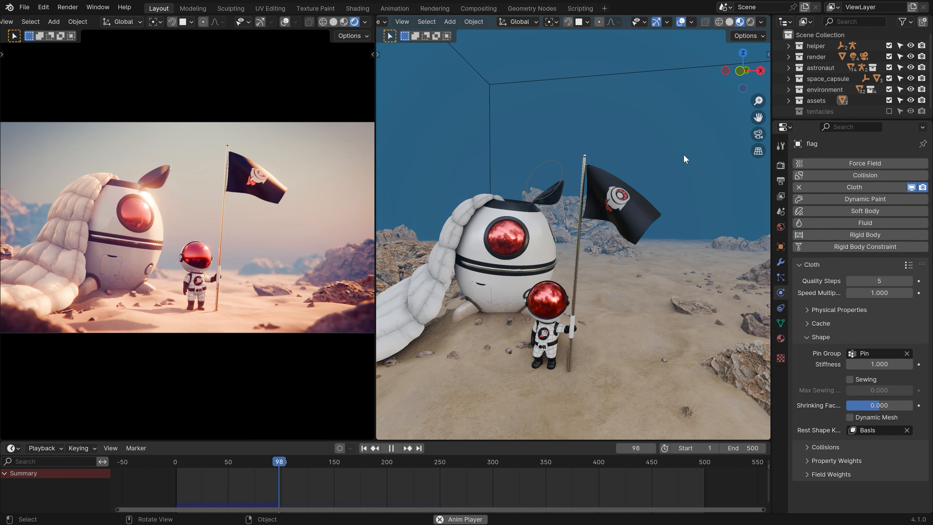
pyautogui.press('Escape')
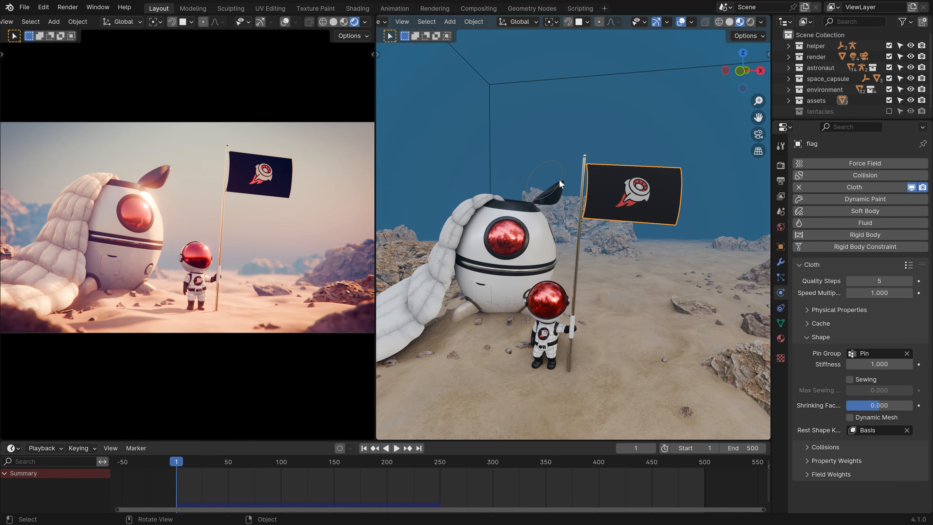
pyautogui.press('Tab')
pyautogui.click(667, 201)
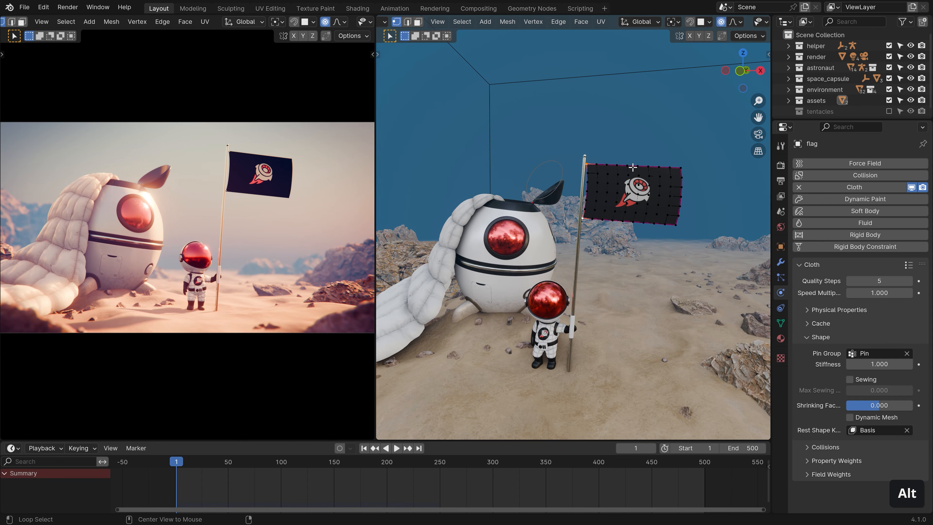
# Circle-select the flag's top-edge vertices and assign them to Pin at weight 0.5.
pyautogui.hotkey('alt', 'a')
pyautogui.press('c')
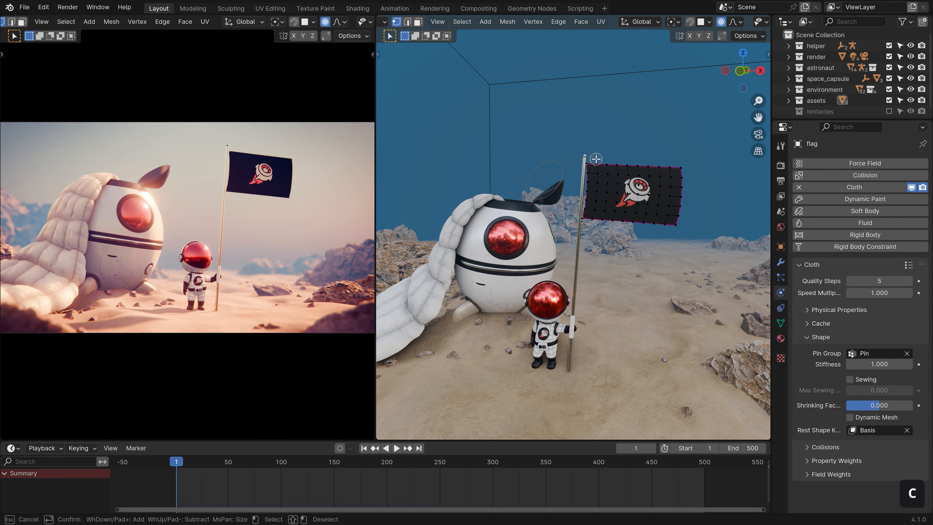
pyautogui.moveTo(596, 159); pyautogui.dragTo(626, 162)
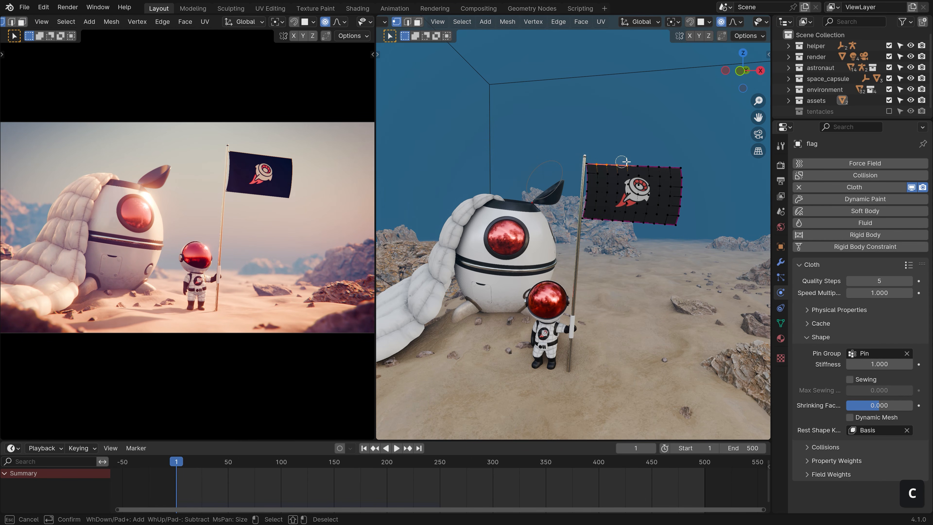
pyautogui.rightClick(683, 153)
pyautogui.click(781, 324)
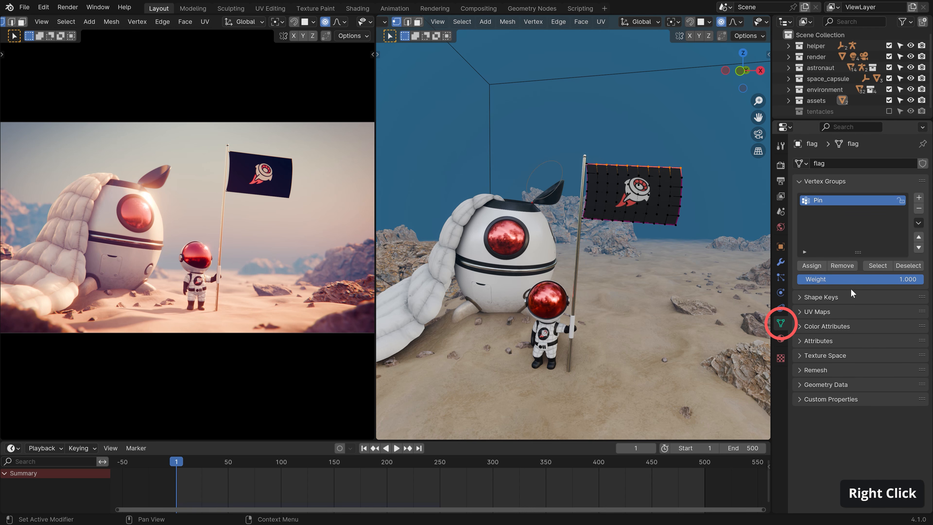
pyautogui.click(856, 280)
pyautogui.write('0.5')
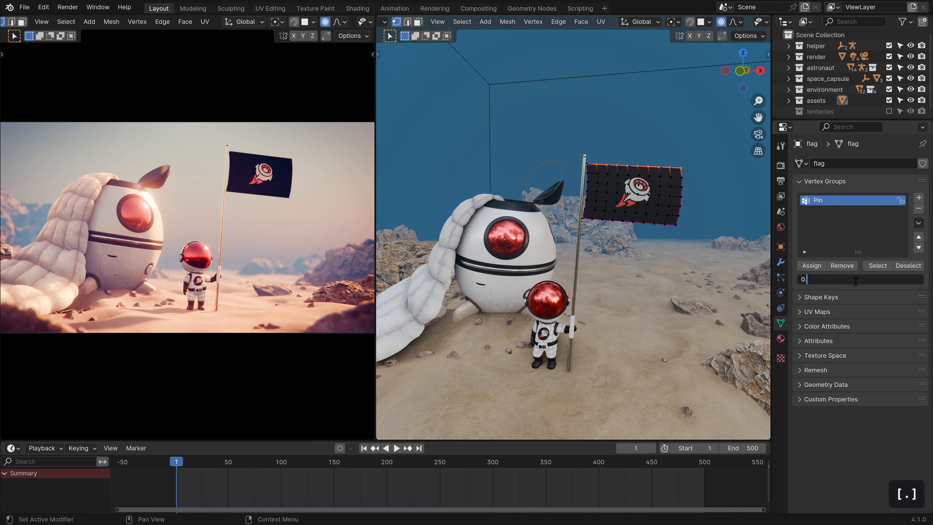
pyautogui.press('Return')
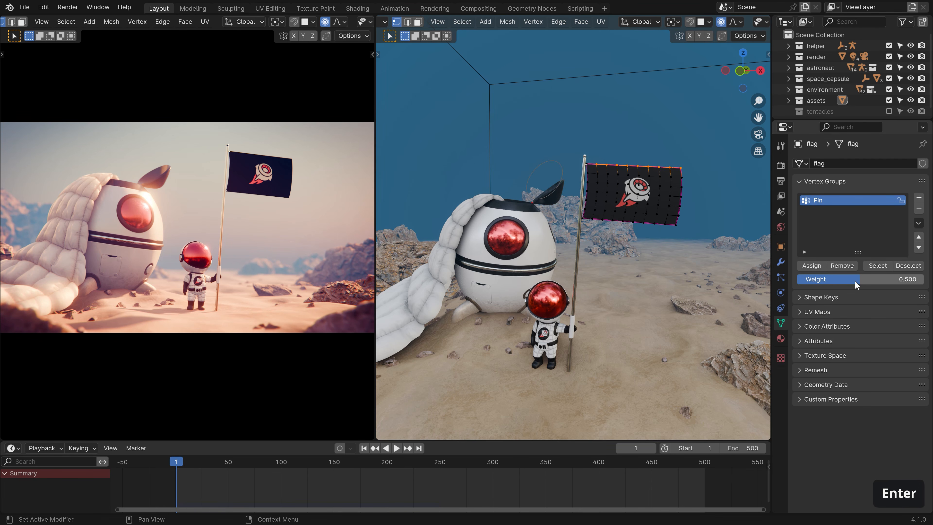
pyautogui.click(811, 266)
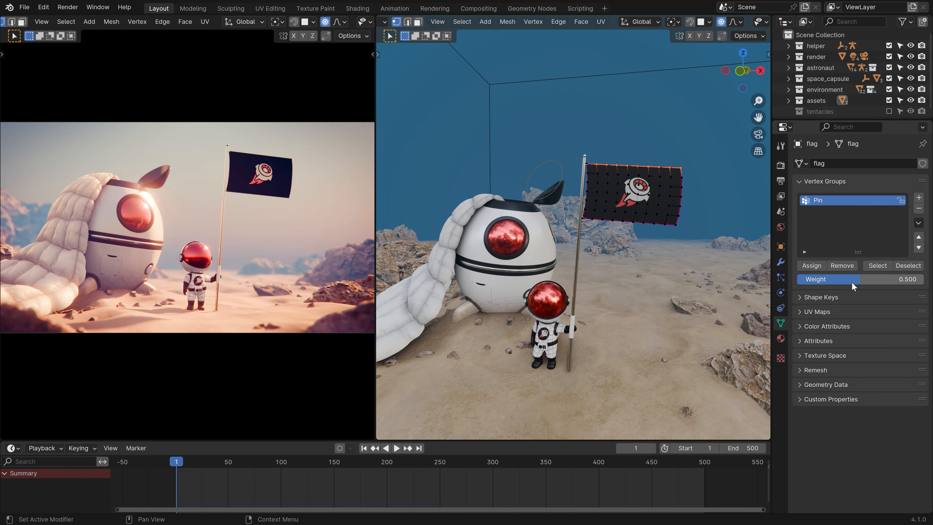
# Return to the cloth physics settings and Object Mode, then play the simulation.
pyautogui.click(781, 292)
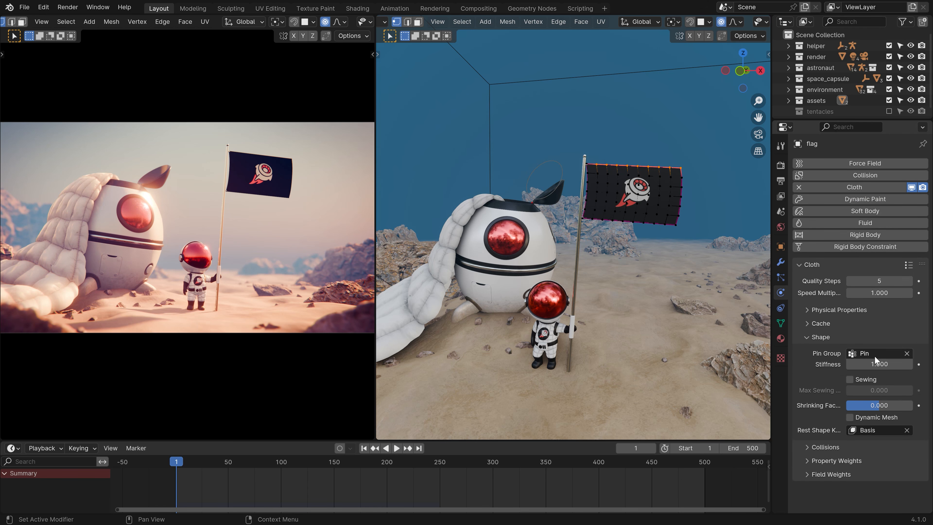
pyautogui.press('Tab')
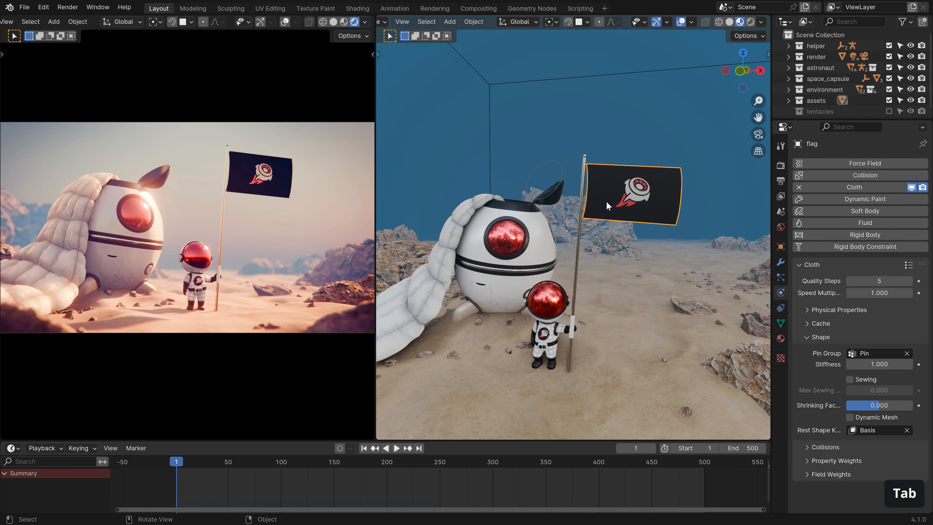
pyautogui.press('space')
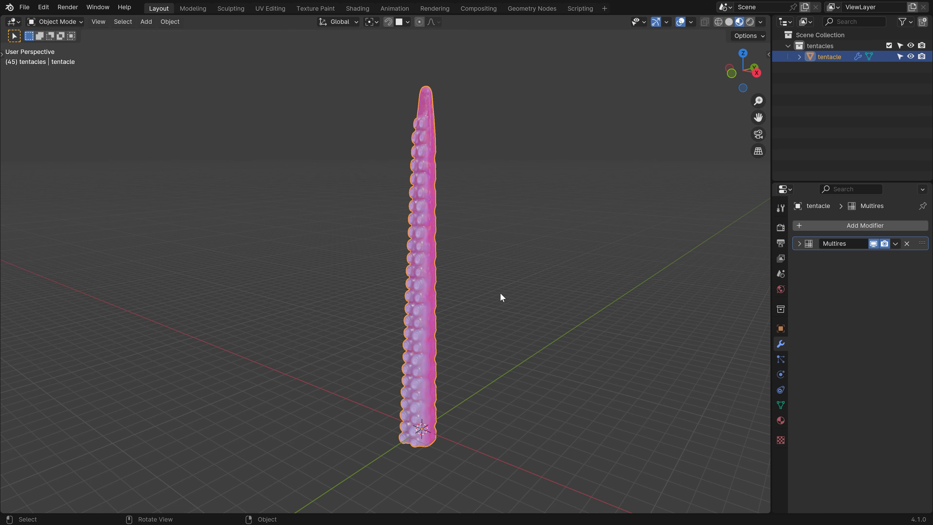
# Orbit the view around the upright pink tentacle mesh.
pyautogui.moveTo(500, 294); pyautogui.dragTo(516, 328, button='middle')
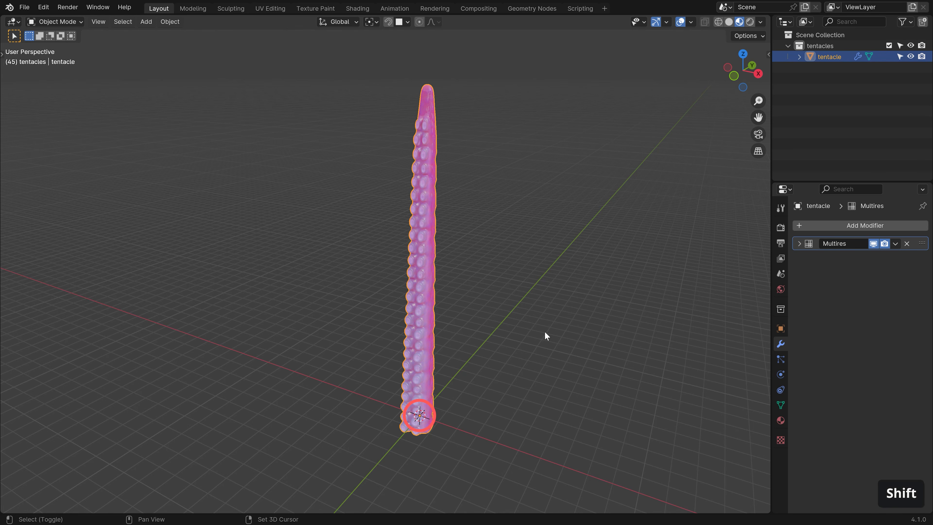
# Add a single-bone armature at the tentacle base, shown In Front as Wire, and start moving its bone in Edit Mode.
pyautogui.hotkey('shift', 'a')
pyautogui.moveTo(545, 333)
pyautogui.click(603, 330)
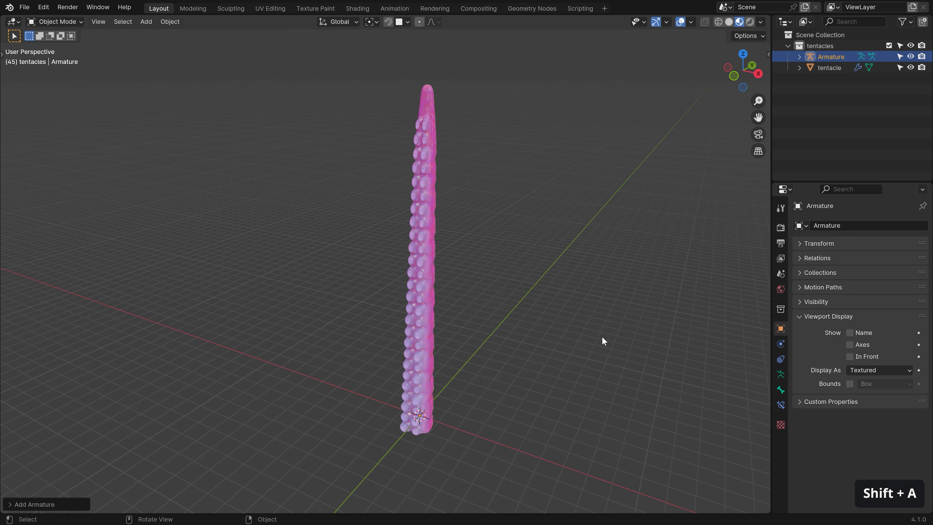
pyautogui.click(851, 355)
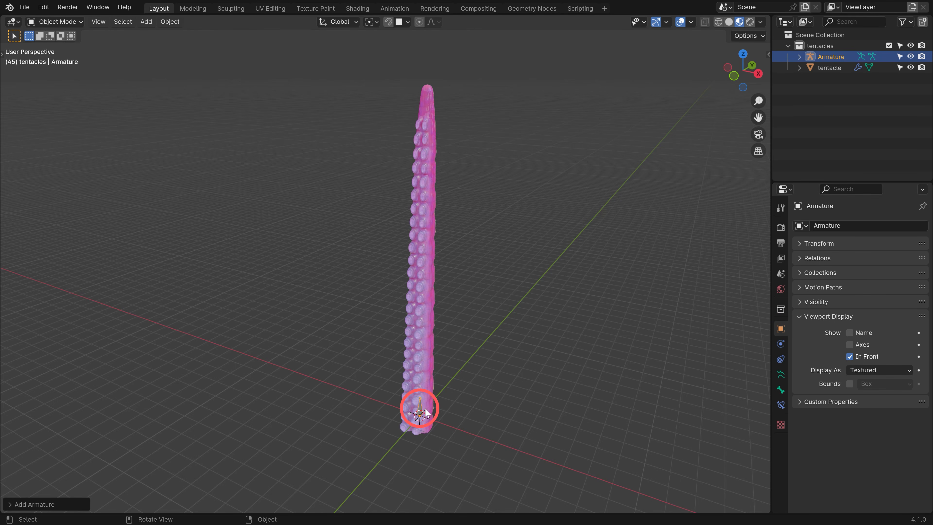
pyautogui.click(863, 369)
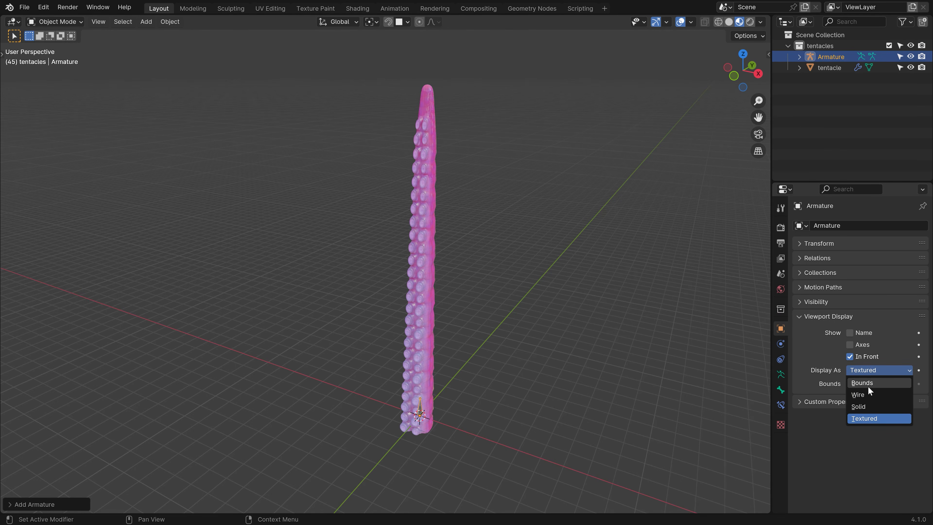
pyautogui.click(870, 395)
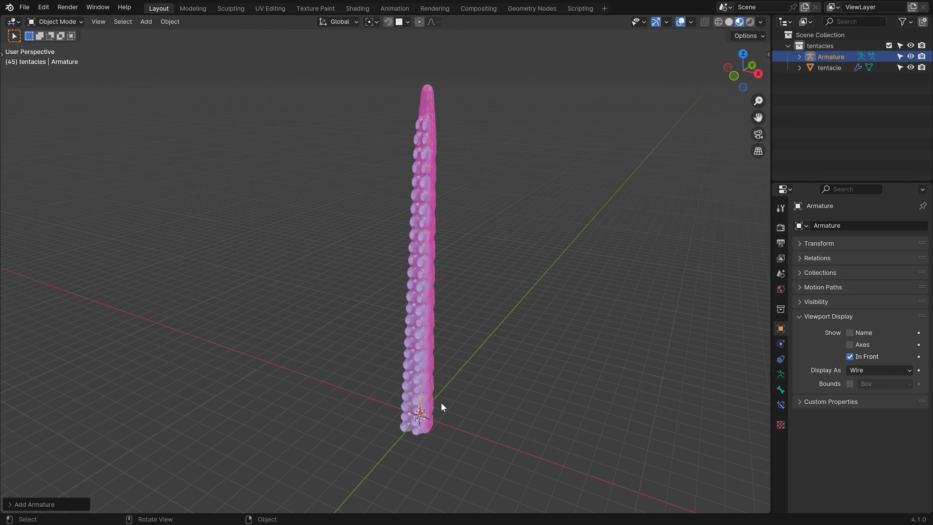
pyautogui.press('Tab')
pyautogui.press('g')
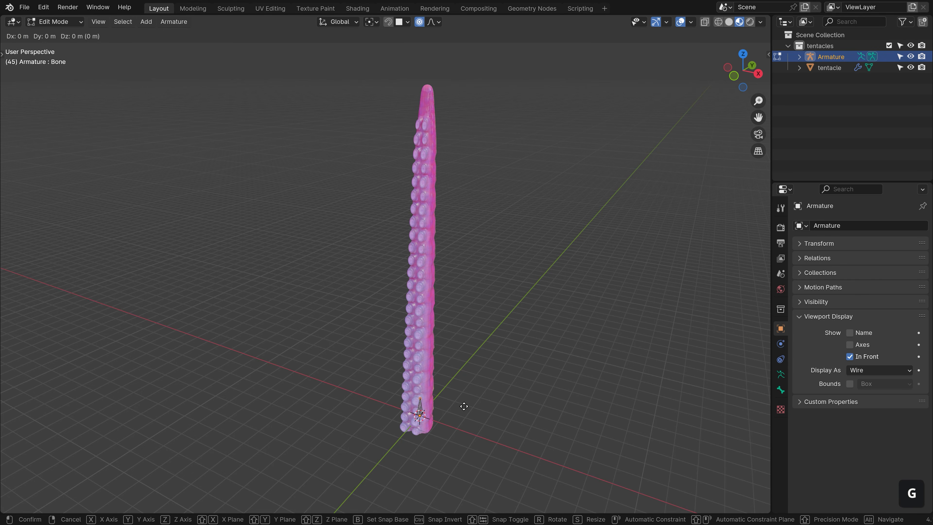
# Extend the bone tip straight up to the tentacle top and subdivide it into three bones.
pyautogui.press('z')
pyautogui.click(478, 92)
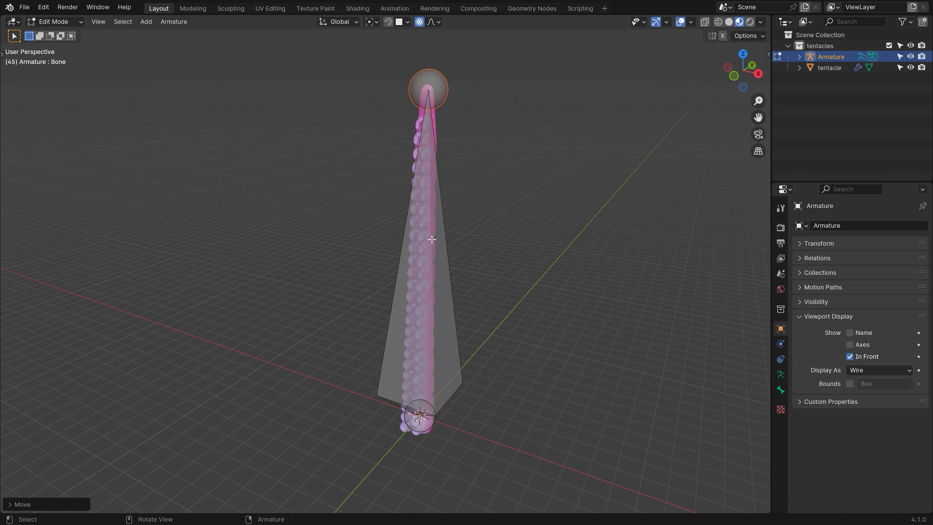
pyautogui.click(432, 239)
pyautogui.rightClick(432, 239)
pyautogui.click(432, 239)
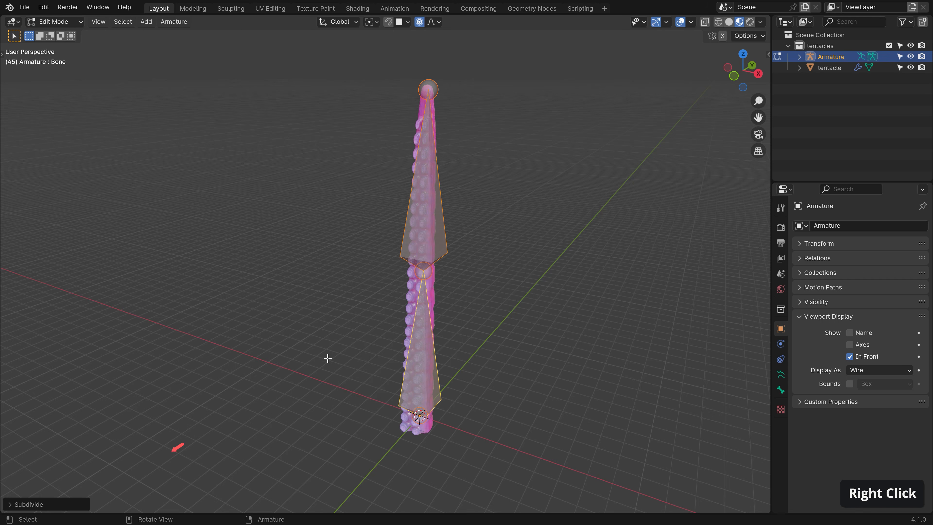
pyautogui.click(54, 504)
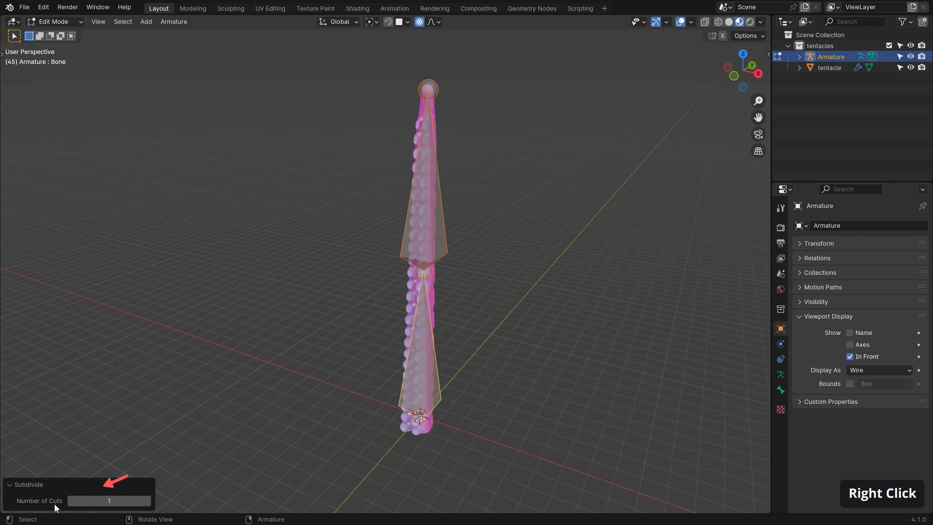
pyautogui.click(148, 501)
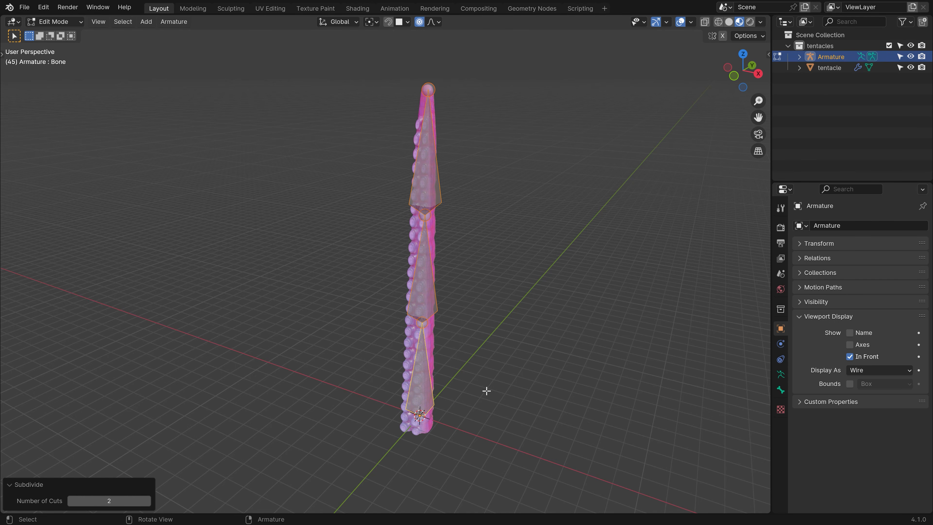
# In Armature Data Viewport Display, enable Names and set Display As to B-Bone.
pyautogui.click(781, 375)
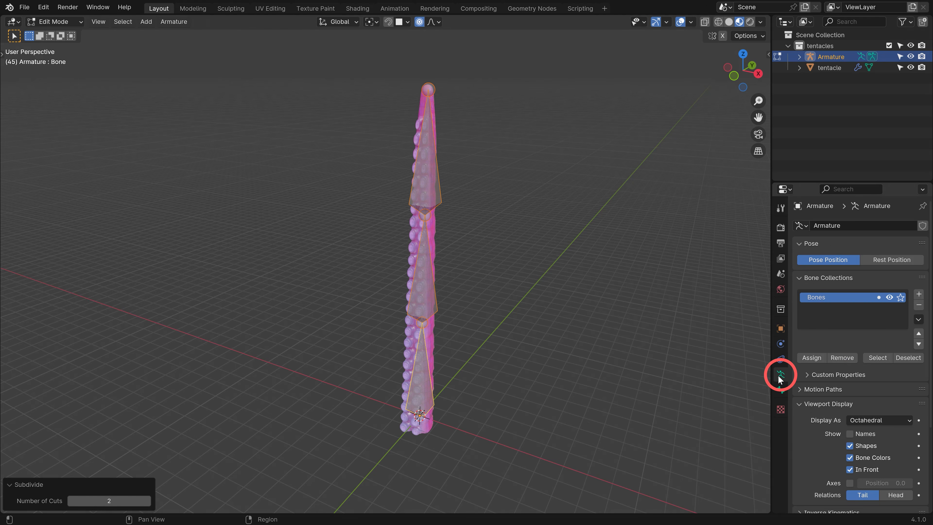
pyautogui.moveTo(820, 244); pyautogui.dragTo(825, 349)
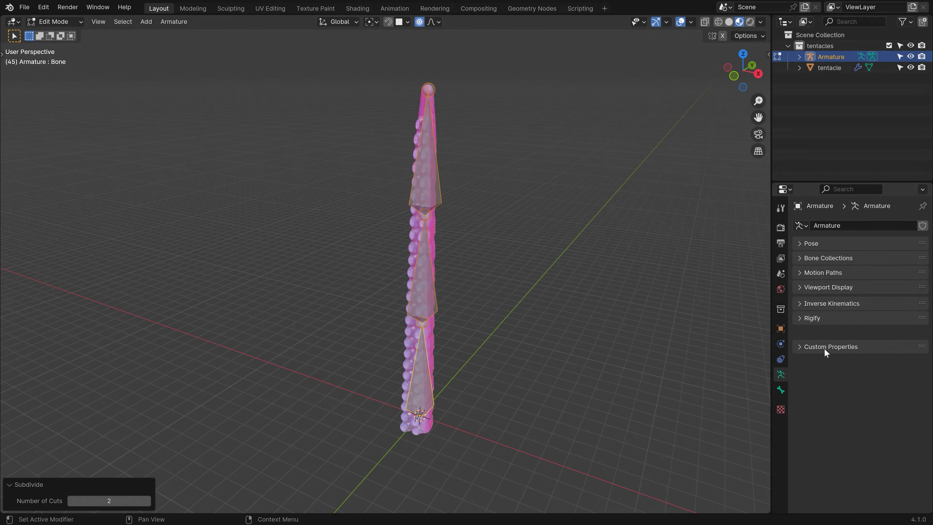
pyautogui.click(830, 288)
pyautogui.click(850, 317)
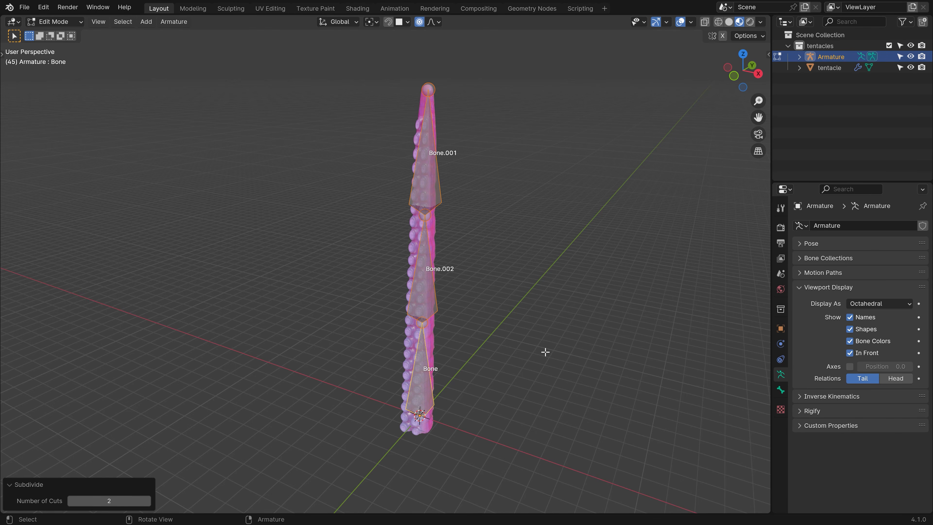
pyautogui.click(877, 302)
pyautogui.click(870, 337)
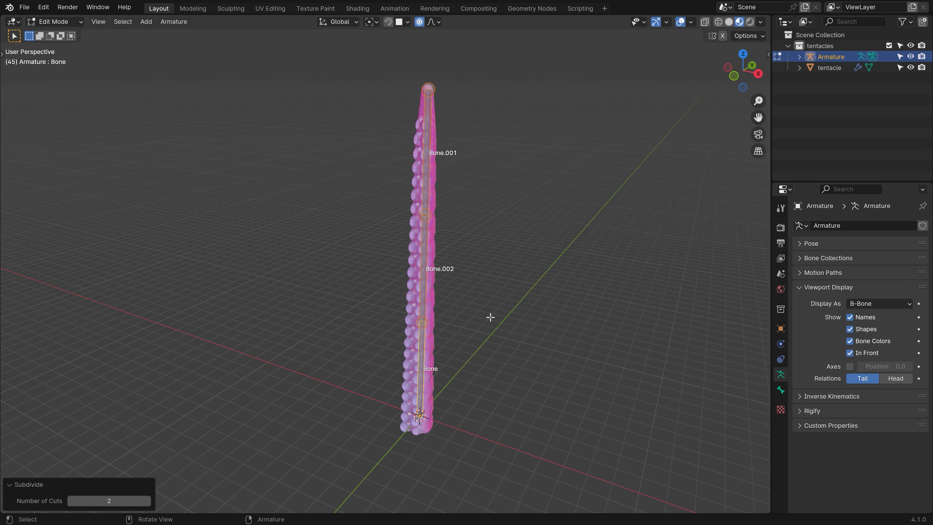
# Switch the armature to Pose Mode and test-rotate Bone.001, cancelling the rotation.
pyautogui.click(56, 21)
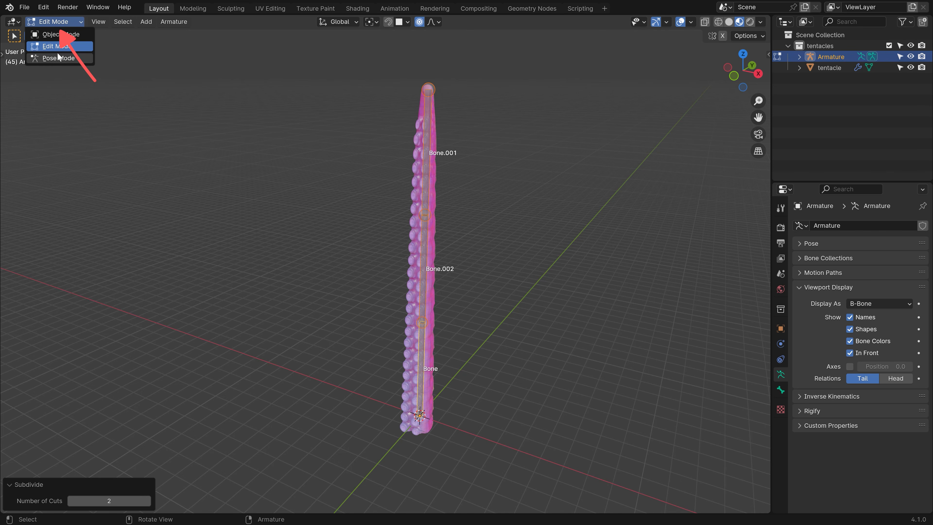
pyautogui.click(52, 58)
pyautogui.click(427, 187)
pyautogui.press('r')
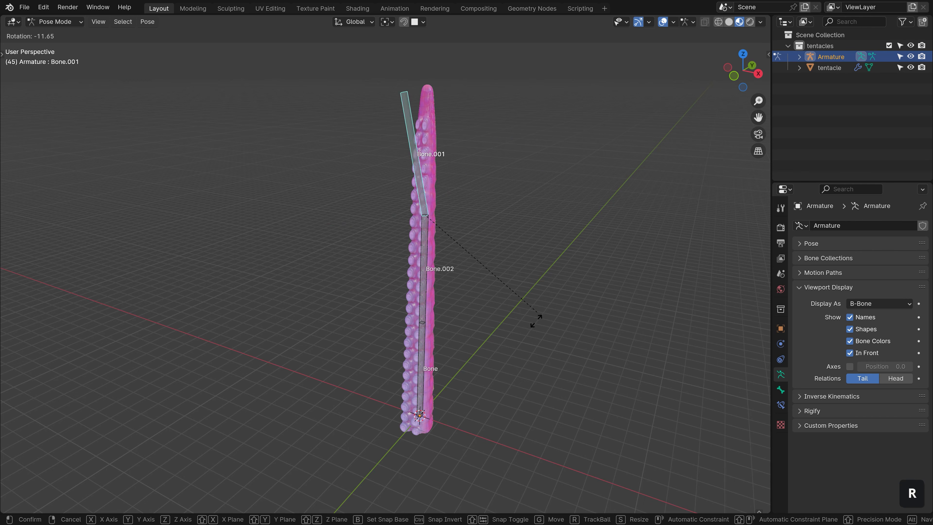
pyautogui.rightClick(472, 344)
# Select all three bones and raise their Bendy Bones segments to 6.
pyautogui.press('a')
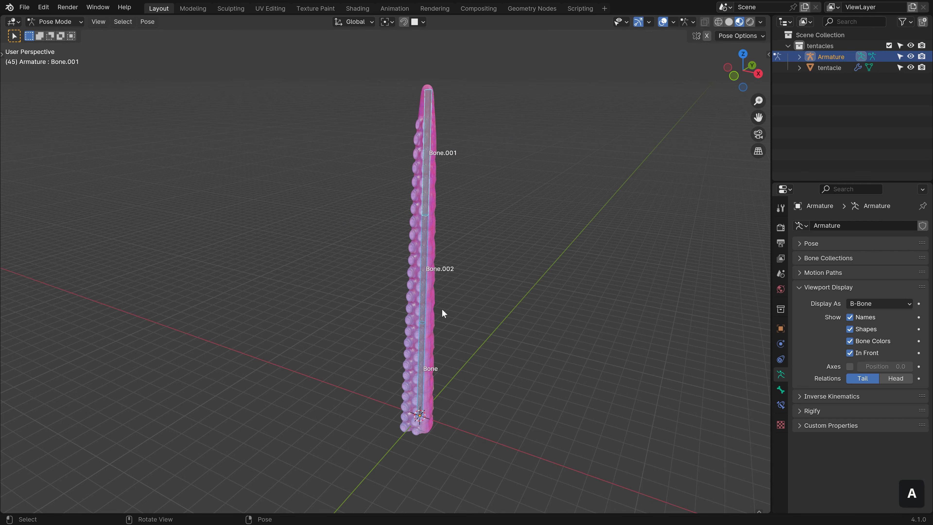
pyautogui.click(781, 389)
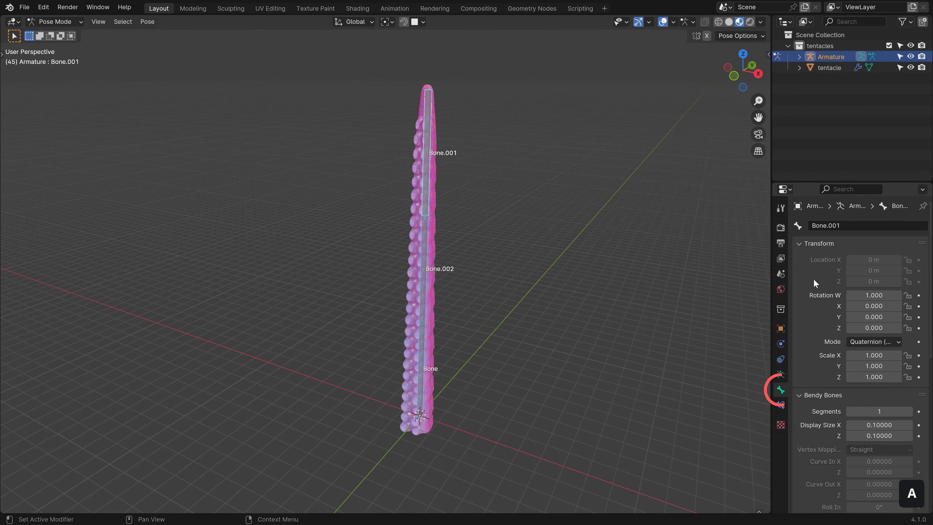
pyautogui.click(833, 247)
pyautogui.moveTo(834, 250); pyautogui.dragTo(819, 334)
pyautogui.click(827, 257)
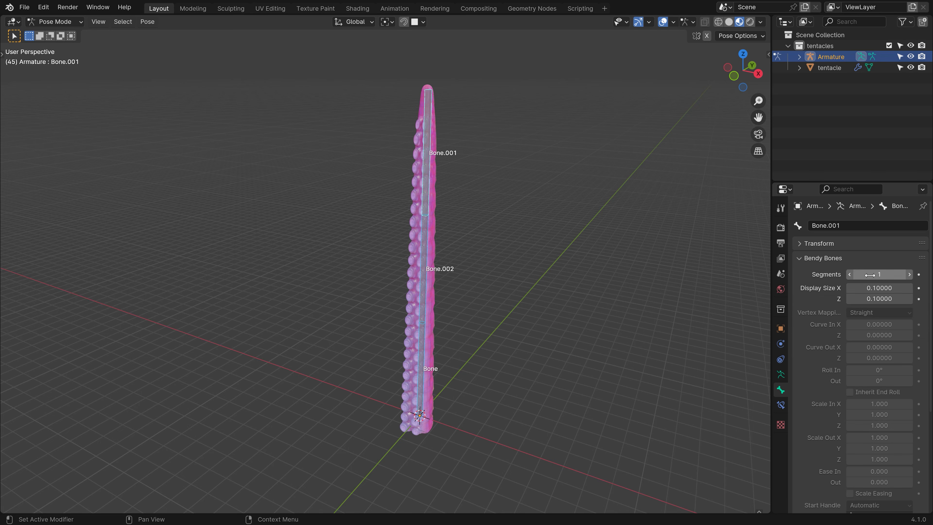
pyautogui.keyDown('alt'); pyautogui.click(910, 275); pyautogui.keyUp('alt')
pyautogui.keyDown('alt'); pyautogui.click(910, 275); pyautogui.keyUp('alt')
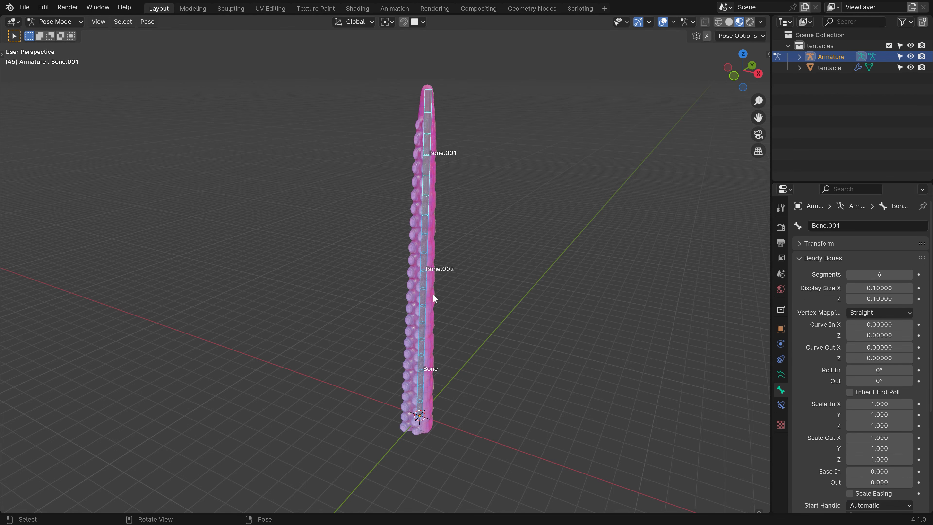
# Test-bend Bone.001 to preview the smooth curve, cancel it, and head back to Object Mode.
pyautogui.click(428, 182)
pyautogui.press('r')
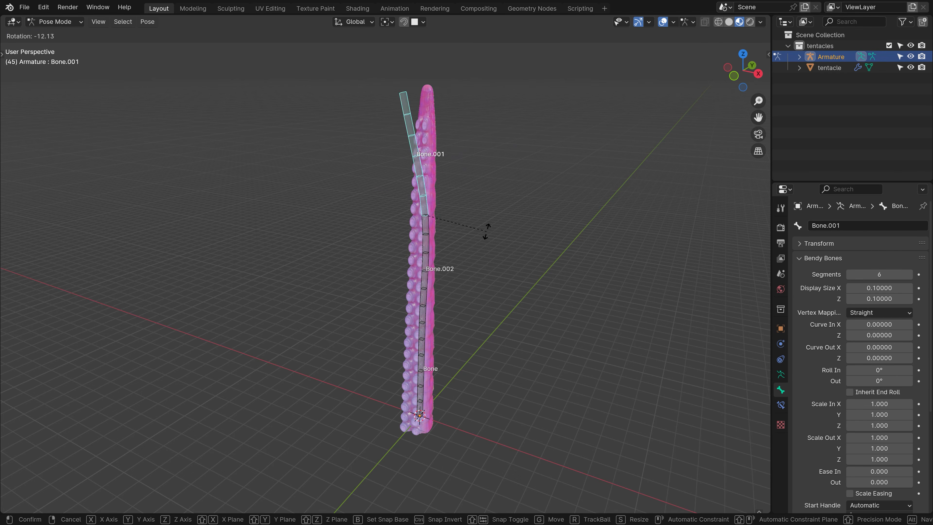
pyautogui.press('Escape')
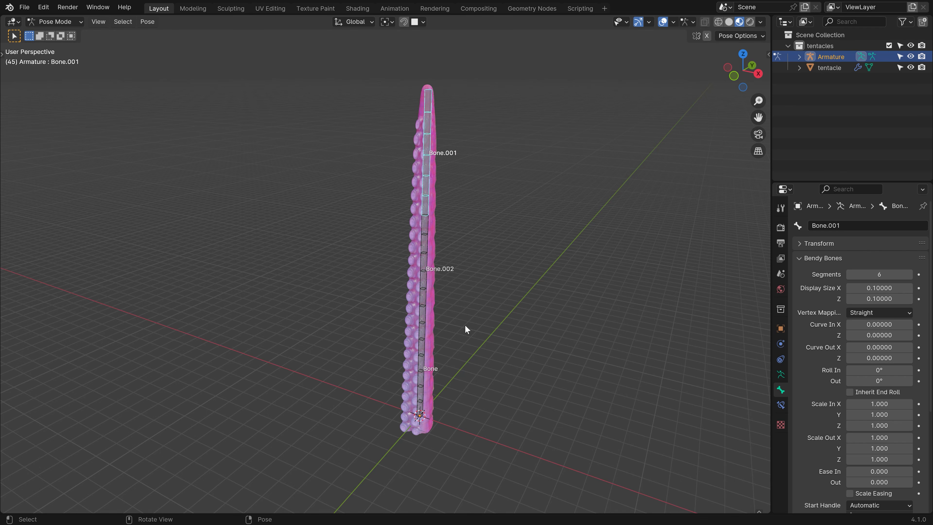
pyautogui.click(55, 22)
# Parent the tentacle mesh to the Armature using With Automatic Weights.
pyautogui.click(64, 36)
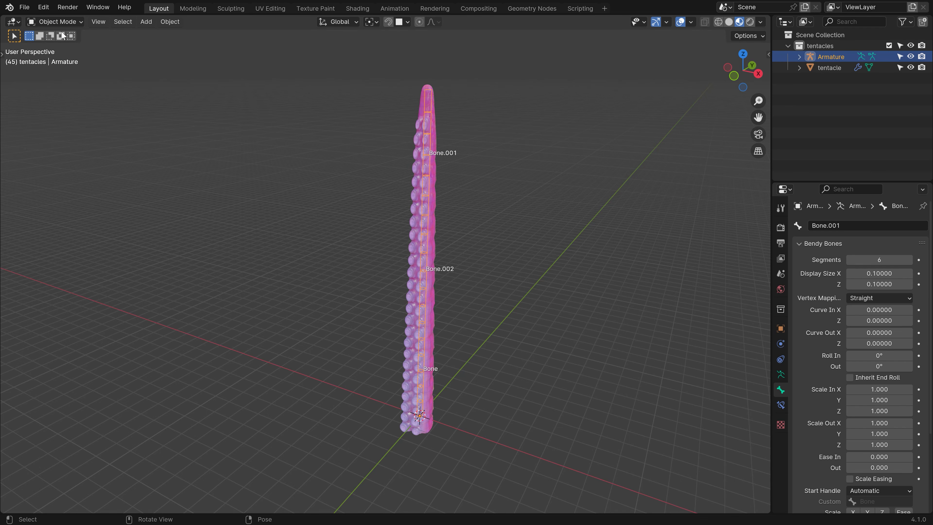
pyautogui.click(434, 222)
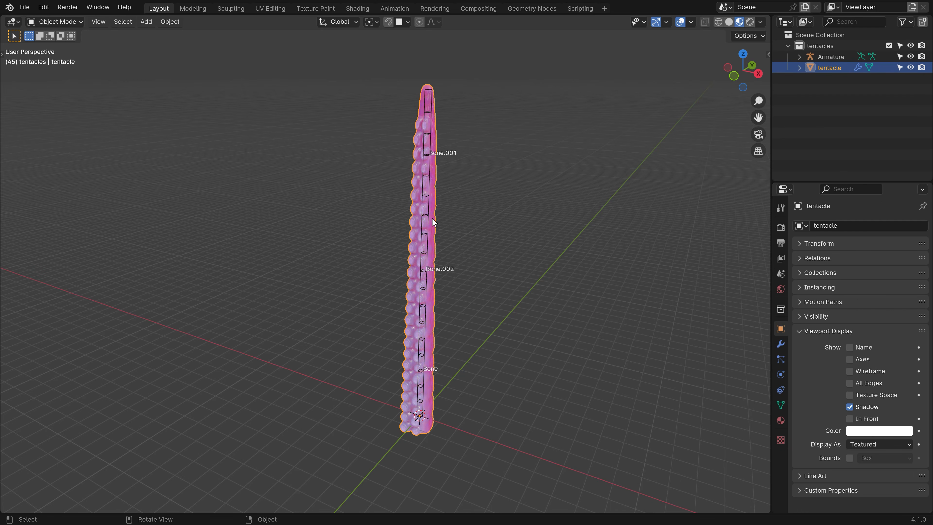
pyautogui.keyDown('shift'); pyautogui.click(426, 198); pyautogui.keyUp('shift')
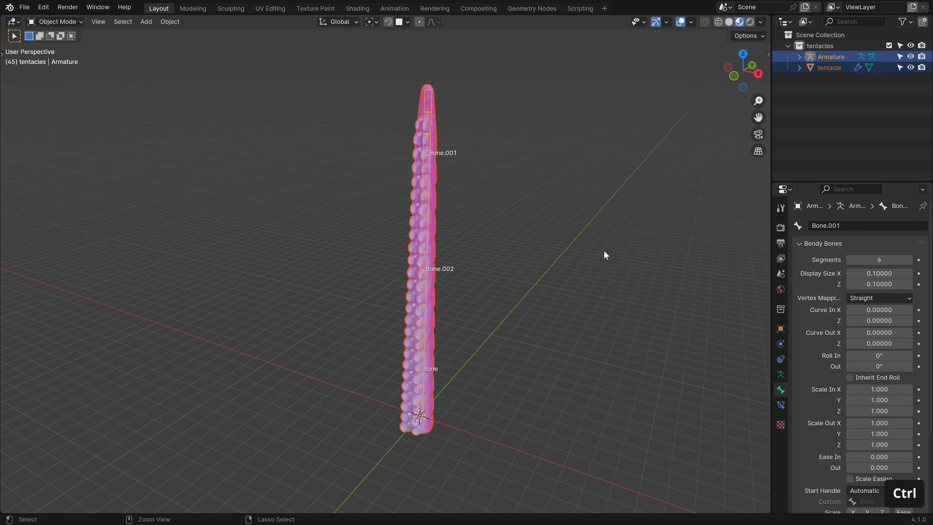
pyautogui.hotkey('ctrl', 'p')
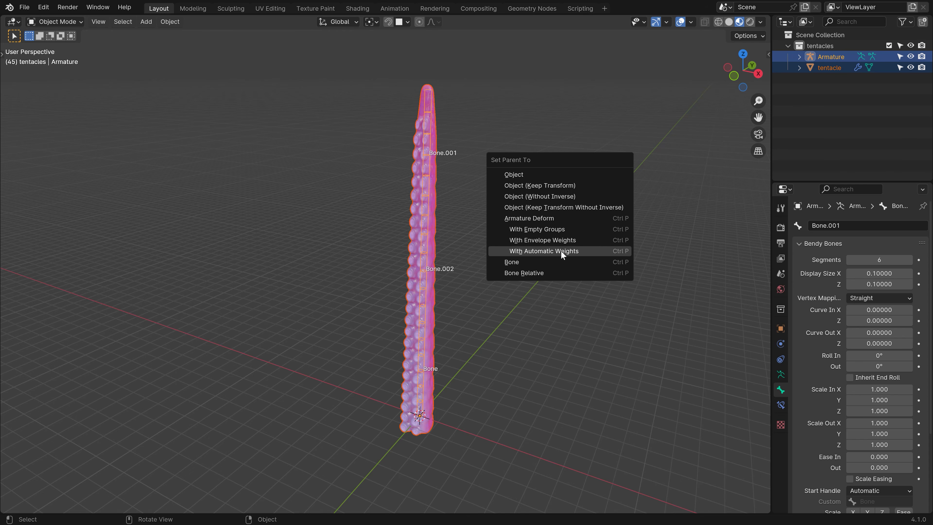
pyautogui.click(587, 252)
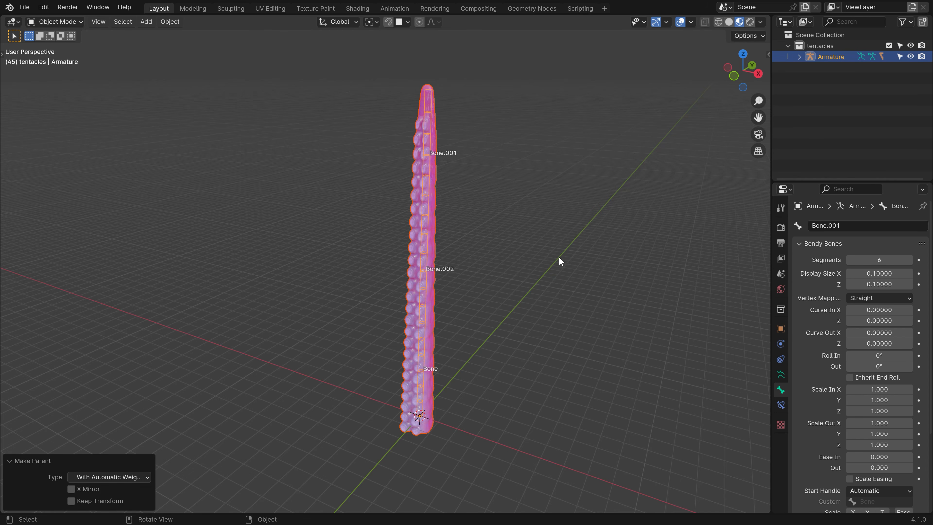
# Reselect the tentacle mesh so it is the active object again.
pyautogui.click(421, 178)
pyautogui.keyDown('shift'); pyautogui.click(417, 166); pyautogui.keyUp('shift')
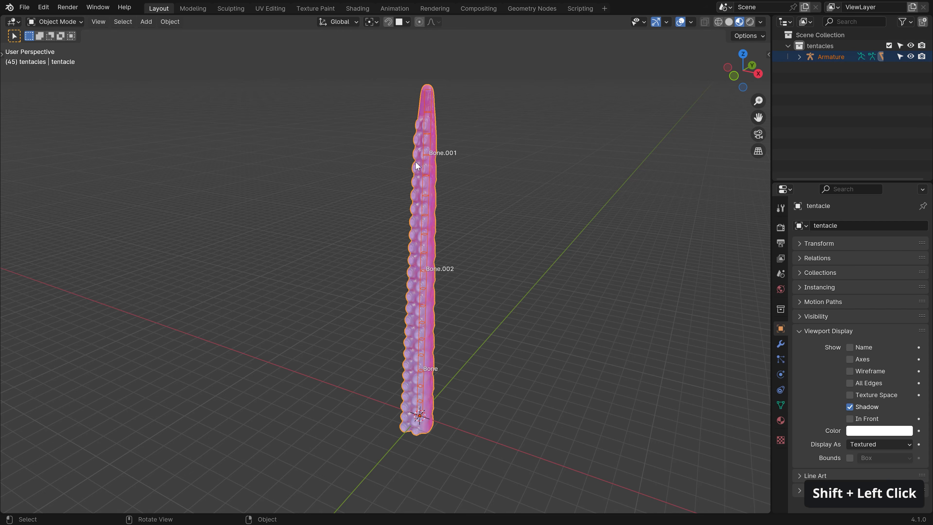
pyautogui.click(38, 22)
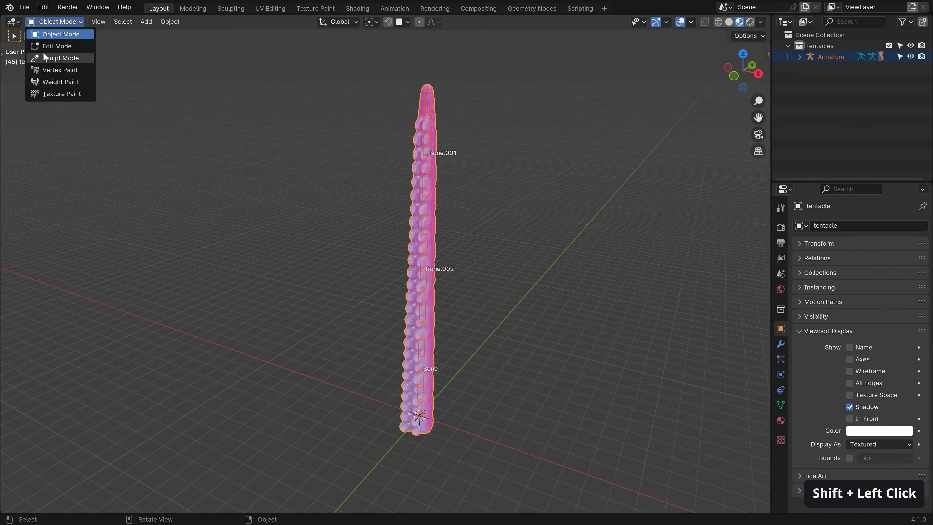
# Switch the tentacle to Weight Paint and view the Bone.002, Bone and Bone.001 weights.
pyautogui.click(55, 81)
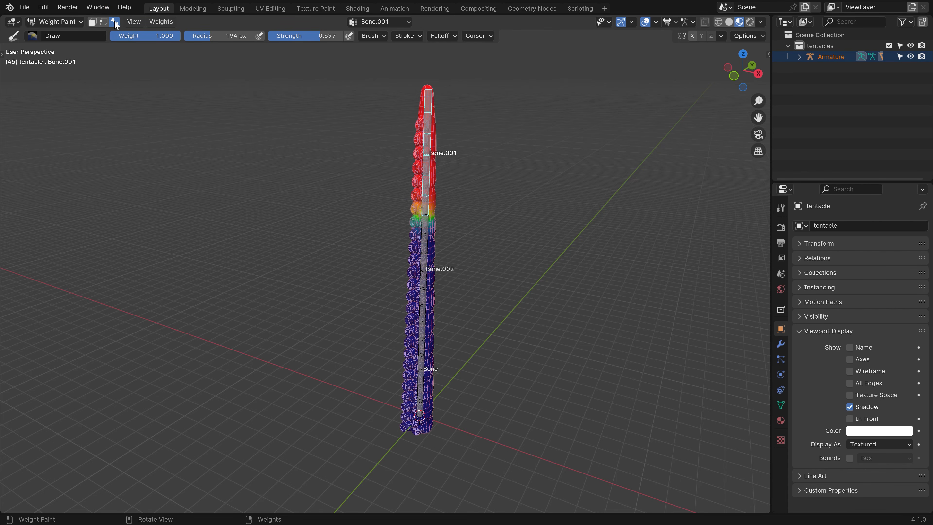
pyautogui.press('alt')
pyautogui.keyDown('alt'); pyautogui.click(425, 262); pyautogui.keyUp('alt')
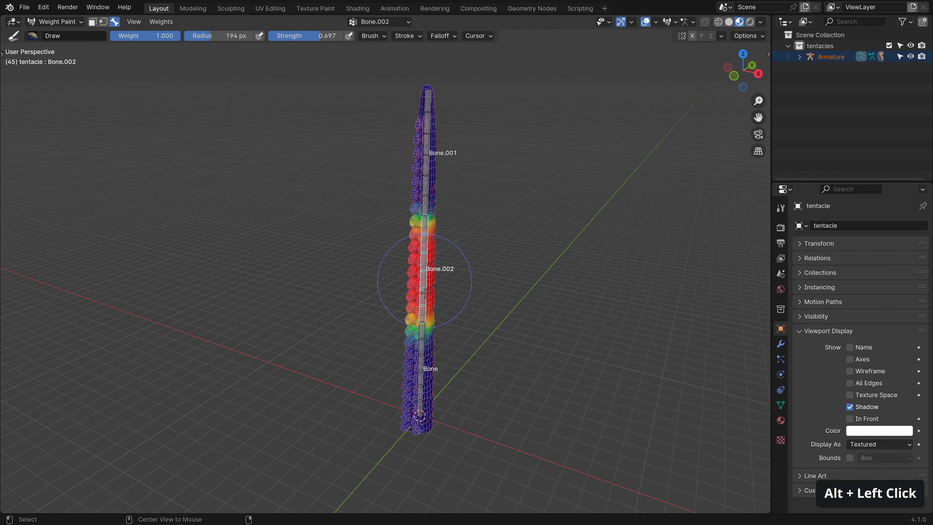
pyautogui.keyDown('alt'); pyautogui.click(425, 275); pyautogui.keyUp('alt')
pyautogui.keyDown('alt'); pyautogui.click(424, 274); pyautogui.keyUp('alt')
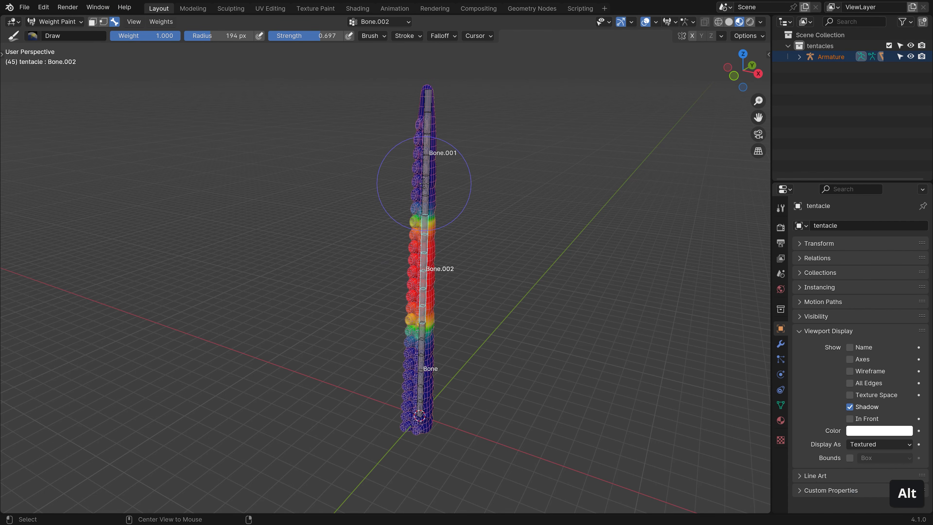
pyautogui.keyDown('alt'); pyautogui.click(425, 184); pyautogui.keyUp('alt')
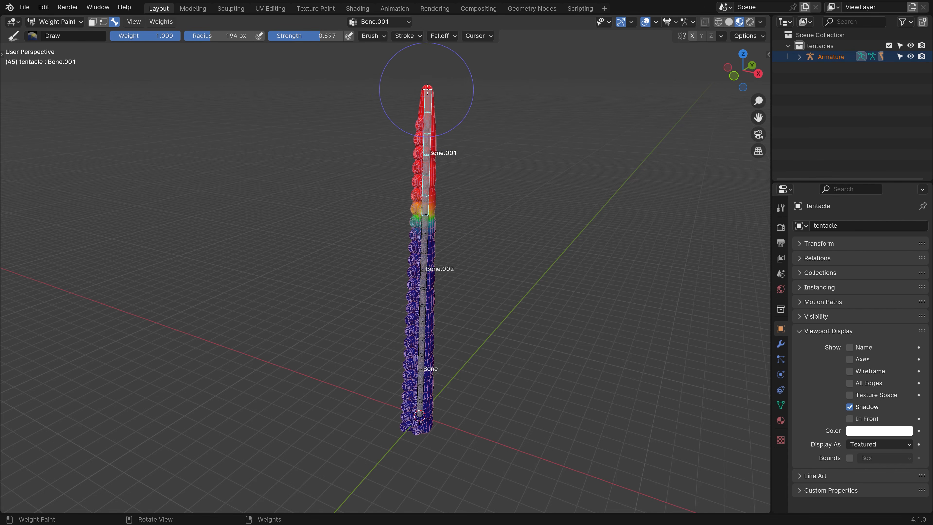
# Alt-click back and forth between Bone.002 and the base Bone to compare their weights.
pyautogui.press('alt')
pyautogui.keyDown('alt'); pyautogui.click(426, 267); pyautogui.keyUp('alt')
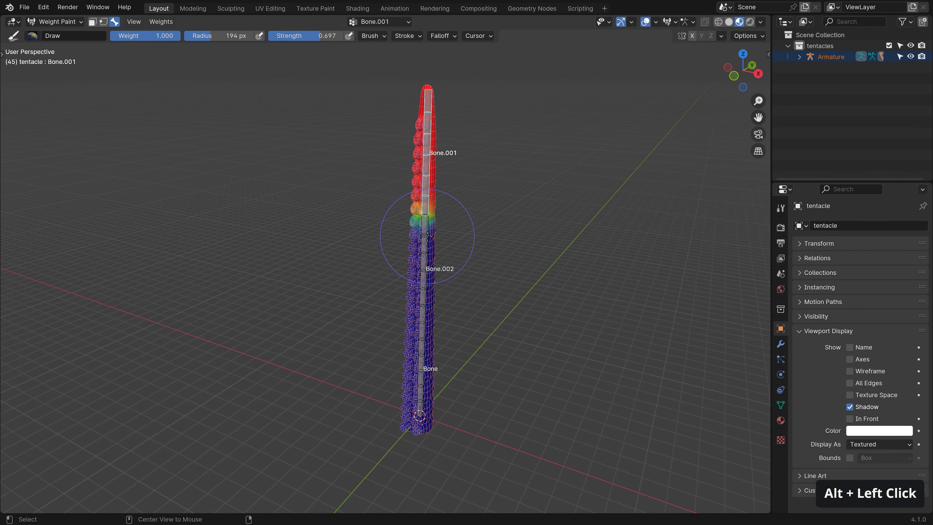
pyautogui.keyDown('alt'); pyautogui.click(418, 390); pyautogui.keyUp('alt')
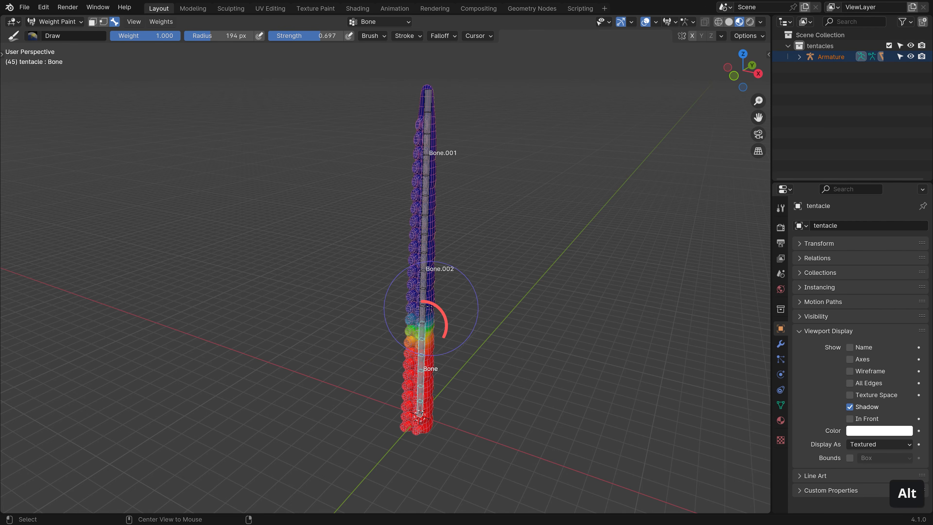
pyautogui.keyDown('alt'); pyautogui.click(423, 346); pyautogui.keyUp('alt')
pyautogui.keyDown('alt'); pyautogui.click(423, 344); pyautogui.keyUp('alt')
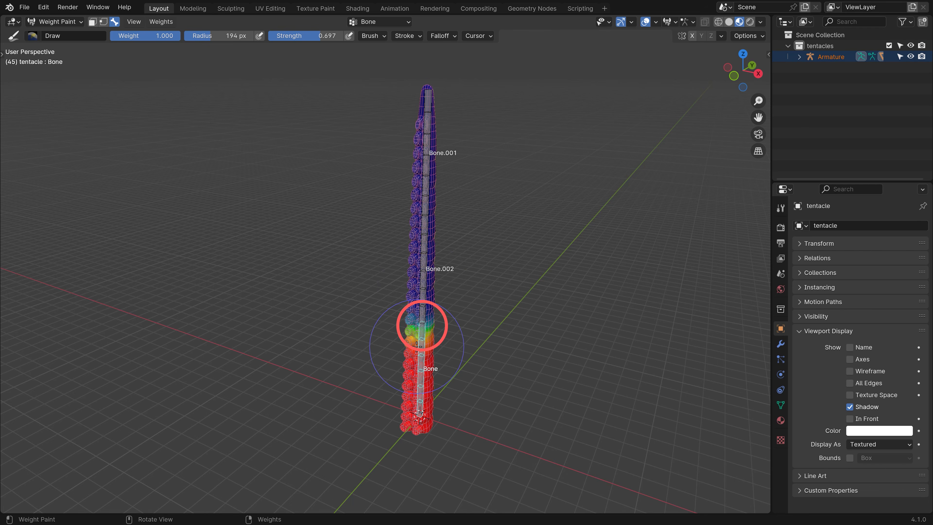
pyautogui.keyDown('alt'); pyautogui.click(421, 316); pyautogui.keyUp('alt')
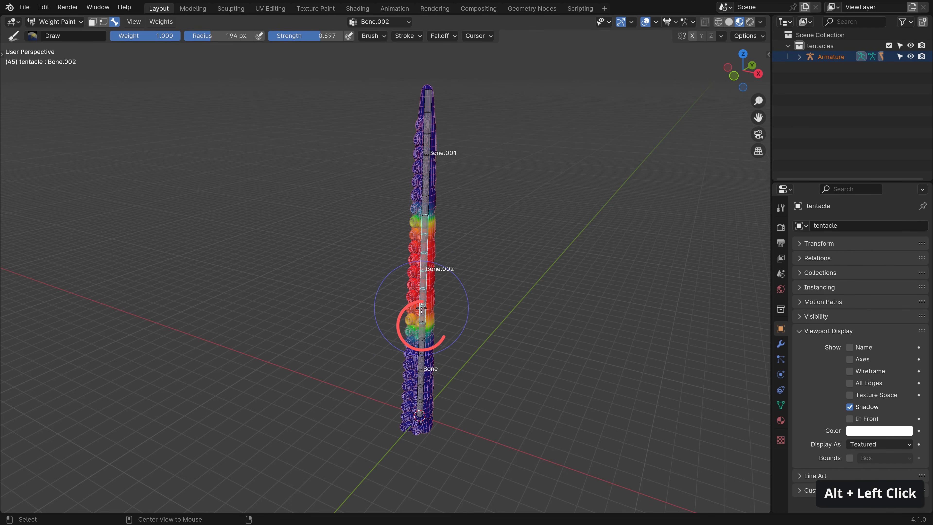
pyautogui.keyDown('alt'); pyautogui.click(419, 382); pyautogui.keyUp('alt')
pyautogui.keyDown('alt'); pyautogui.click(422, 298); pyautogui.keyUp('alt')
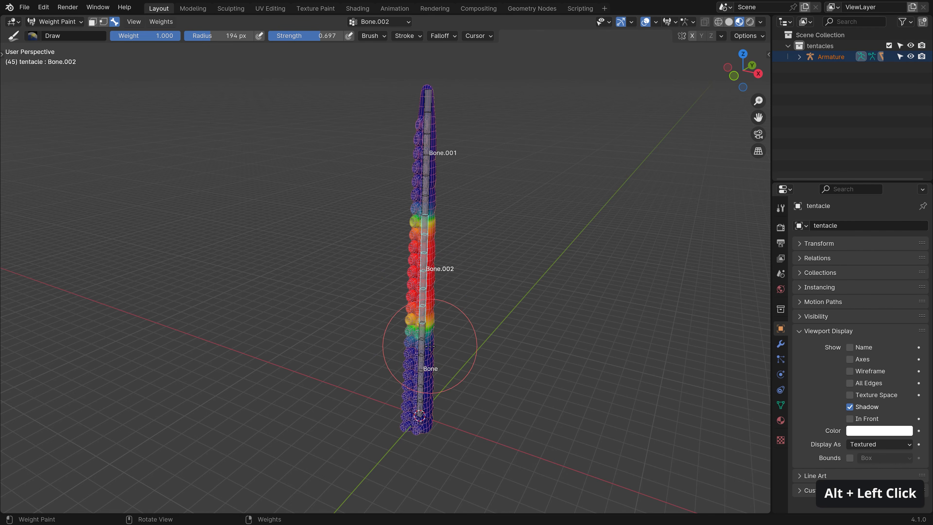
# Cycle through the Bone, Bone.002 and Bone.001 vertex groups, ending with Bone.001 active.
pyautogui.click(781, 405)
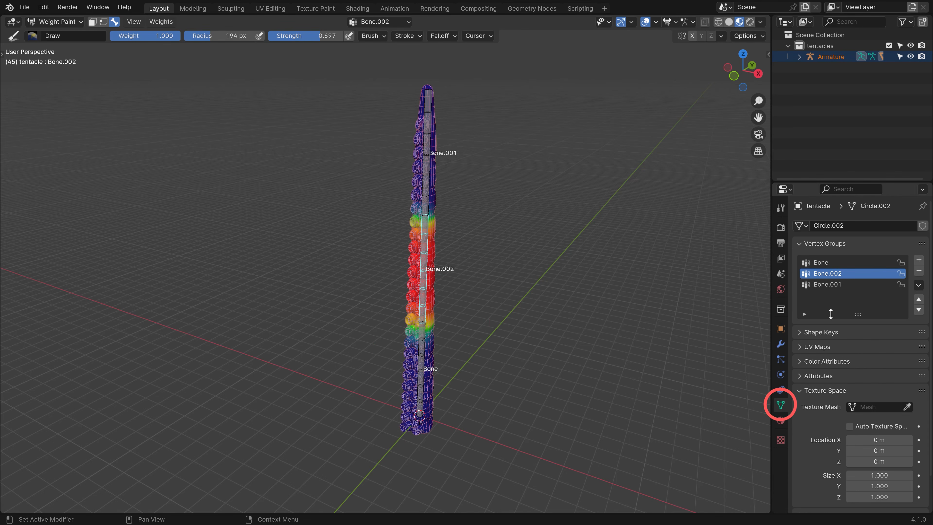
pyautogui.click(838, 284)
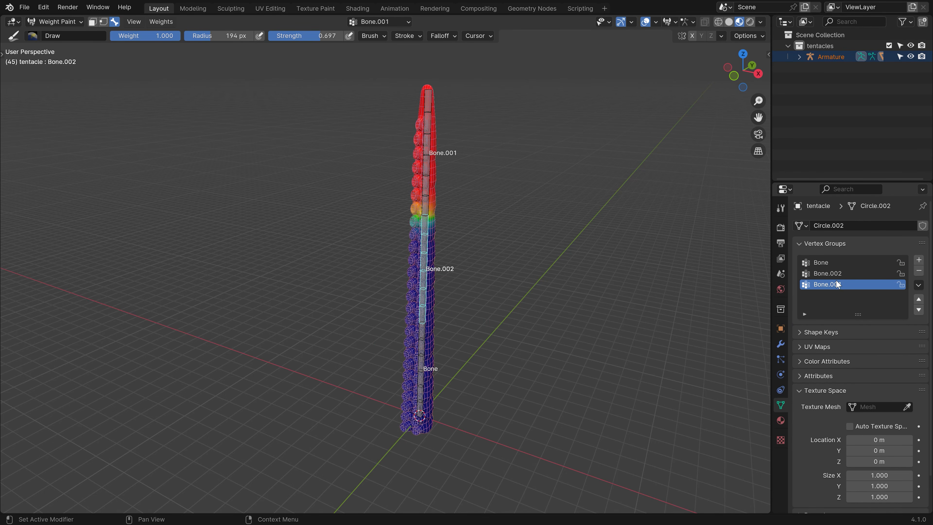
pyautogui.click(835, 273)
pyautogui.click(831, 262)
pyautogui.click(836, 275)
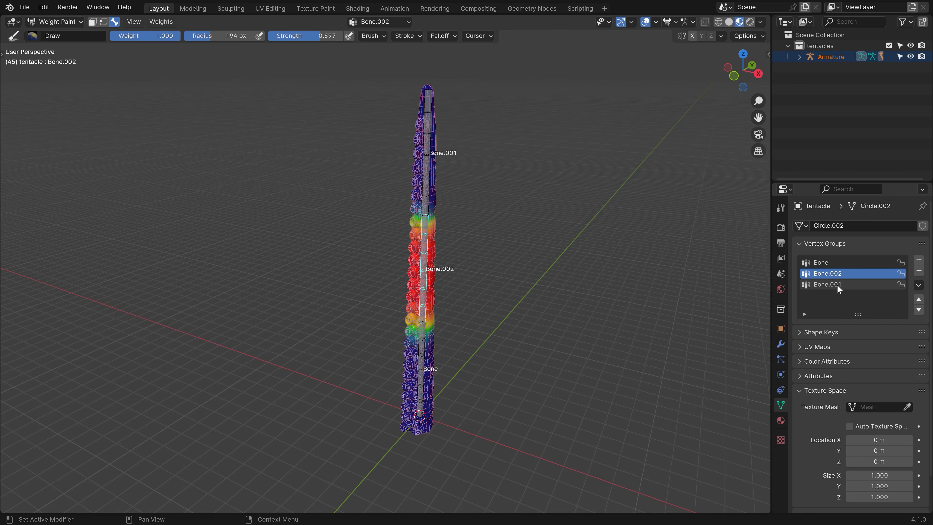
pyautogui.click(837, 284)
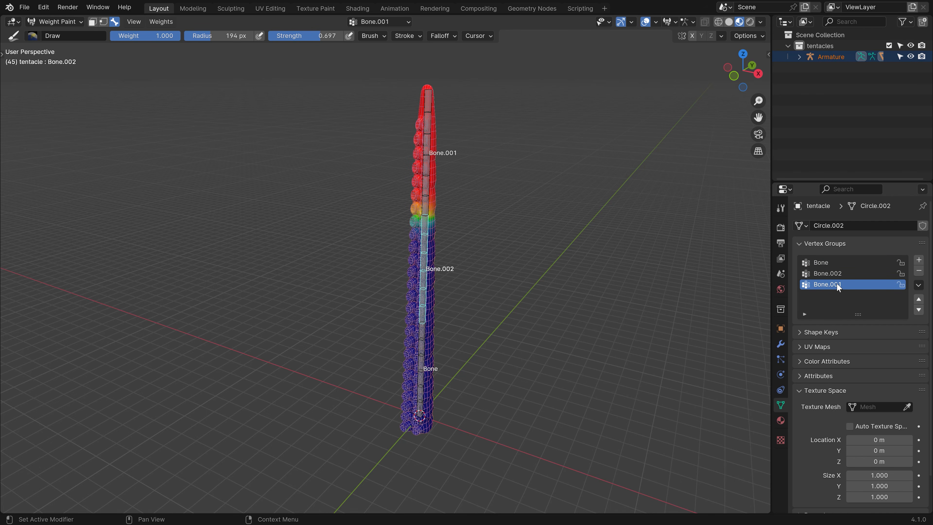
pyautogui.keyDown('alt'); pyautogui.click(436, 174); pyautogui.keyUp('alt')
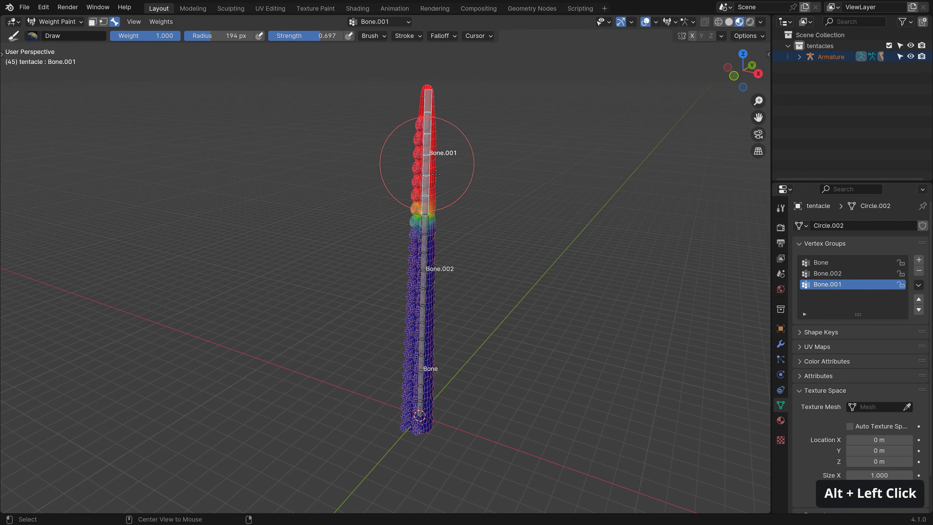
pyautogui.press('r')
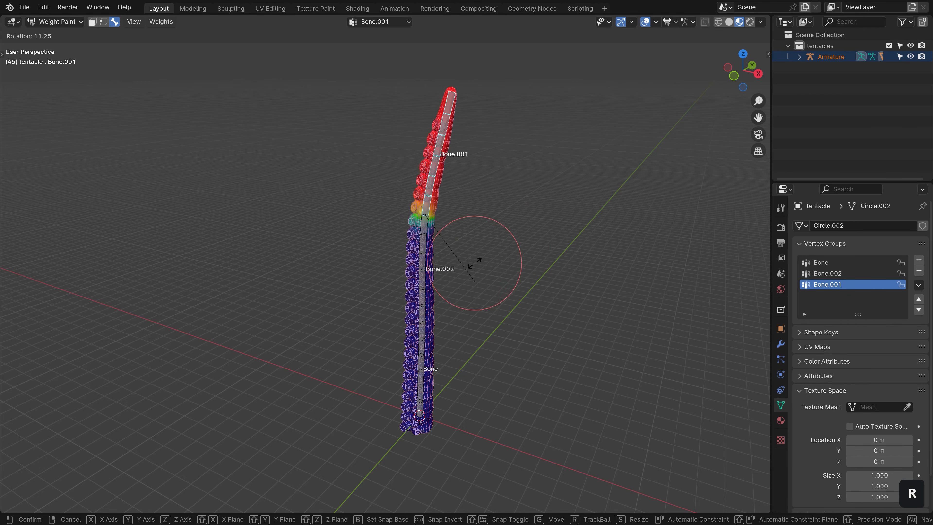
# Bend the tentacle top with Bone.001 and touch up the weights at the bend.
pyautogui.click(475, 150)
pyautogui.scroll(2, 420, 227)
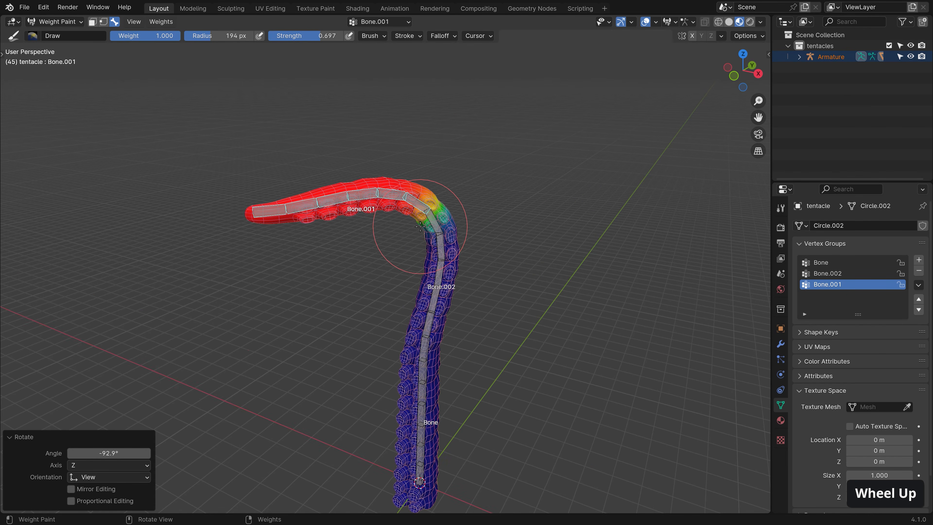
pyautogui.moveTo(420, 226); pyautogui.dragTo(129, 173, button='middle')
pyautogui.click(2, 55)
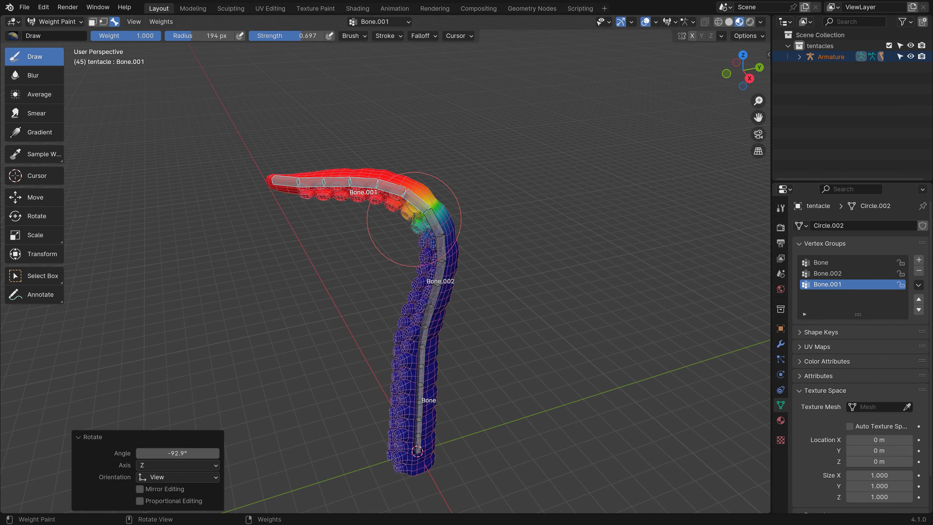
pyautogui.moveTo(414, 221); pyautogui.dragTo(422, 242)
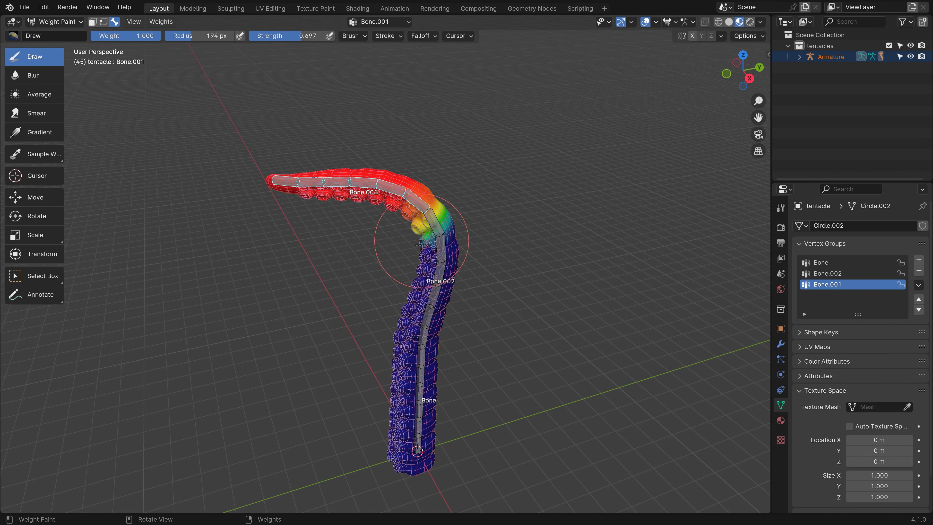
pyautogui.moveTo(417, 209)
pyautogui.keyDown('ctrl'); pyautogui.mouseDown()
pyautogui.moveTo(438, 229)
pyautogui.moveTo(438, 217)
pyautogui.mouseUp(); pyautogui.keyUp('ctrl')
# Rotate Bone.001 and then Bone.002 to test how the tentacle curls.
pyautogui.press('r')
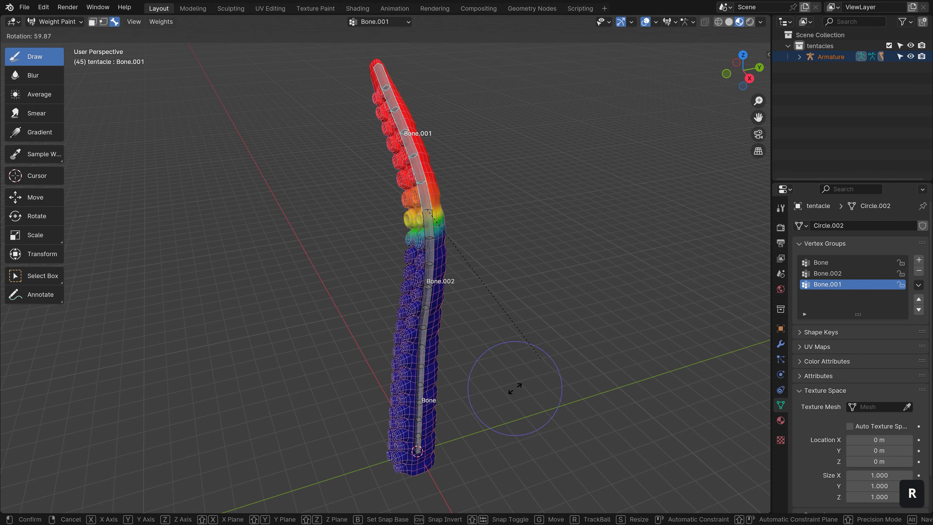
pyautogui.click(494, 159)
pyautogui.keyDown('alt'); pyautogui.click(437, 294); pyautogui.keyUp('alt')
pyautogui.press('r')
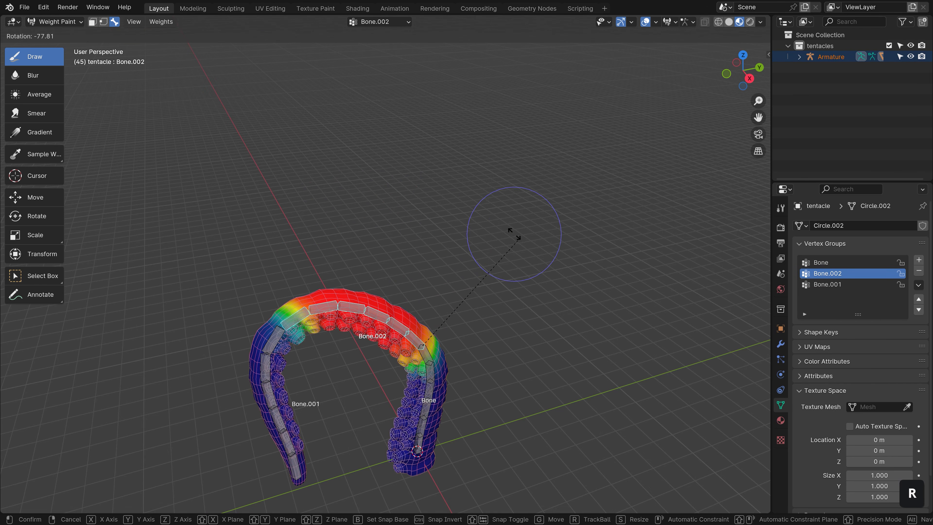
pyautogui.click(449, 139)
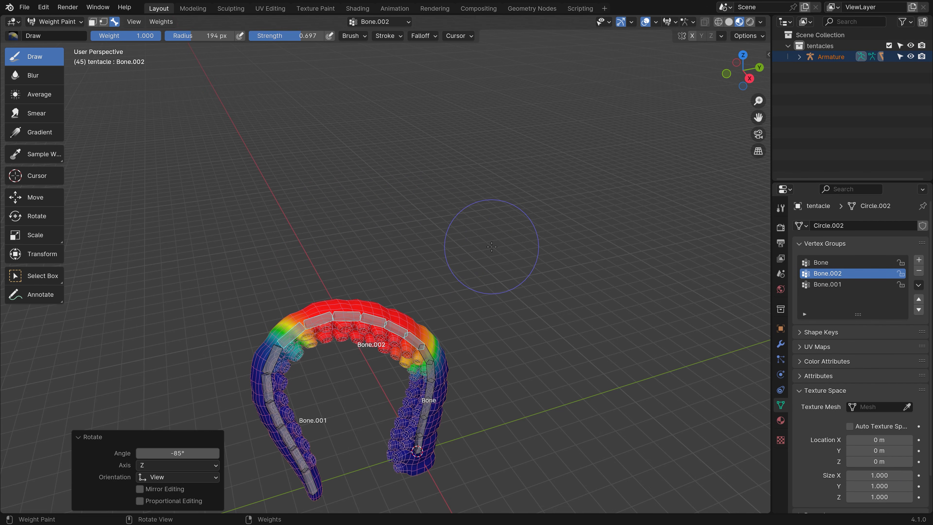
# Clear the bone rotations to straighten the tentacle and return to Object Mode.
pyautogui.hotkey('alt', 'r')
pyautogui.scroll(-1, 499, 257)
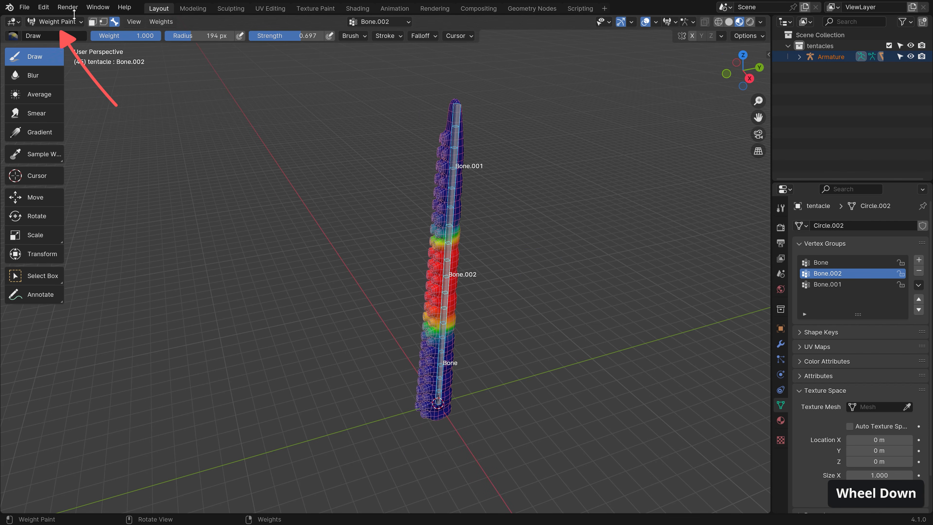
pyautogui.click(55, 21)
pyautogui.click(56, 35)
# Rename the armature's Bone.001 bone to Bone.1 in Edit Mode.
pyautogui.moveTo(421, 272); pyautogui.dragTo(454, 166, button='middle')
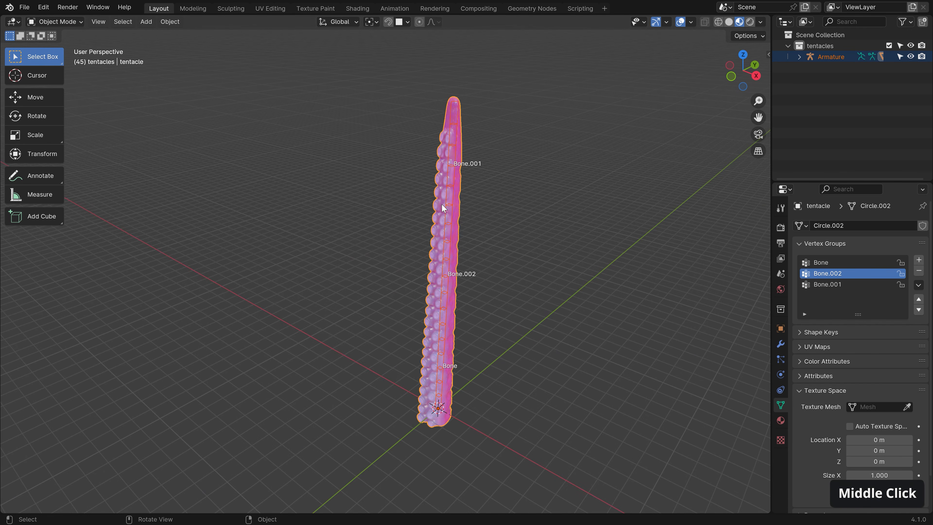
pyautogui.click(455, 167)
pyautogui.press('Tab')
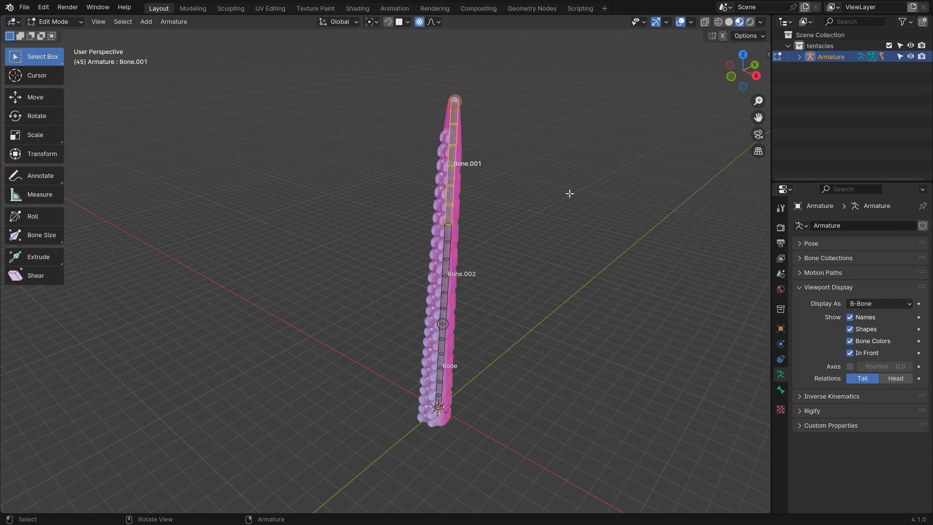
pyautogui.press('F2')
pyautogui.click(537, 193)
pyautogui.press('BackSpace')
pyautogui.press('BackSpace')
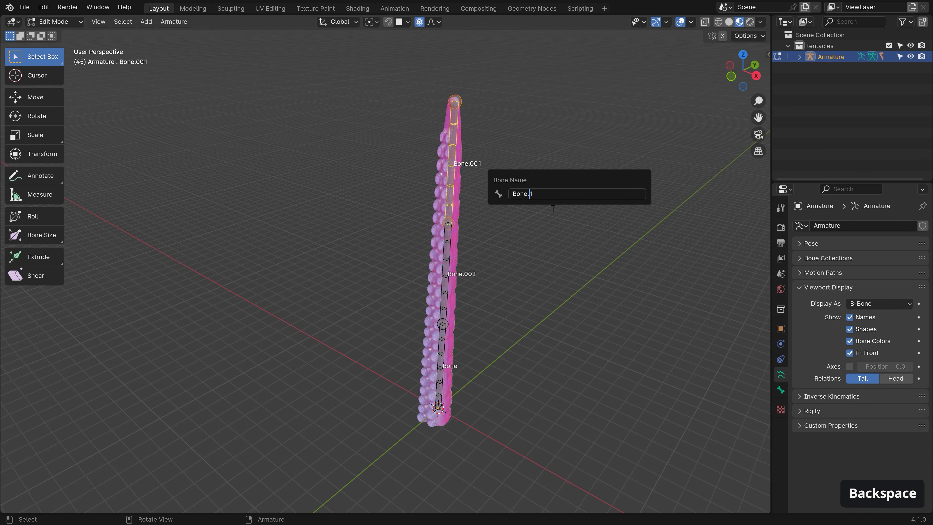
pyautogui.press('Return')
pyautogui.press('Tab')
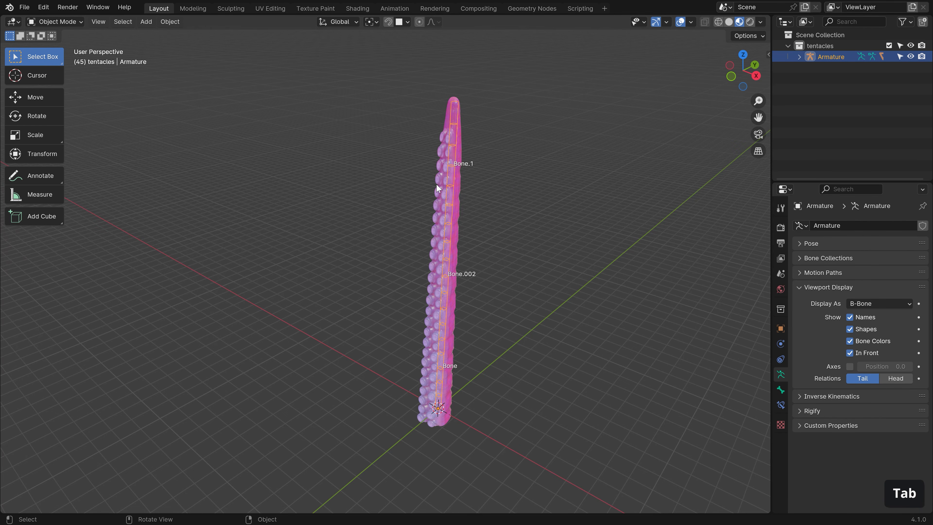
# Rename the tentacle's Bone.1 vertex group to Bone.001.
pyautogui.click(437, 187)
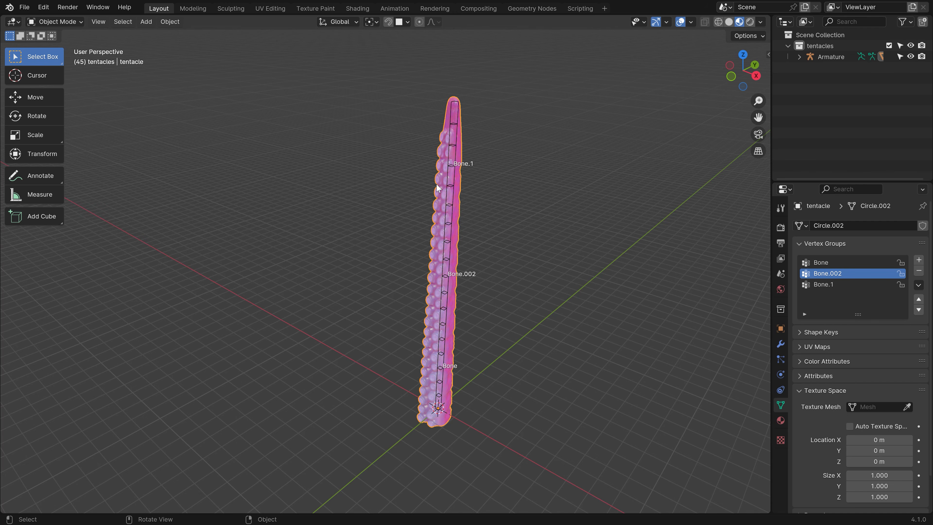
pyautogui.doubleClick(837, 285)
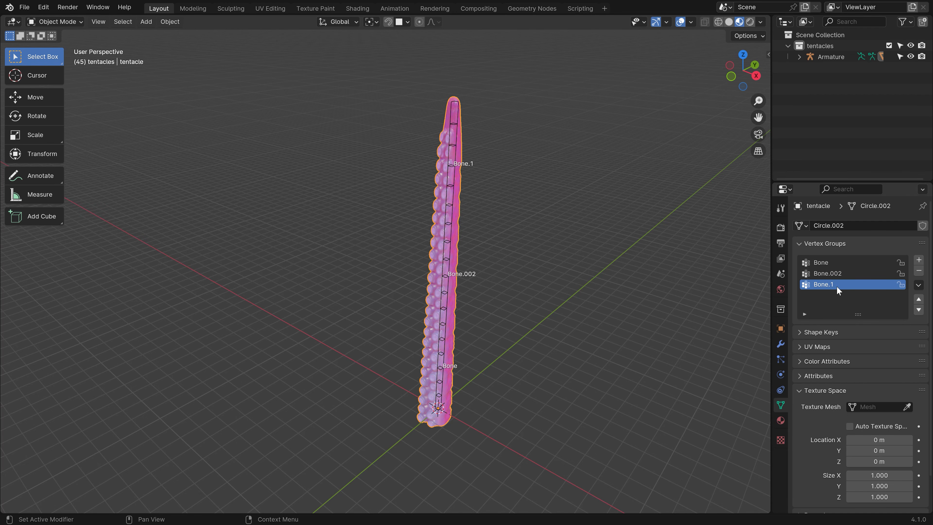
pyautogui.press('Left')
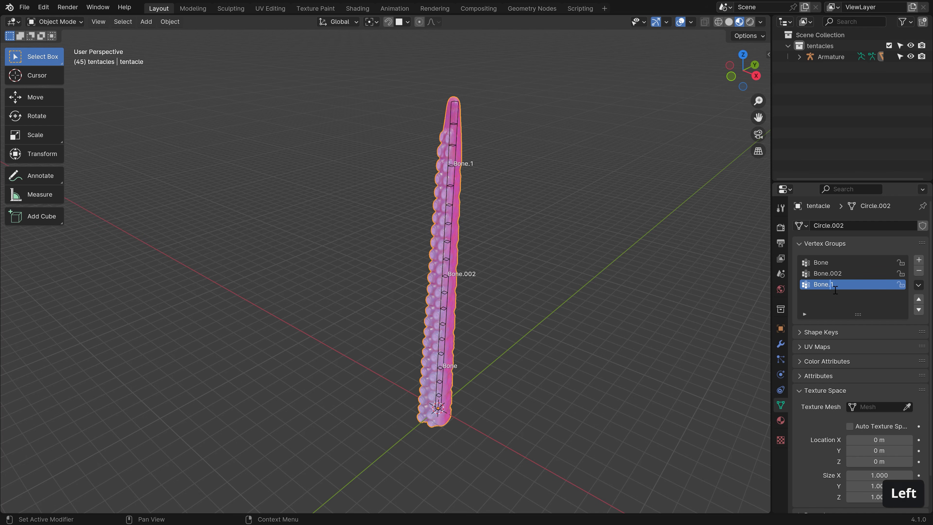
pyautogui.write('00')
pyautogui.press('Return')
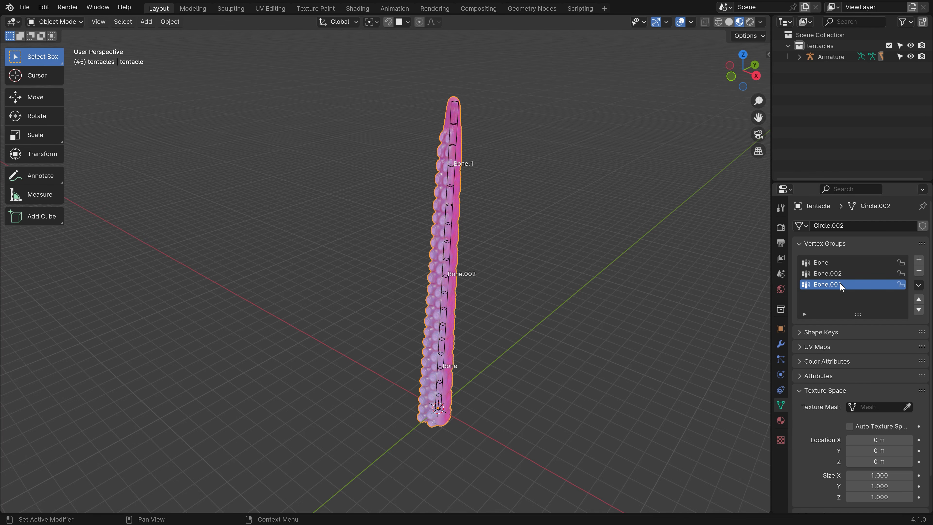
# Test-rotate Bone.1 in Pose Mode to see whether the mesh still follows.
pyautogui.click(452, 158)
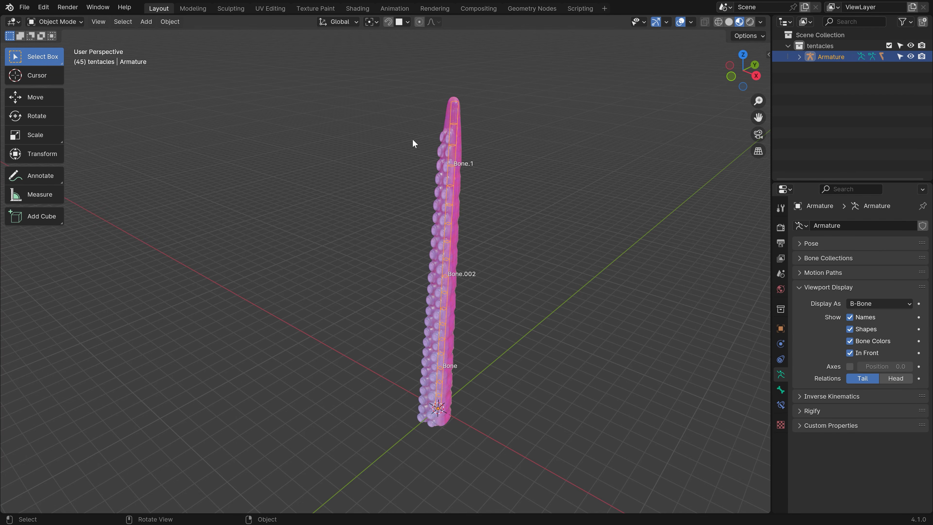
pyautogui.click(52, 23)
pyautogui.click(64, 60)
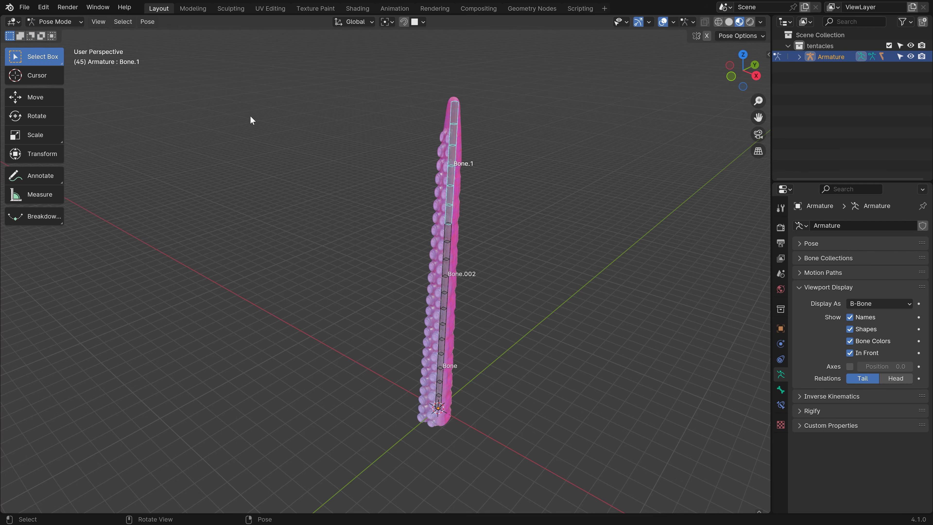
pyautogui.press('r')
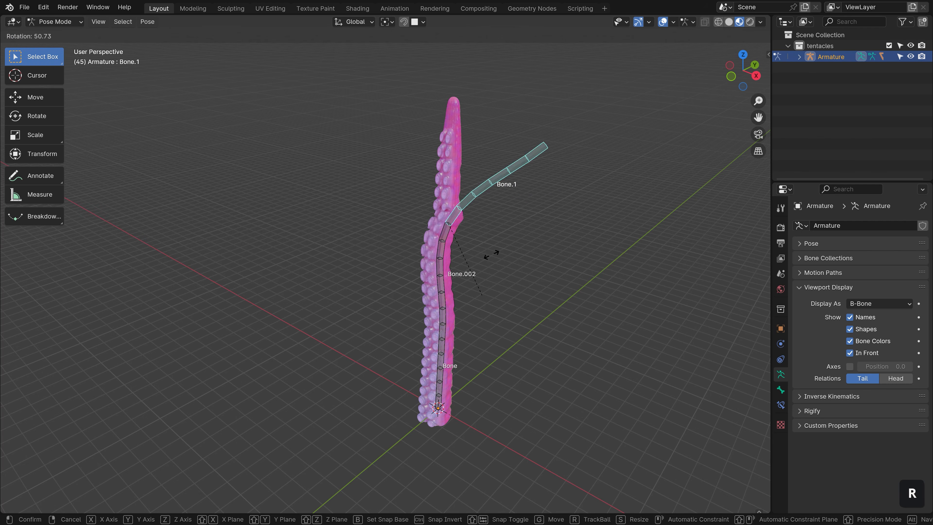
pyautogui.rightClick(508, 210)
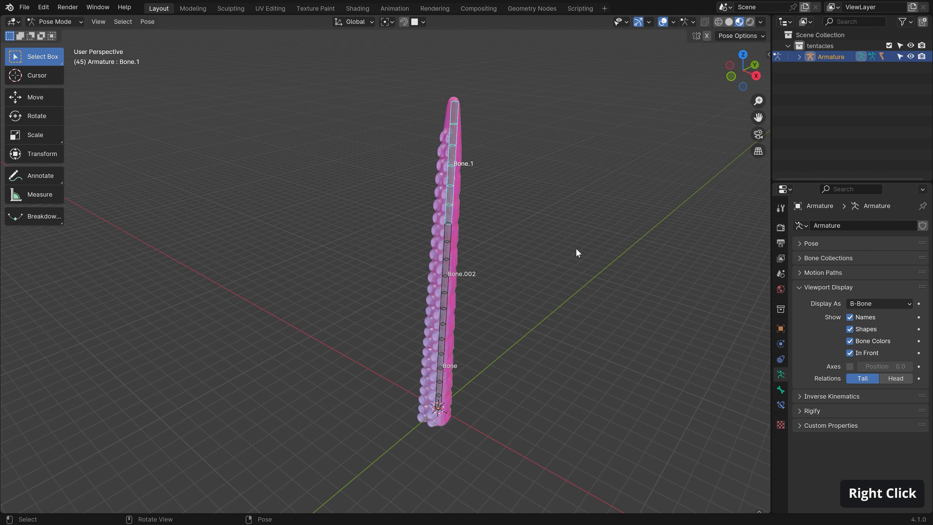
# Rename the bone back to Bone.001, test-rotate it, and return to Object Mode.
pyautogui.press('Tab')
pyautogui.press('F2')
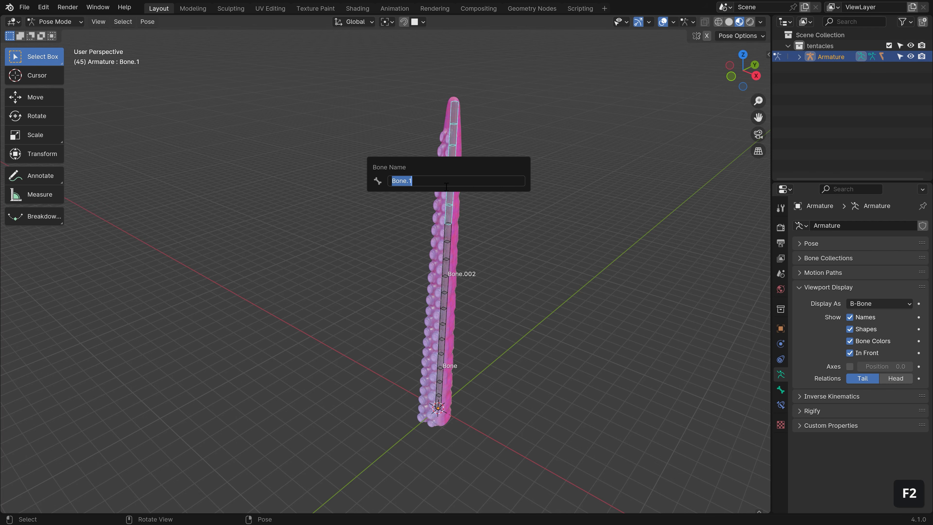
pyautogui.click(410, 181)
pyautogui.write('00')
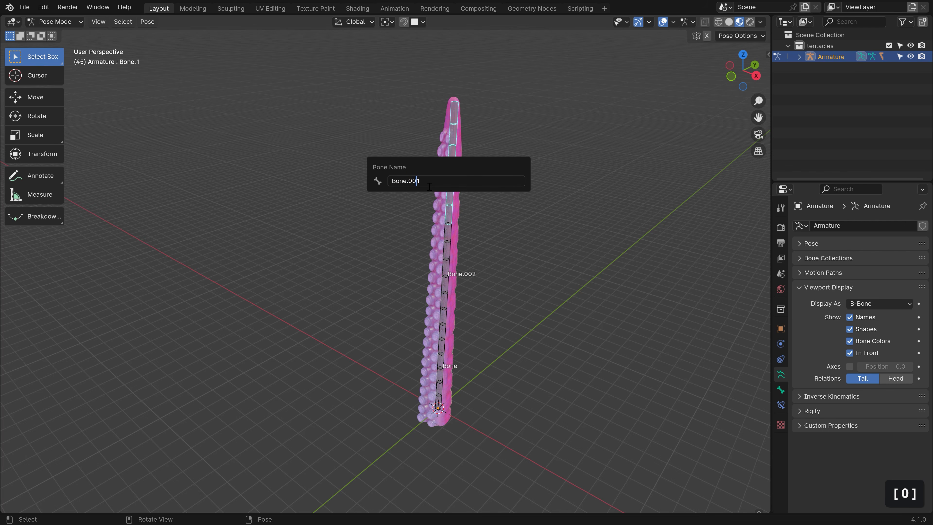
pyautogui.press('Return')
pyautogui.press('r')
pyautogui.rightClick(522, 211)
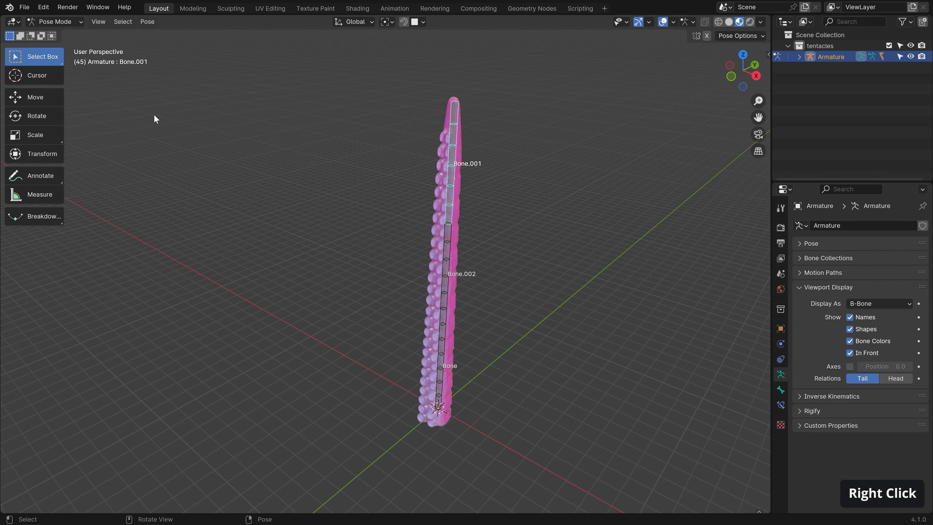
pyautogui.click(62, 22)
pyautogui.click(71, 35)
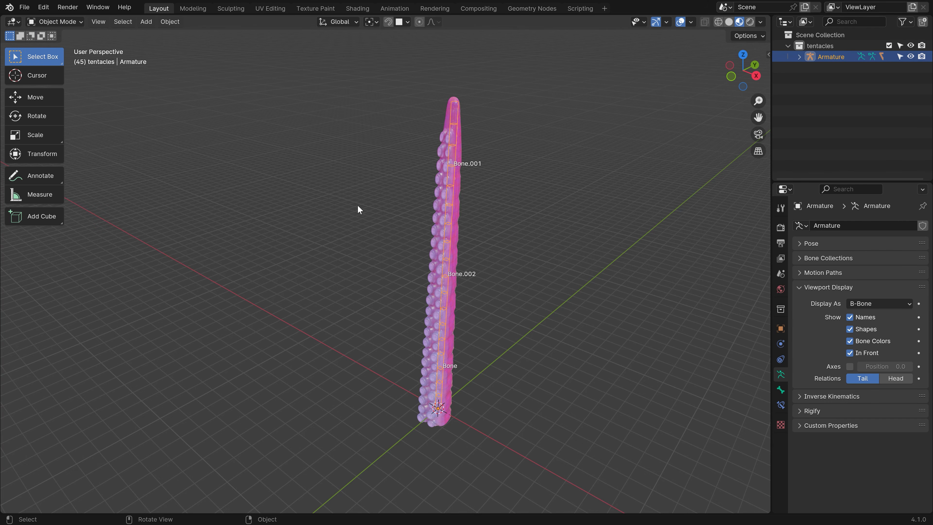
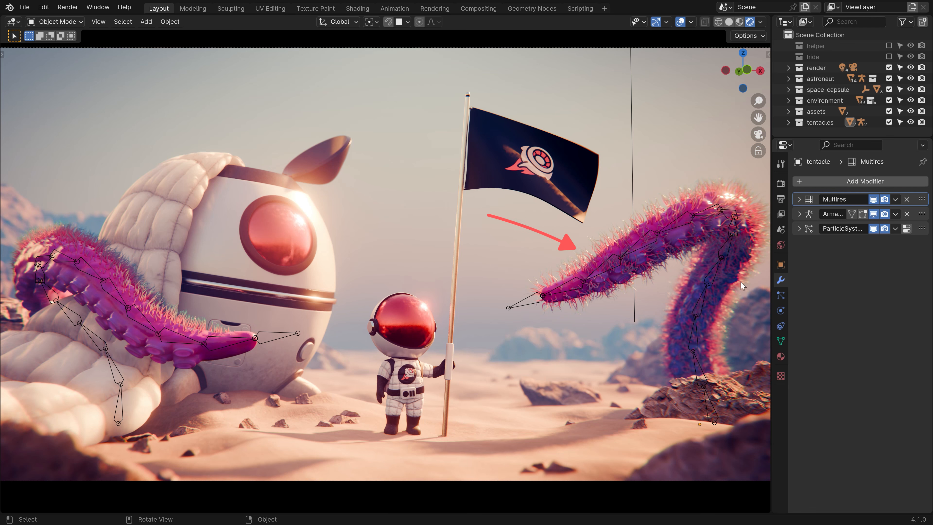
# Select the right tentacle and expand its hair particle system's Vertex Groups section.
pyautogui.click(681, 235)
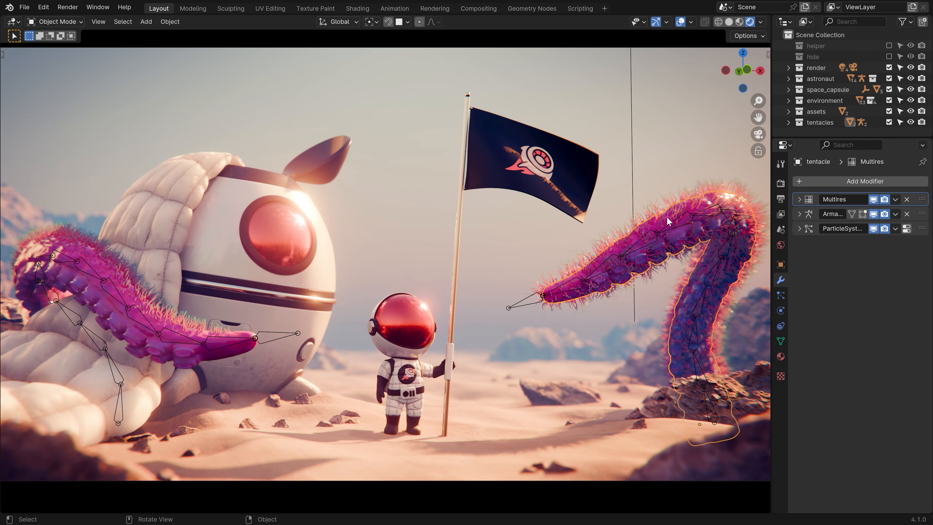
pyautogui.moveTo(667, 217); pyautogui.dragTo(650, 194, button='middle')
pyautogui.scroll(5, 562, 264)
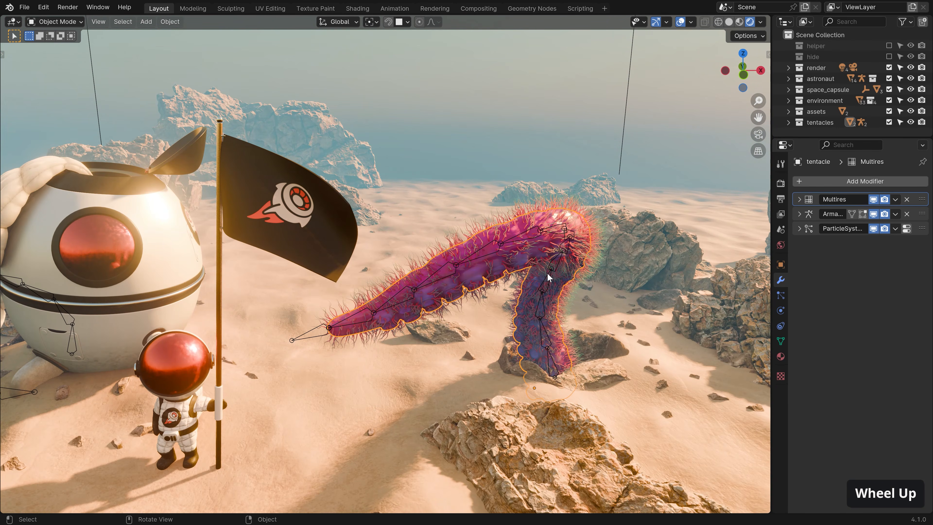
pyautogui.click(907, 228)
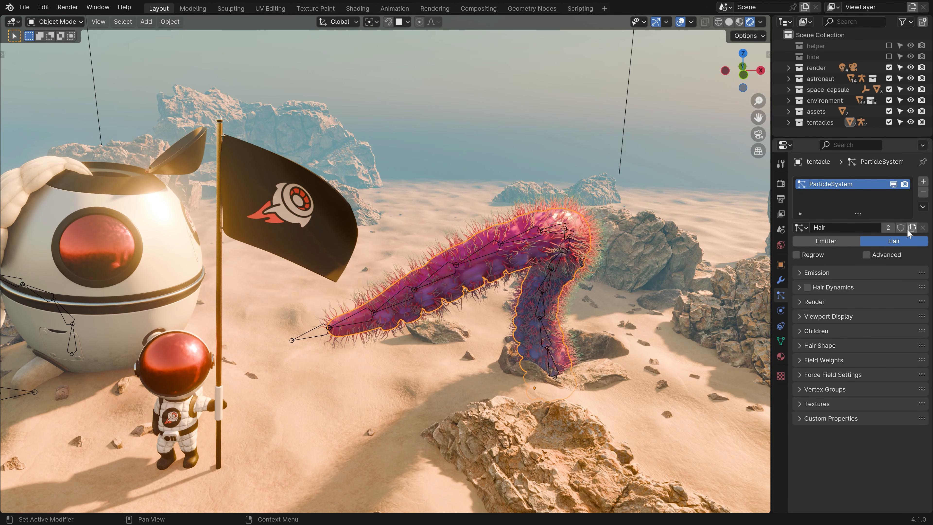
pyautogui.click(834, 389)
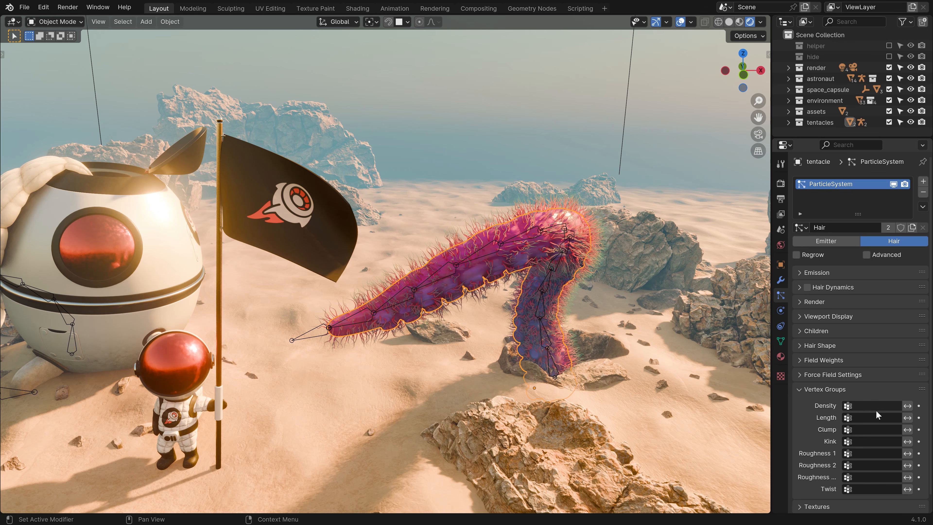
# Add a vertex group named 'Hair' to the tentacle mesh after Bone.013.
pyautogui.click(781, 342)
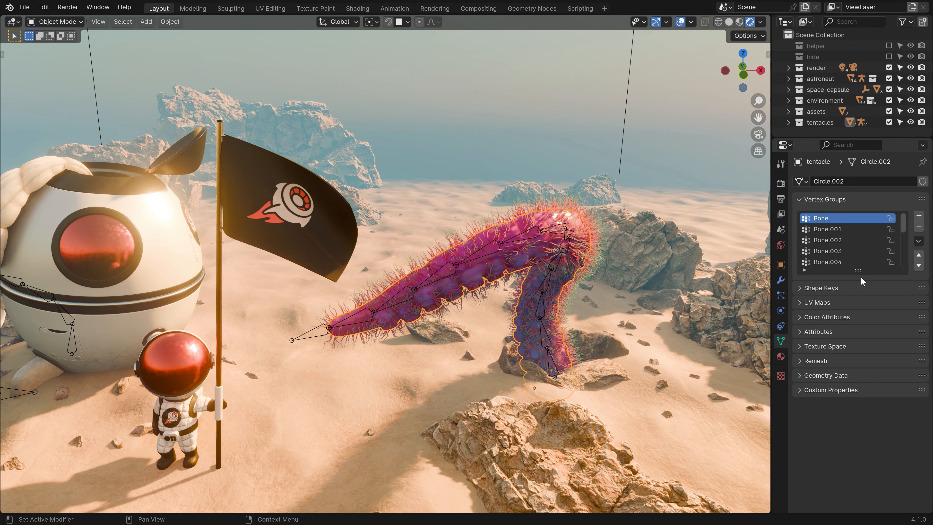
pyautogui.moveTo(861, 271); pyautogui.dragTo(860, 347)
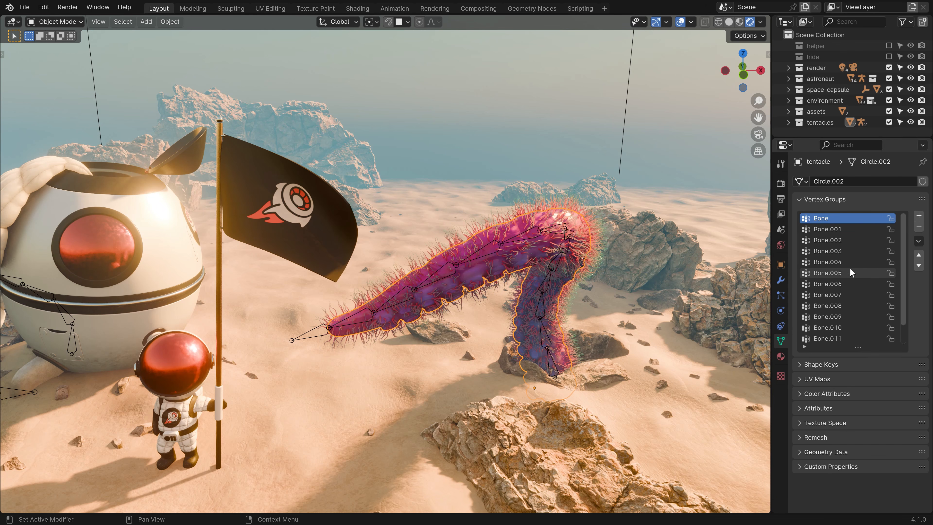
pyautogui.scroll(-1, 854, 265)
pyautogui.scroll(1, 854, 265)
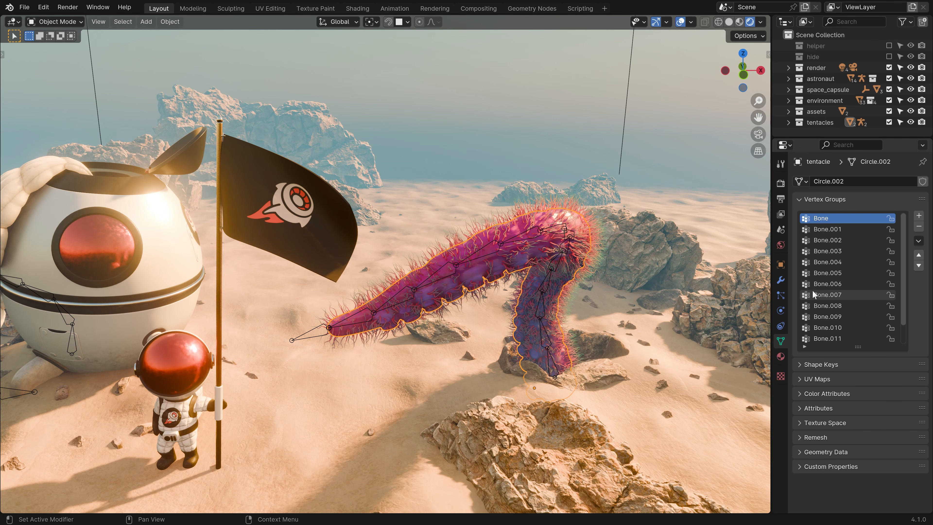
pyautogui.click(919, 216)
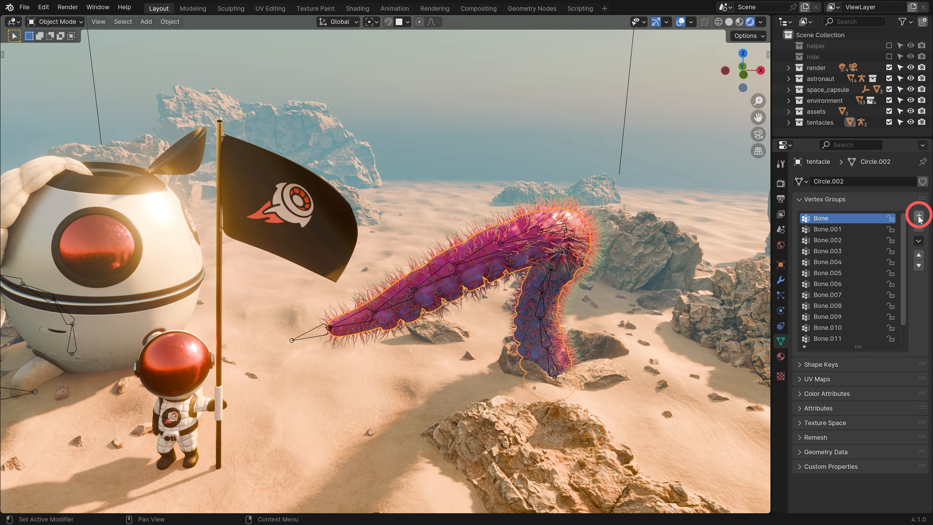
pyautogui.doubleClick(823, 338)
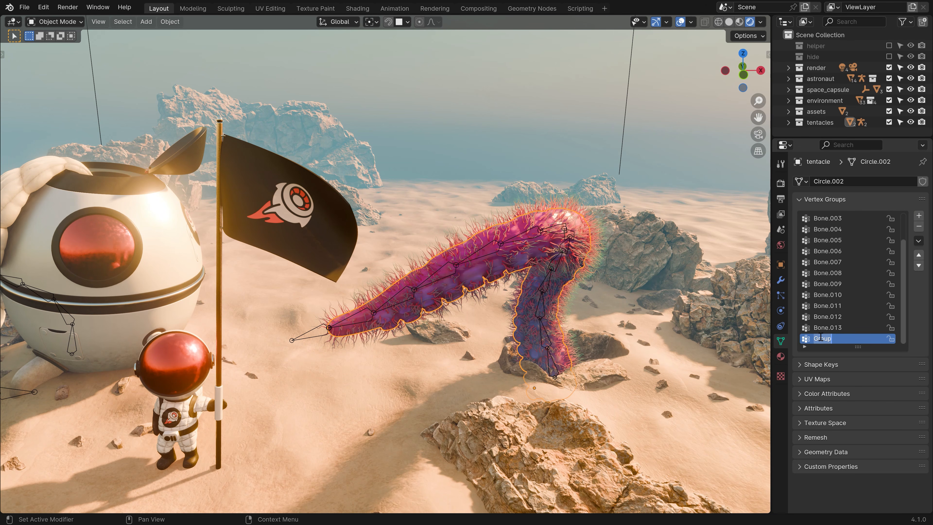
pyautogui.write('Hair')
pyautogui.press('Return')
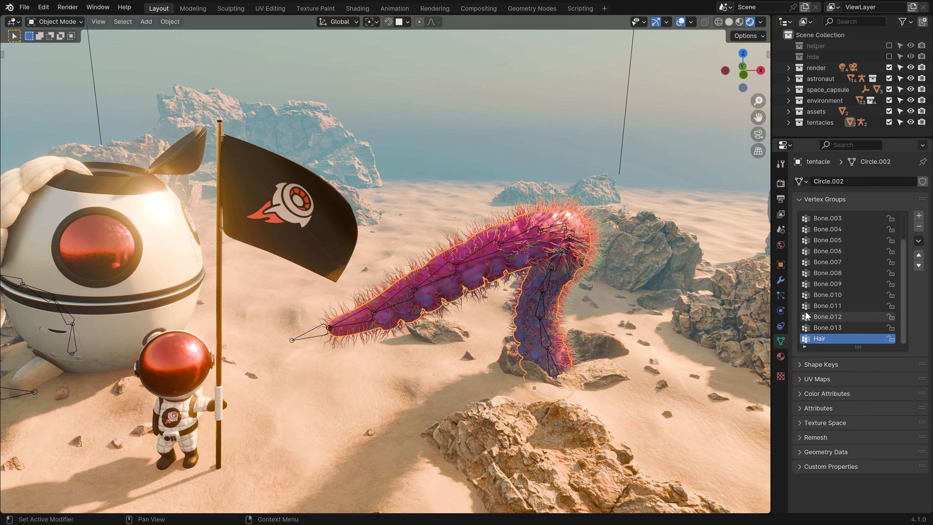
pyautogui.click(781, 296)
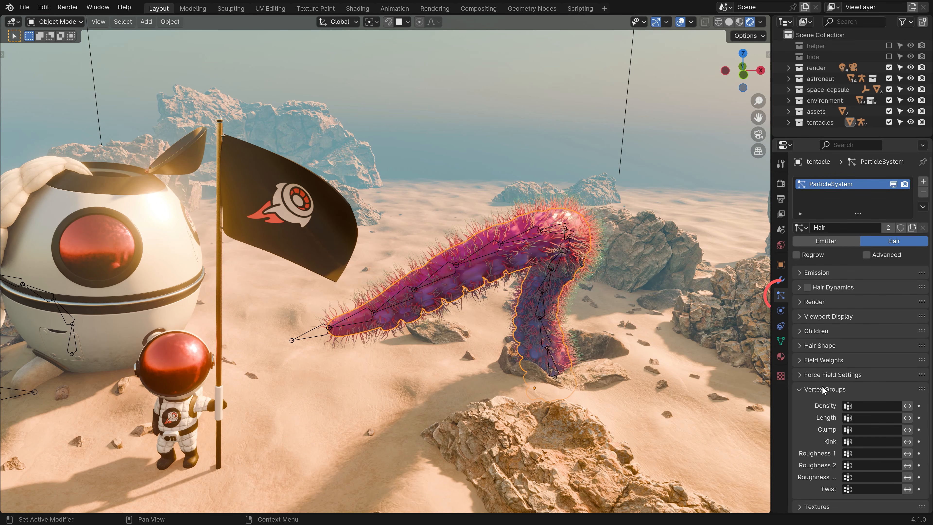
# Assign the Hair vertex group to both the hair Density and Length fields.
pyautogui.click(866, 406)
pyautogui.write('ha')
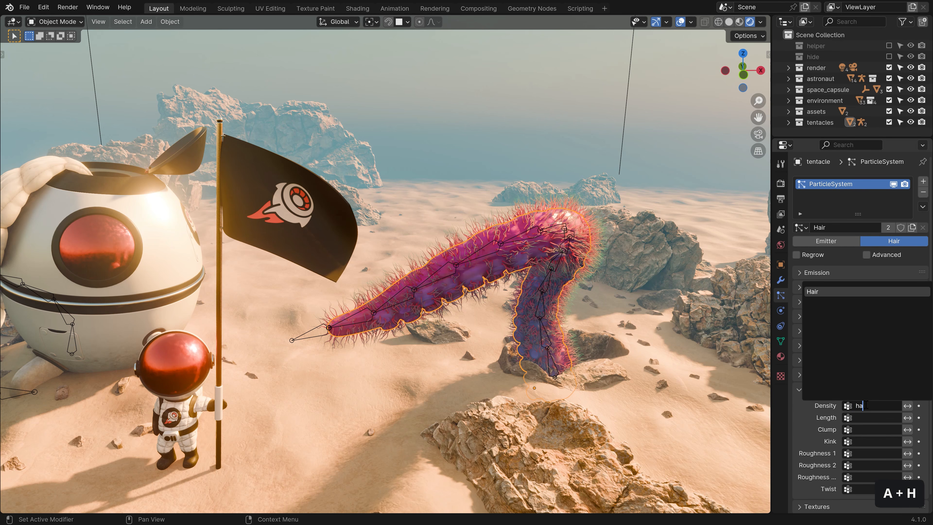
pyautogui.click(832, 288)
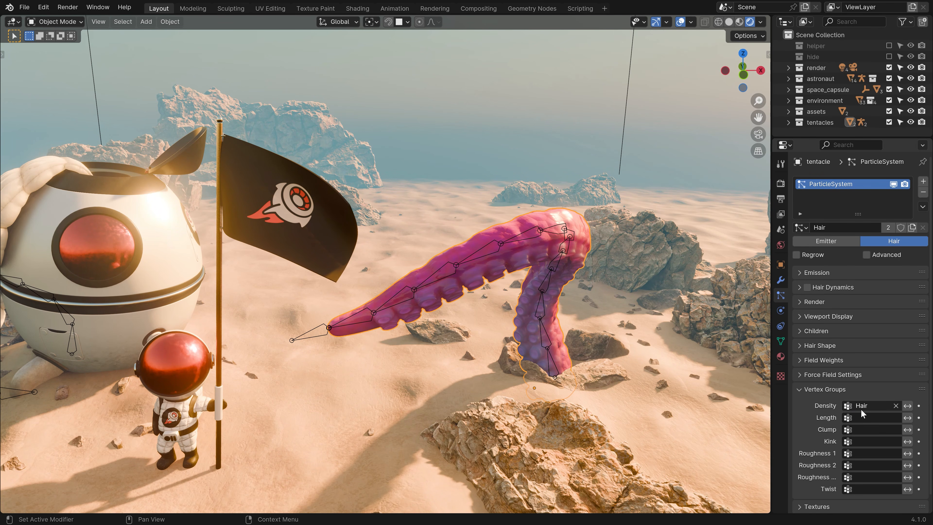
pyautogui.click(862, 417)
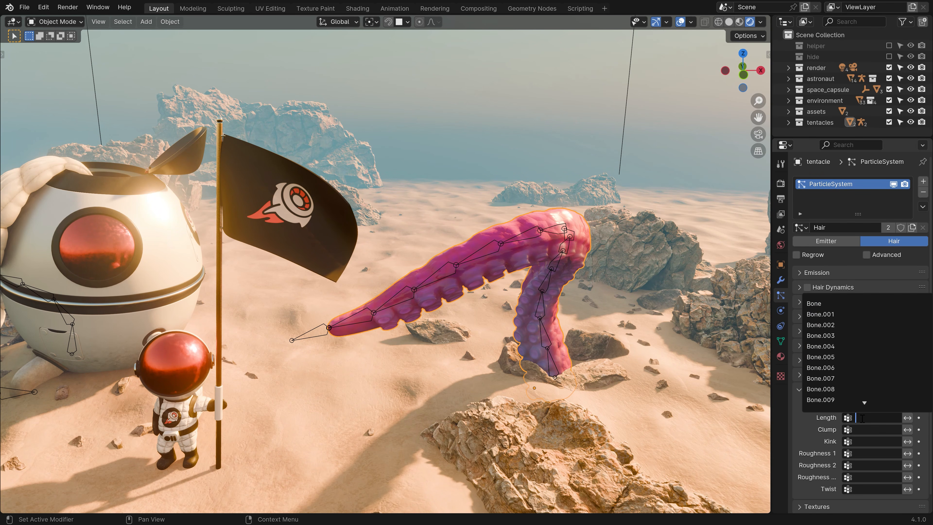
pyautogui.write('ha')
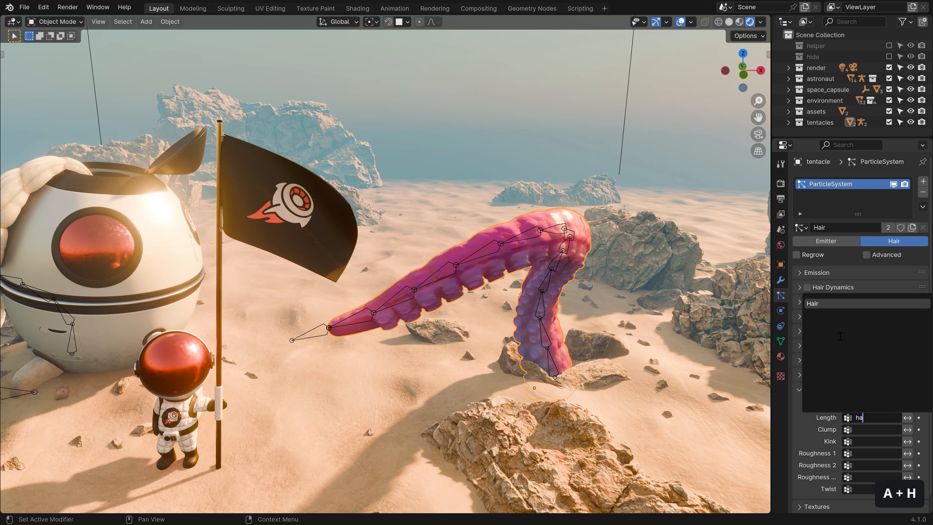
pyautogui.click(832, 304)
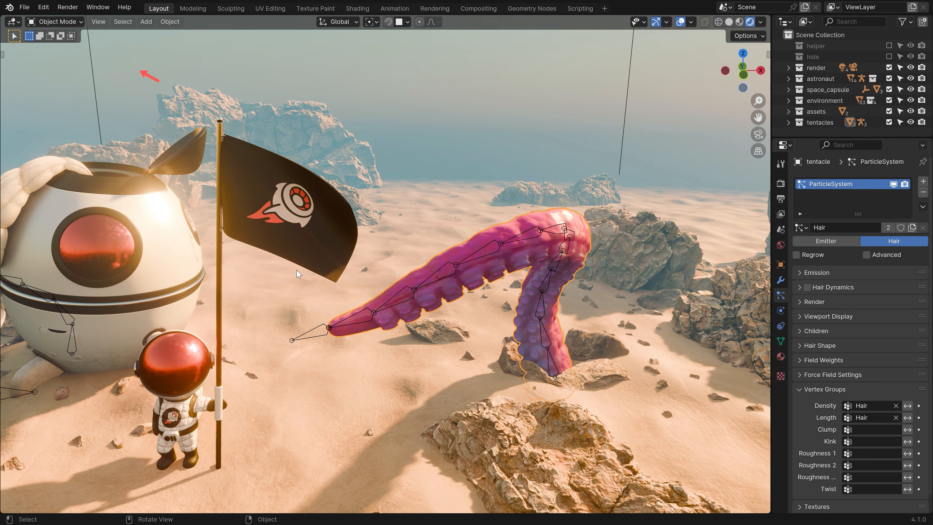
# Switch to Weight Paint and paint Hair weight along the tentacle, subtracting to thin the band.
pyautogui.click(66, 22)
pyautogui.click(61, 82)
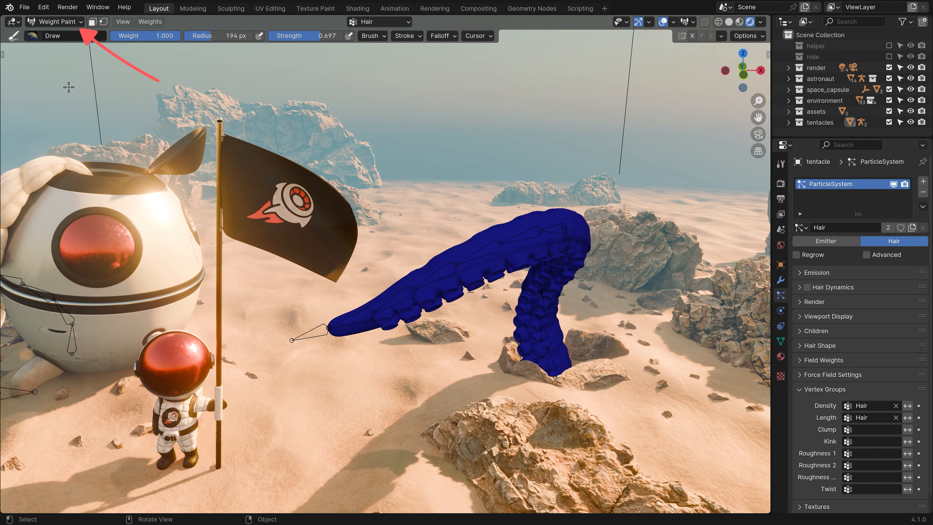
pyautogui.moveTo(382, 221); pyautogui.dragTo(384, 198, button='middle')
pyautogui.scroll(5, 383, 198)
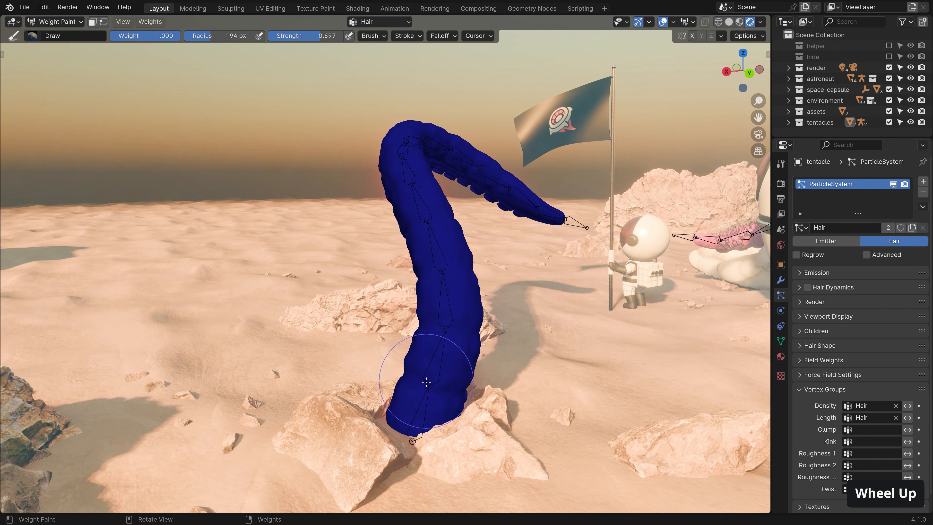
pyautogui.moveTo(427, 386)
pyautogui.mouseDown()
pyautogui.moveTo(439, 316)
pyautogui.moveTo(401, 121)
pyautogui.moveTo(396, 196)
pyautogui.mouseUp()
pyautogui.moveTo(396, 197); pyautogui.dragTo(434, 349, button='middle')
pyautogui.moveTo(450, 316)
pyautogui.mouseDown()
pyautogui.moveTo(448, 324)
pyautogui.moveTo(451, 262)
pyautogui.moveTo(463, 316)
pyautogui.moveTo(449, 281)
pyautogui.moveTo(459, 254)
pyautogui.mouseUp()
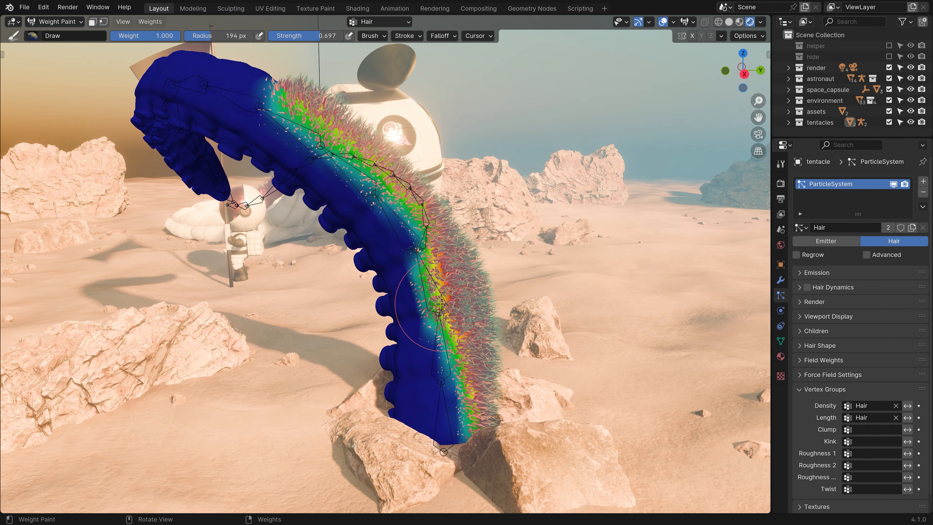
pyautogui.moveTo(433, 287)
pyautogui.keyDown('ctrl'); pyautogui.mouseDown()
pyautogui.moveTo(415, 274)
pyautogui.moveTo(421, 297)
pyautogui.moveTo(412, 257)
pyautogui.moveTo(424, 254)
pyautogui.moveTo(433, 366)
pyautogui.moveTo(420, 323)
pyautogui.mouseUp(); pyautogui.keyUp('ctrl')
# Lower the weight overlay opacity, then remove hair on the tentacle's left and repaint its inner side.
pyautogui.moveTo(420, 324); pyautogui.dragTo(389, 280, button='middle')
pyautogui.keyDown('shift'); pyautogui.moveTo(331, 177); pyautogui.dragTo(373, 213, button='middle'); pyautogui.keyUp('shift')
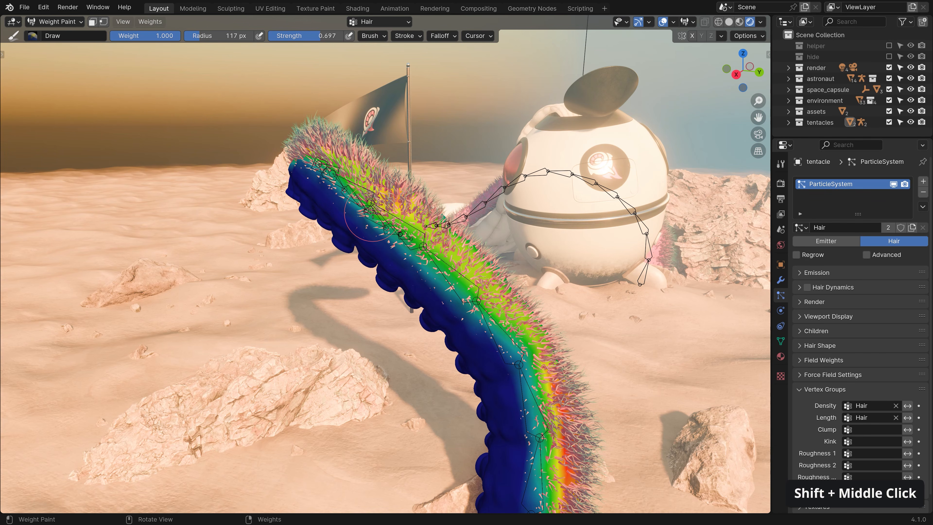
pyautogui.click(693, 21)
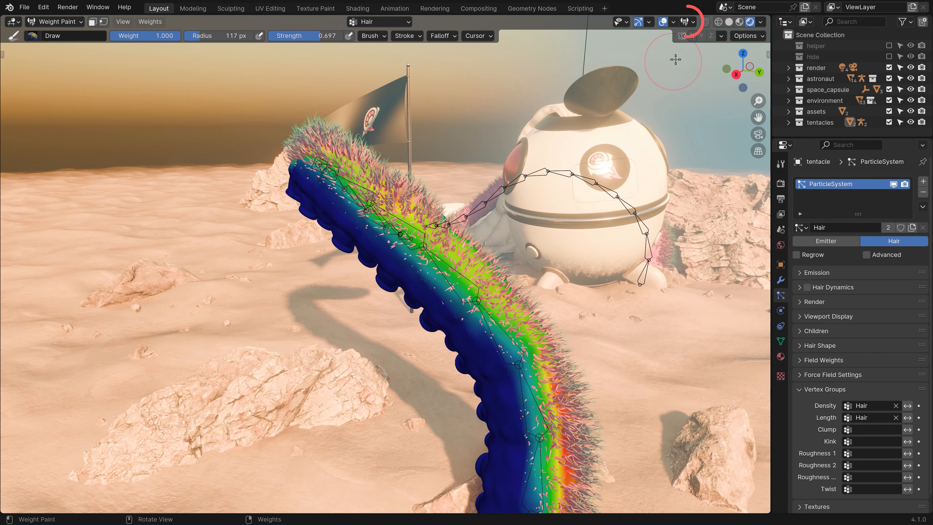
pyautogui.moveTo(687, 56); pyautogui.dragTo(622, 57)
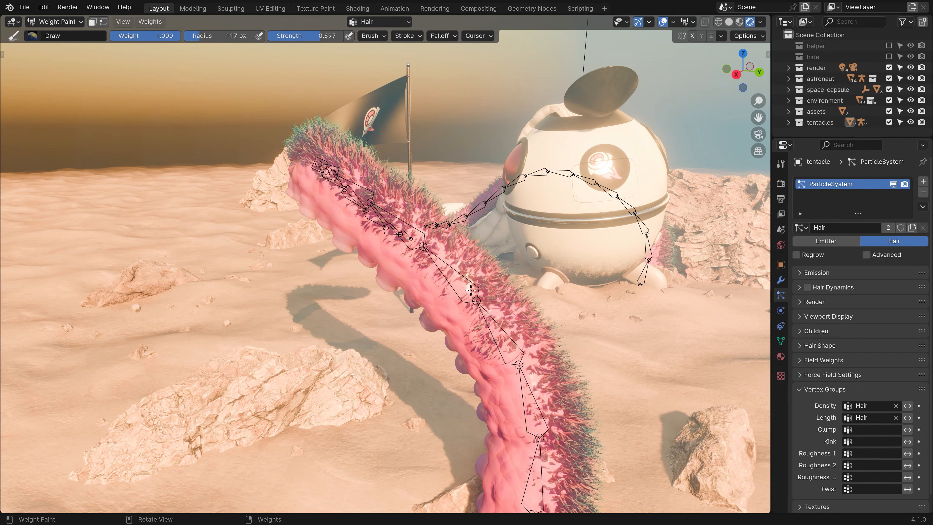
pyautogui.keyDown('shift'); pyautogui.moveTo(467, 309); pyautogui.dragTo(460, 258, button='middle'); pyautogui.keyUp('shift')
pyautogui.moveTo(401, 180)
pyautogui.keyDown('ctrl'); pyautogui.mouseDown()
pyautogui.moveTo(459, 257)
pyautogui.moveTo(484, 309)
pyautogui.moveTo(461, 236)
pyautogui.mouseUp(); pyautogui.keyUp('ctrl')
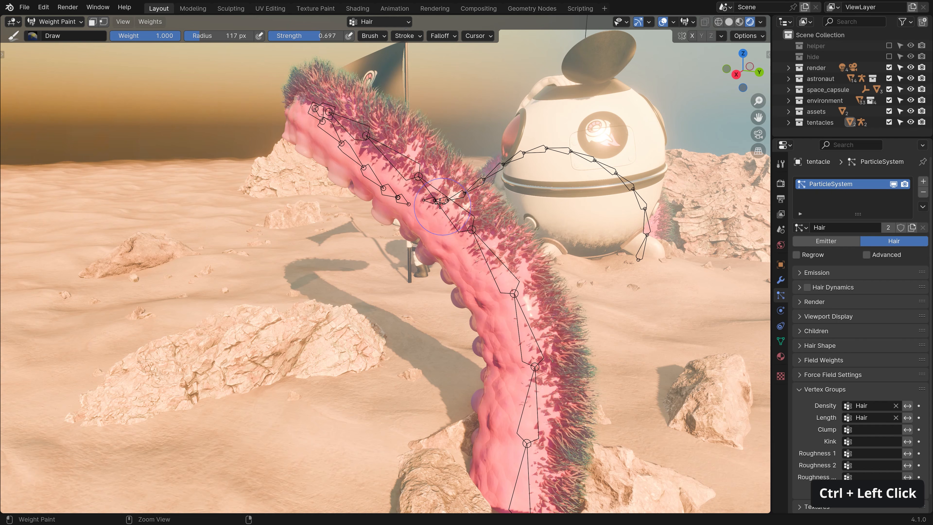
pyautogui.moveTo(461, 236); pyautogui.dragTo(573, 441, button='middle')
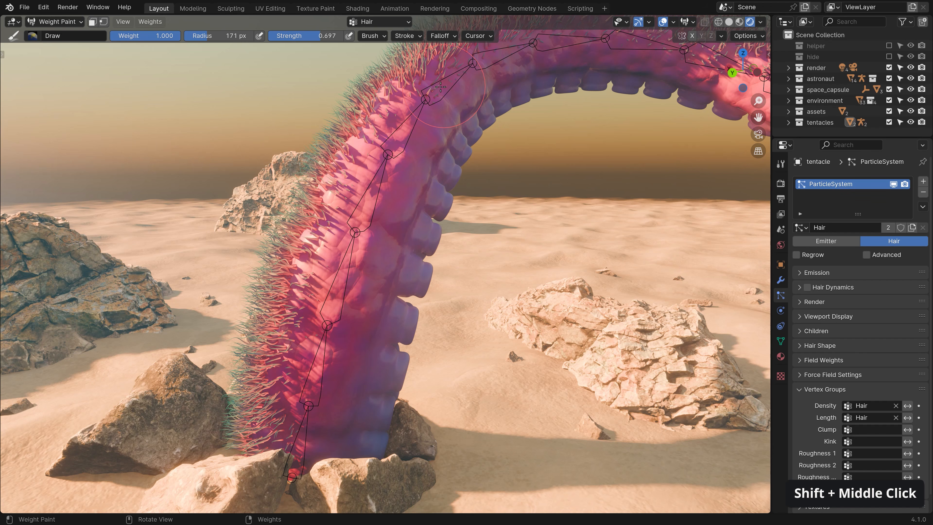
pyautogui.keyDown('shift'); pyautogui.moveTo(375, 195); pyautogui.dragTo(363, 179, button='middle'); pyautogui.keyUp('shift')
pyautogui.moveTo(364, 179)
pyautogui.mouseDown()
pyautogui.moveTo(313, 368)
pyautogui.moveTo(375, 162)
pyautogui.moveTo(342, 230)
pyautogui.mouseUp()
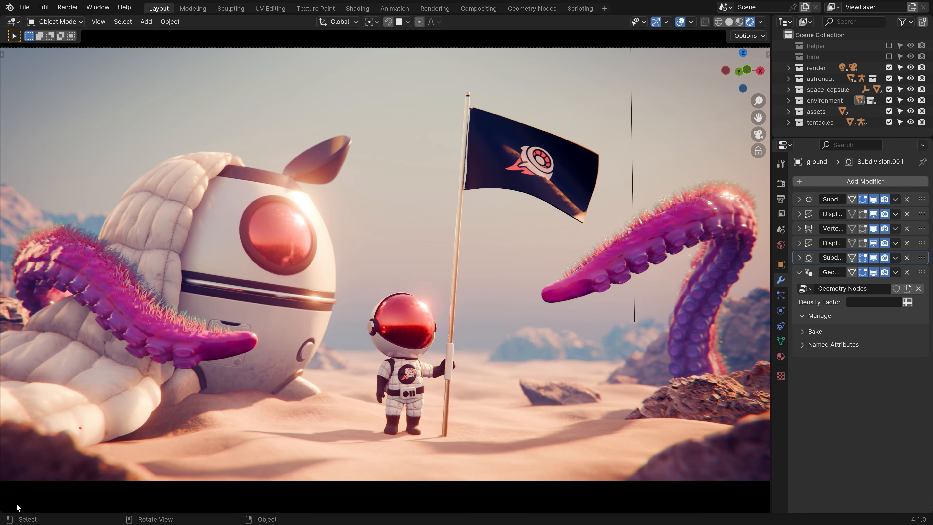
# Split the viewport into a Geometry Node editor showing the ground's node tree, maximized with Ctrl+Space.
pyautogui.moveTo(3, 509); pyautogui.dragTo(22, 265)
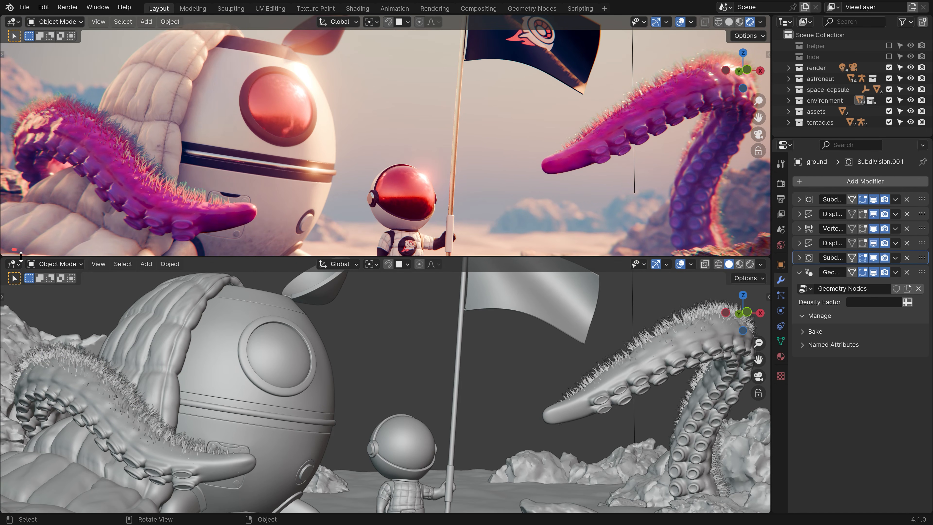
pyautogui.click(13, 264)
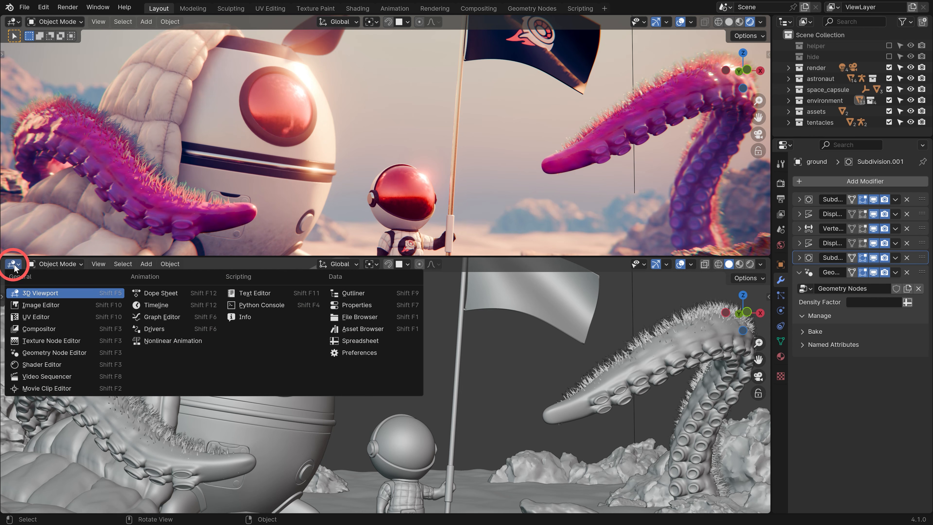
pyautogui.click(48, 353)
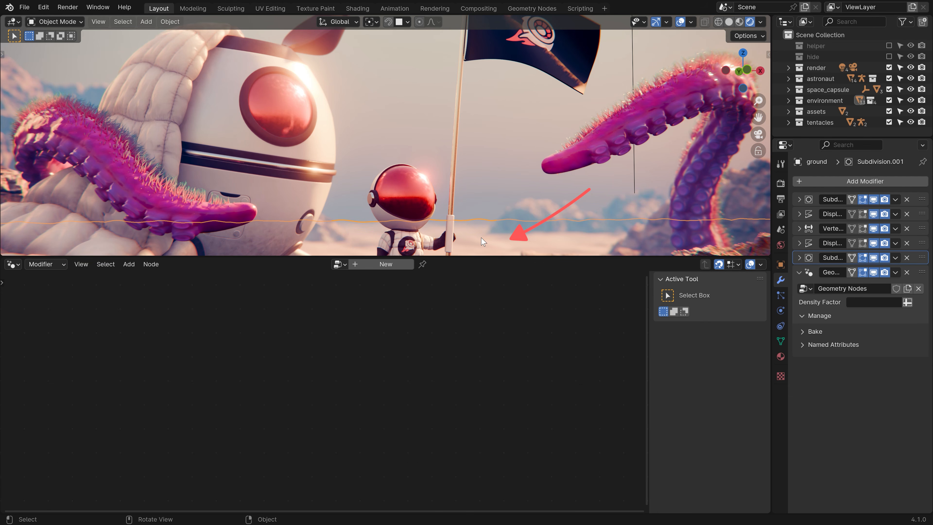
pyautogui.click(878, 287)
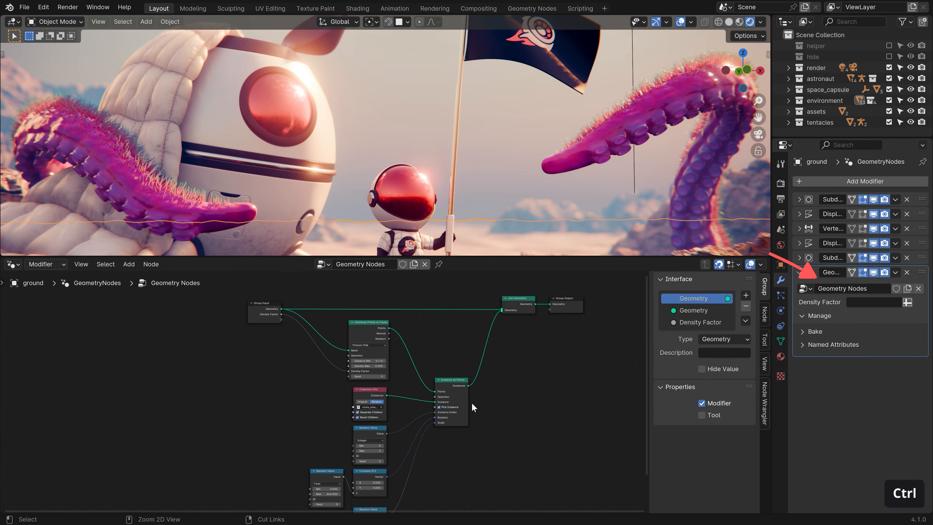
pyautogui.hotkey('ctrl', 'space')
pyautogui.scroll(1, 612, 319)
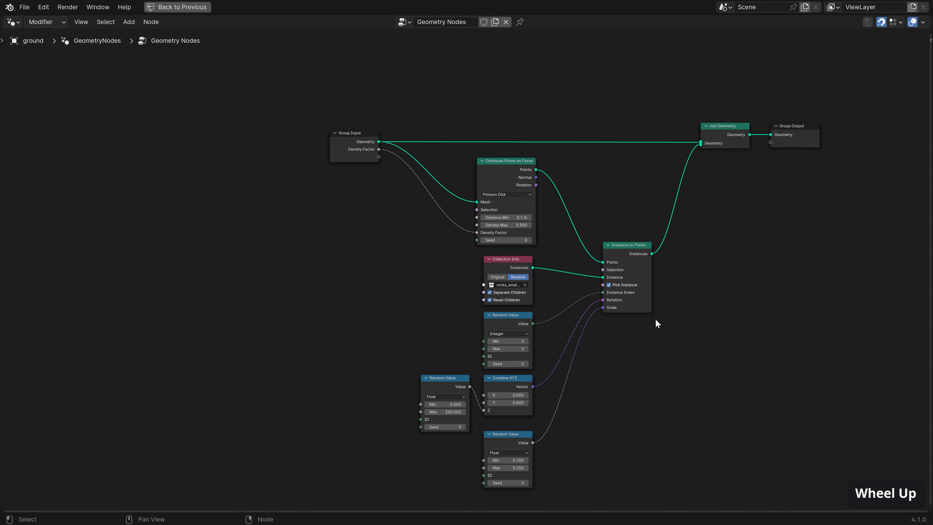
pyautogui.moveTo(655, 319); pyautogui.dragTo(584, 304, button='middle')
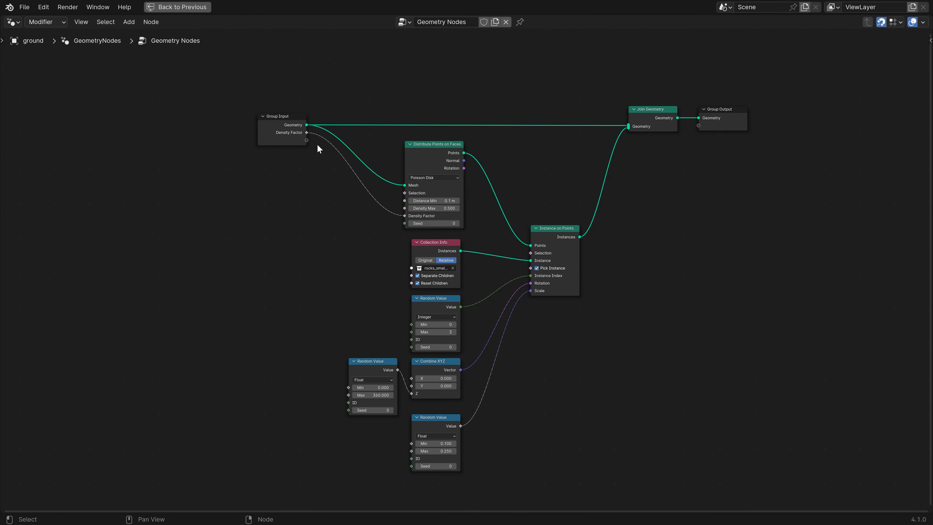
# Restore the normal layout and switch Density Factor to an attribute input.
pyautogui.hotkey('ctrl', 'space')
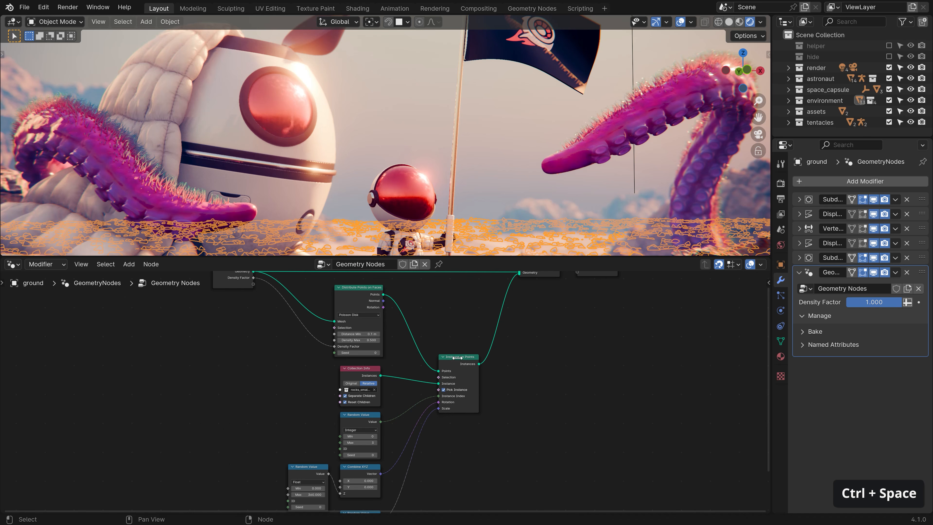
pyautogui.click(908, 303)
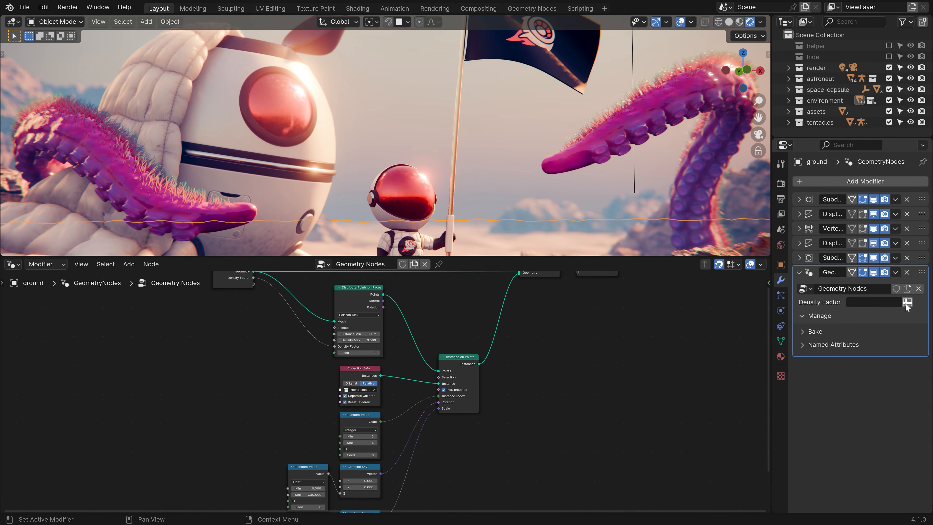
pyautogui.moveTo(493, 257); pyautogui.dragTo(494, 381)
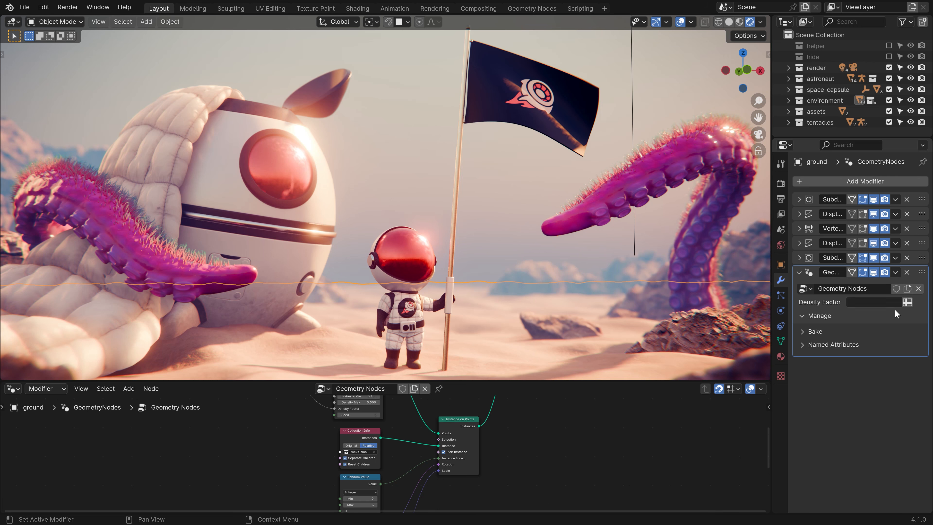
# Add a new vertex group named 'Scatter' to the ground mesh.
pyautogui.click(779, 344)
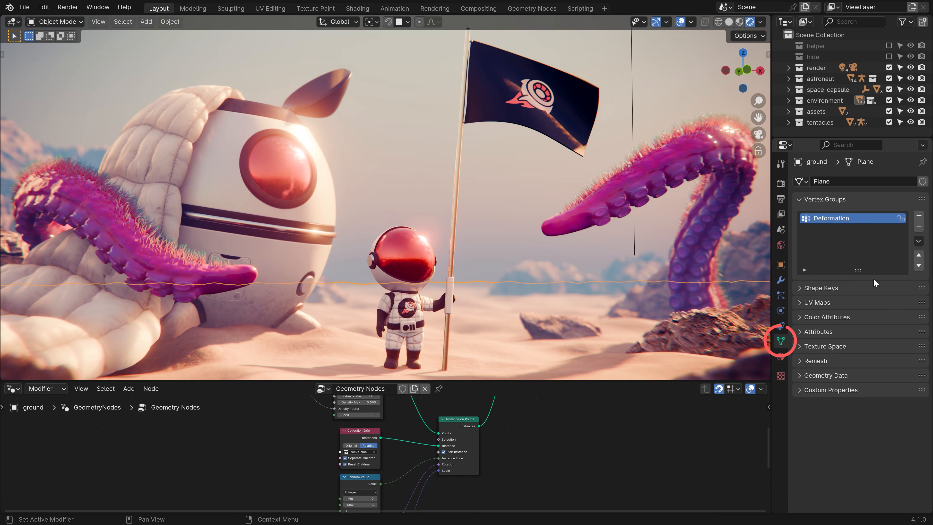
pyautogui.click(919, 215)
pyautogui.doubleClick(820, 229)
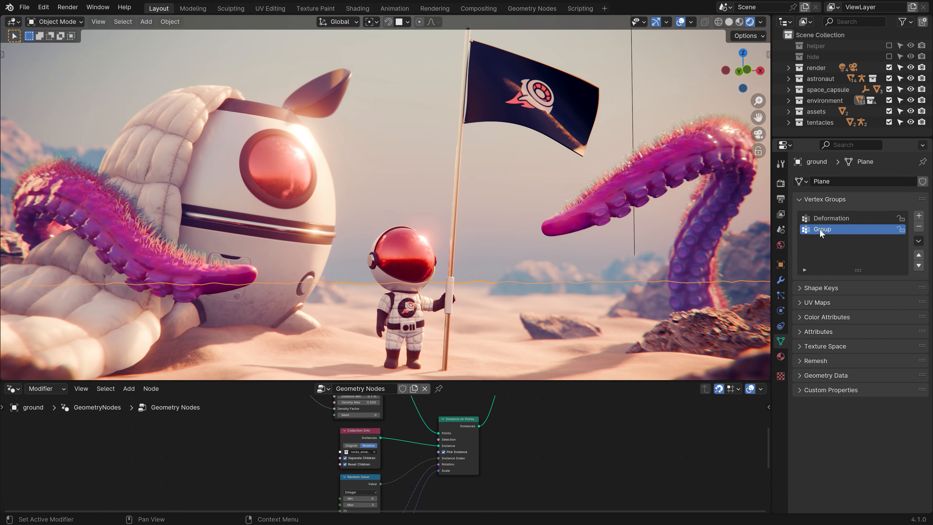
pyautogui.write('Scatter')
pyautogui.press('Return')
pyautogui.moveTo(478, 221)
pyautogui.mouseDown(button='middle')
pyautogui.moveTo(460, 228)
pyautogui.moveTo(435, 263)
pyautogui.mouseUp(button='middle')
# Put the ground in Weight Paint mode with weight overlay opacity at 0, showing its modifiers.
pyautogui.click(56, 22)
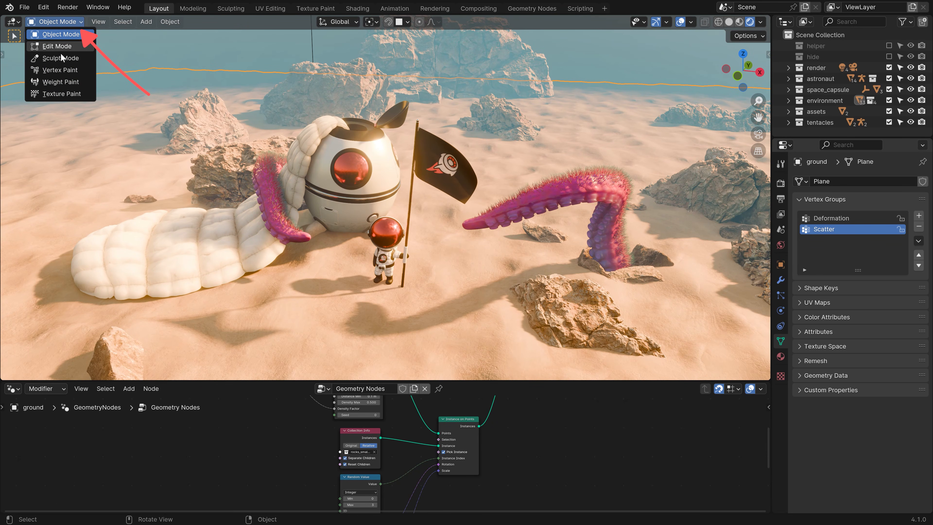
pyautogui.click(60, 82)
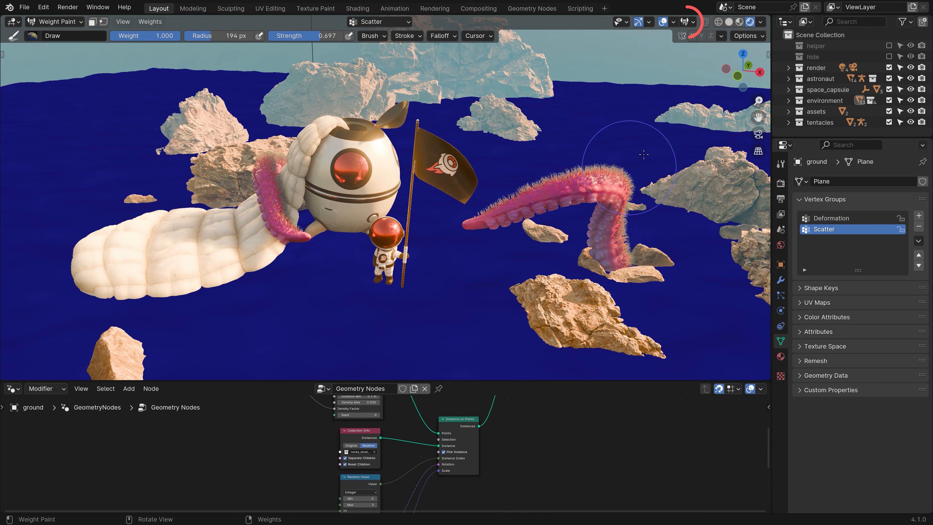
pyautogui.click(691, 21)
pyautogui.moveTo(710, 57); pyautogui.dragTo(622, 57)
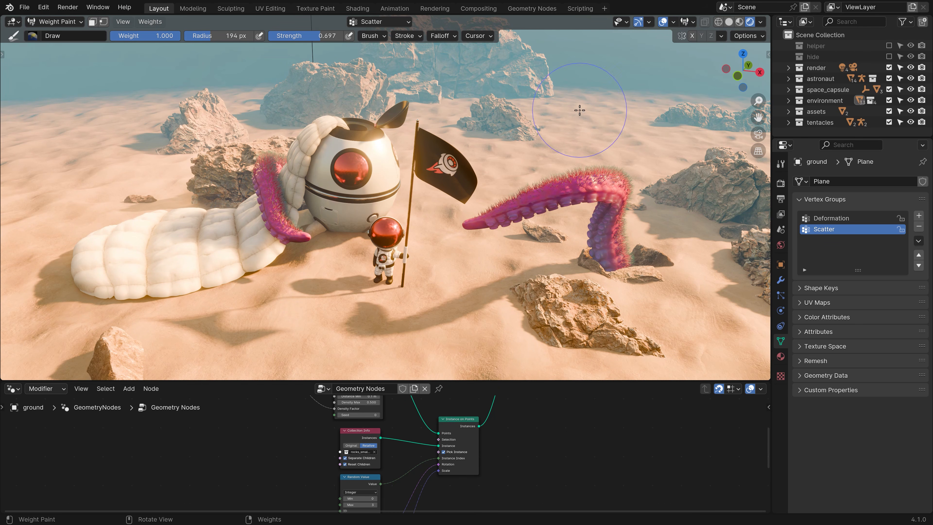
pyautogui.click(781, 280)
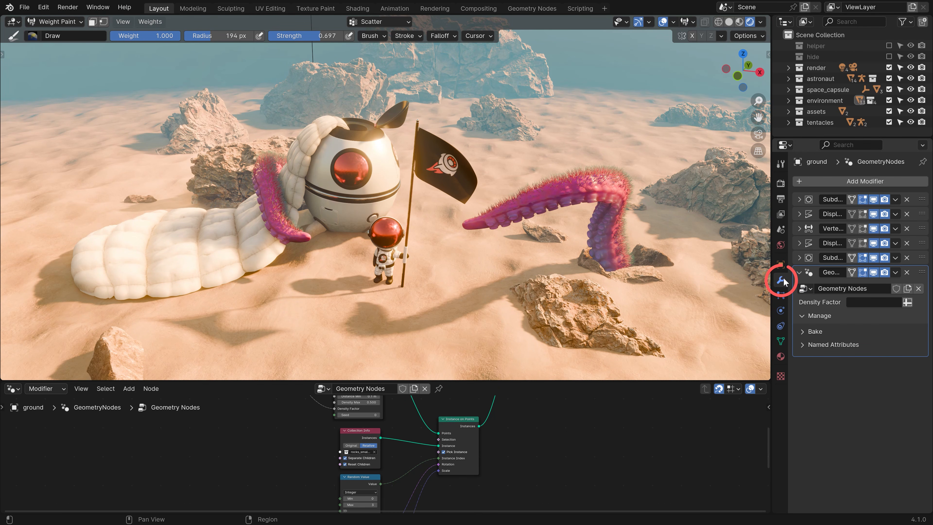
# Drive Density Factor with the Scatter attribute and paint full-strength weight near the astronaut.
pyautogui.click(859, 302)
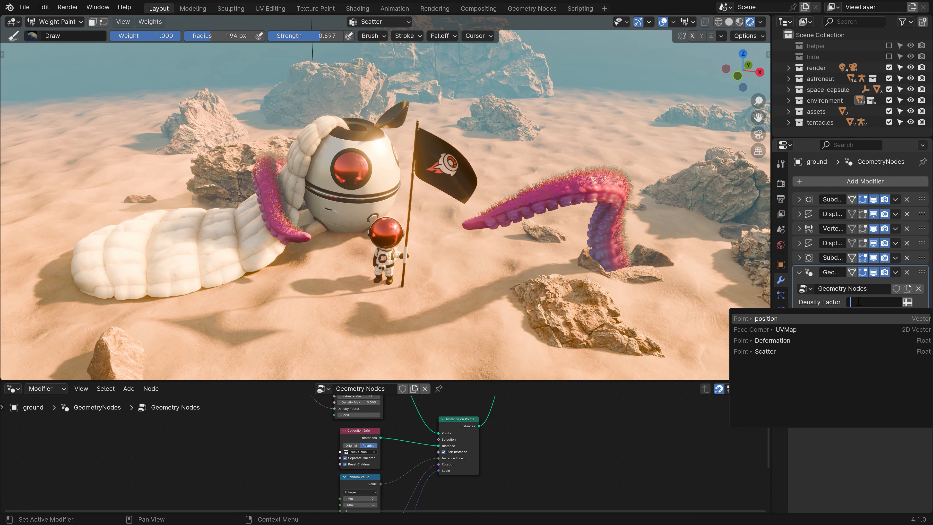
pyautogui.click(762, 352)
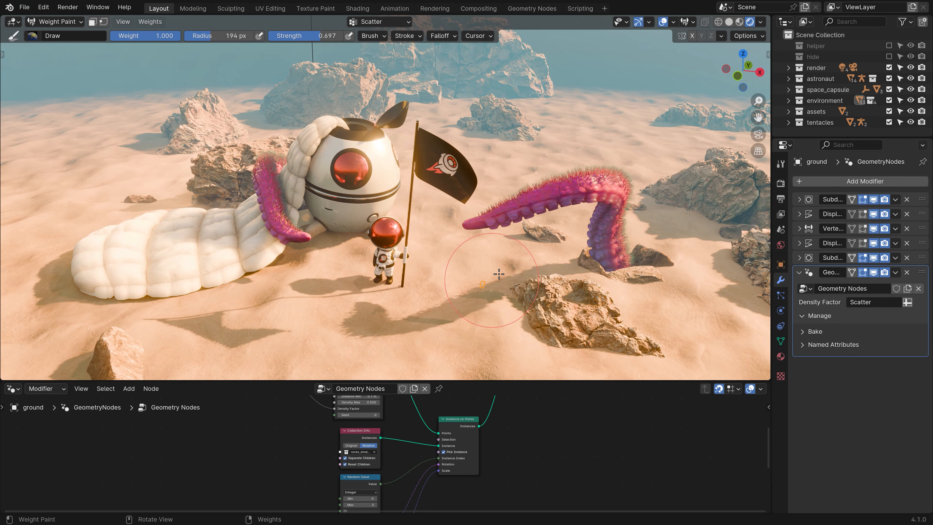
pyautogui.moveTo(316, 36); pyautogui.dragTo(348, 37)
pyautogui.moveTo(477, 278); pyautogui.dragTo(526, 271)
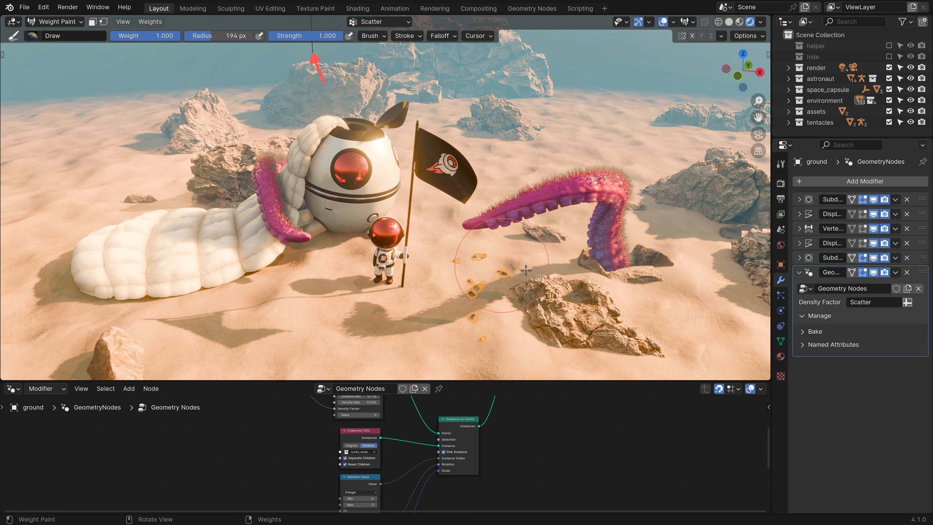
pyautogui.moveTo(374, 272)
pyautogui.mouseDown()
pyautogui.moveTo(364, 263)
pyautogui.moveTo(380, 256)
pyautogui.mouseUp()
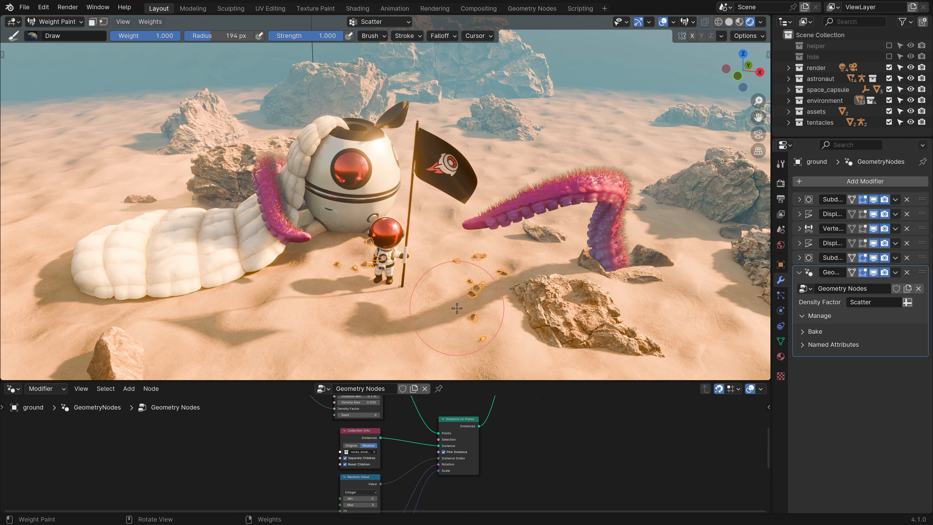
# Disable the Subdivision modifier in the viewport, maximize it, and paint weight beside the central rock.
pyautogui.click(874, 257)
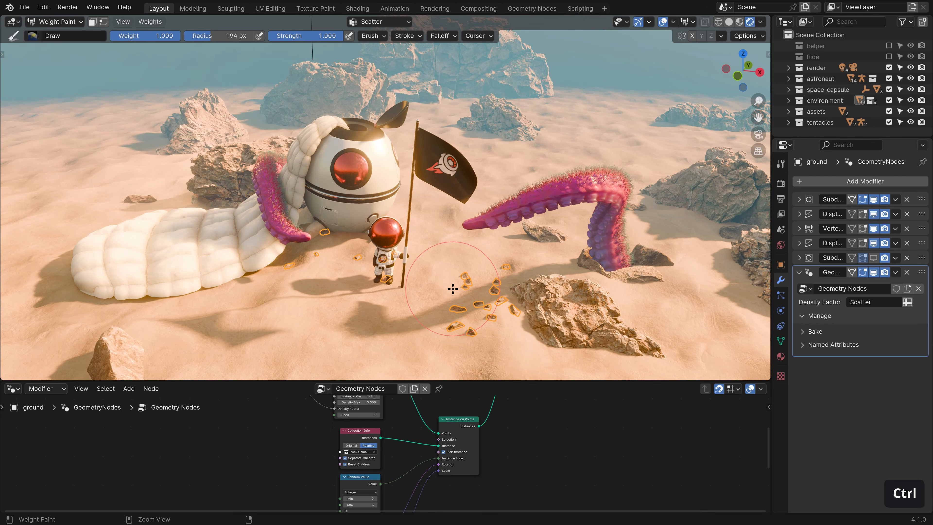
pyautogui.hotkey('ctrl', 'space')
pyautogui.keyDown('shift'); pyautogui.moveTo(569, 393); pyautogui.dragTo(536, 267, button='middle'); pyautogui.keyUp('shift')
pyautogui.moveTo(769, 303)
pyautogui.mouseDown()
pyautogui.moveTo(681, 323)
pyautogui.moveTo(625, 313)
pyautogui.mouseUp()
# Raise overlay opacity, enlarge the brush, and paint Scatter weight around the front rock, left boulder and right-hand rocks.
pyautogui.click(847, 25)
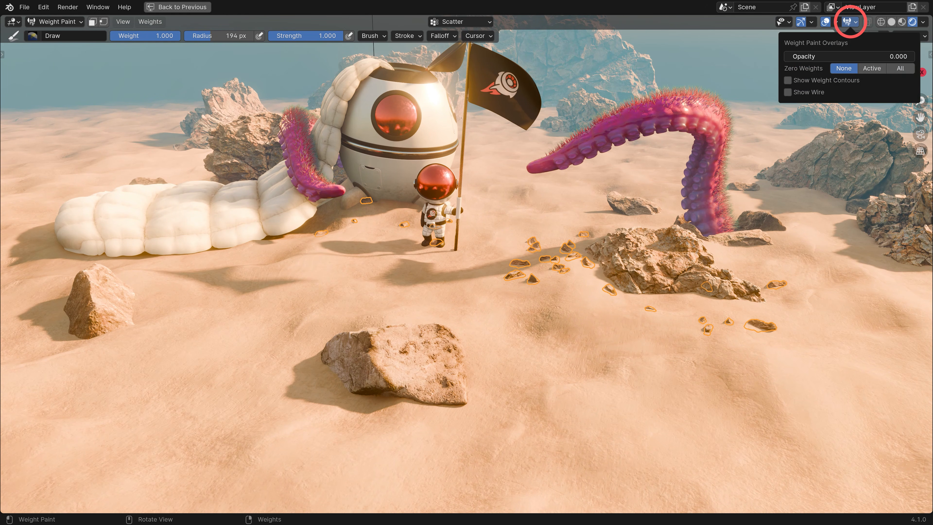
pyautogui.moveTo(848, 56); pyautogui.dragTo(913, 57)
pyautogui.moveTo(748, 269); pyautogui.dragTo(729, 266)
pyautogui.press('f')
pyautogui.click(647, 300)
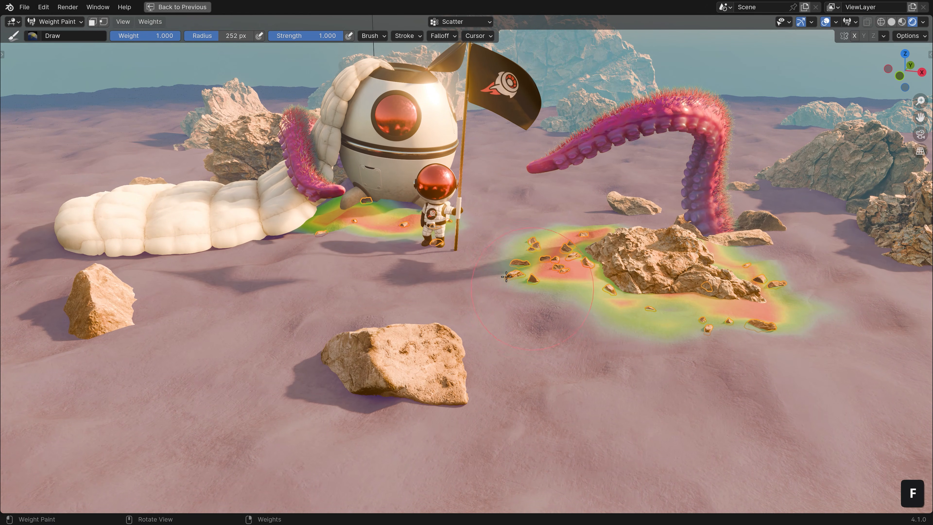
pyautogui.moveTo(630, 303); pyautogui.dragTo(500, 272)
pyautogui.moveTo(309, 380)
pyautogui.mouseDown()
pyautogui.moveTo(439, 317)
pyautogui.moveTo(367, 406)
pyautogui.mouseUp()
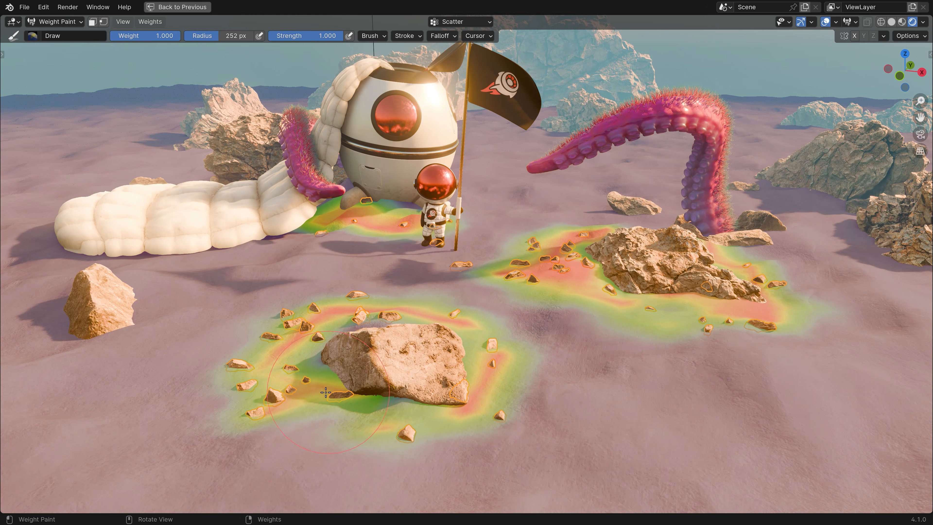
pyautogui.moveTo(191, 331)
pyautogui.mouseDown()
pyautogui.moveTo(121, 333)
pyautogui.moveTo(86, 358)
pyautogui.moveTo(40, 331)
pyautogui.moveTo(82, 296)
pyautogui.mouseUp()
pyautogui.moveTo(750, 180)
pyautogui.mouseDown()
pyautogui.moveTo(787, 191)
pyautogui.moveTo(907, 272)
pyautogui.mouseUp()
# From a top-down view, paint Scatter weight around the right-hand rocks and the capsule.
pyautogui.moveTo(907, 273)
pyautogui.keyDown('shift'); pyautogui.mouseDown(button='middle')
pyautogui.moveTo(577, 253)
pyautogui.moveTo(739, 417)
pyautogui.mouseUp(button='middle'); pyautogui.keyUp('shift')
pyautogui.moveTo(739, 416); pyautogui.dragTo(801, 243)
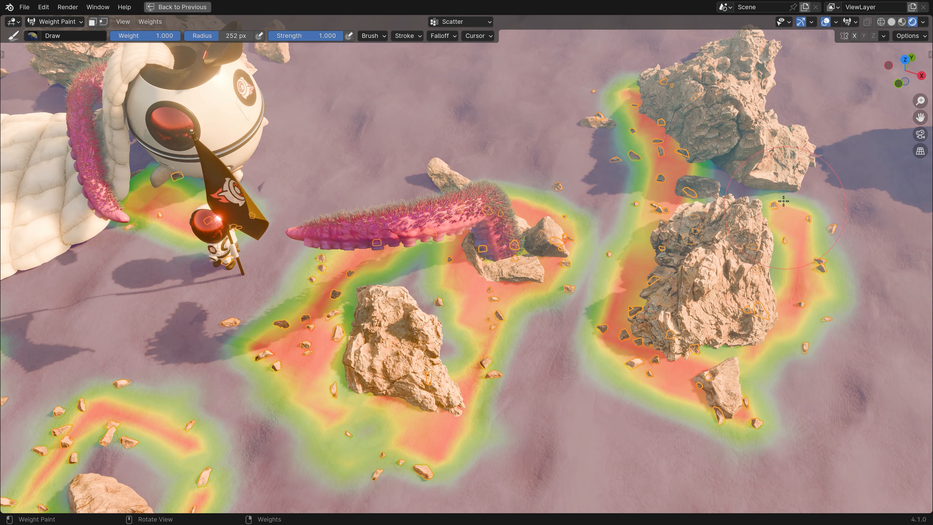
pyautogui.keyDown('shift'); pyautogui.moveTo(202, 117); pyautogui.dragTo(595, 264, button='middle'); pyautogui.keyUp('shift')
pyautogui.moveTo(412, 218); pyautogui.dragTo(291, 188)
pyautogui.moveTo(548, 334); pyautogui.dragTo(606, 258)
pyautogui.moveTo(597, 328)
pyautogui.mouseDown()
pyautogui.moveTo(598, 258)
pyautogui.moveTo(633, 242)
pyautogui.mouseUp()
pyautogui.keyDown('shift'); pyautogui.moveTo(742, 303); pyautogui.dragTo(518, 218, button='middle'); pyautogui.keyUp('shift')
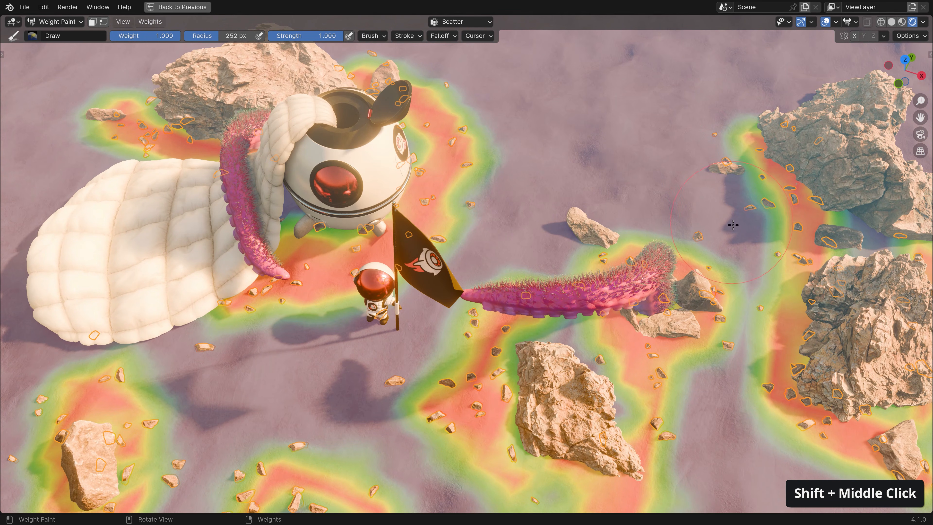
# Erase weight near the right patch, tentacle tip and small rock, then view through the camera without overlays.
pyautogui.moveTo(746, 233)
pyautogui.keyDown('ctrl'); pyautogui.mouseDown()
pyautogui.moveTo(752, 197)
pyautogui.moveTo(730, 166)
pyautogui.mouseUp(); pyautogui.keyUp('ctrl')
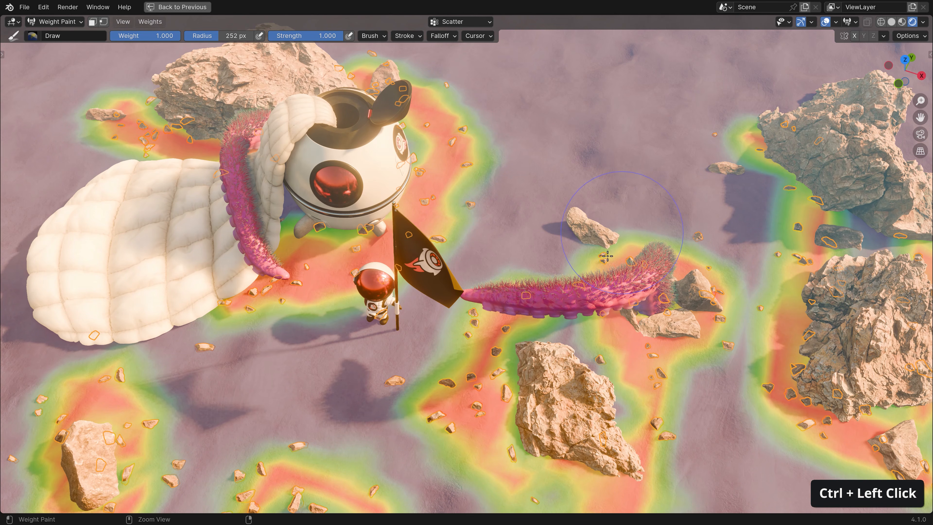
pyautogui.moveTo(608, 256)
pyautogui.keyDown('ctrl'); pyautogui.mouseDown()
pyautogui.moveTo(691, 265)
pyautogui.moveTo(737, 308)
pyautogui.moveTo(738, 340)
pyautogui.moveTo(723, 382)
pyautogui.mouseUp(); pyautogui.keyUp('ctrl')
pyautogui.keyDown('shift'); pyautogui.moveTo(658, 366); pyautogui.dragTo(593, 213, button='middle'); pyautogui.keyUp('shift')
pyautogui.press('KP_0')
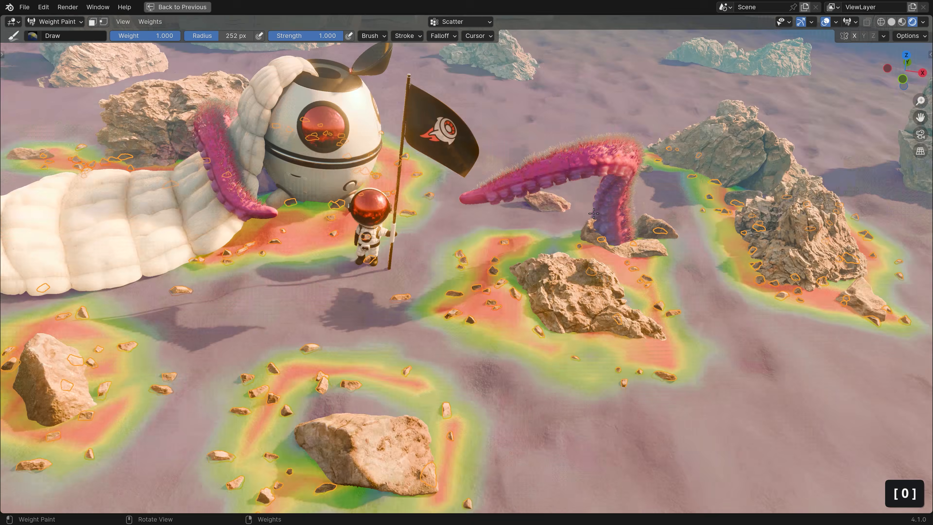
pyautogui.click(826, 22)
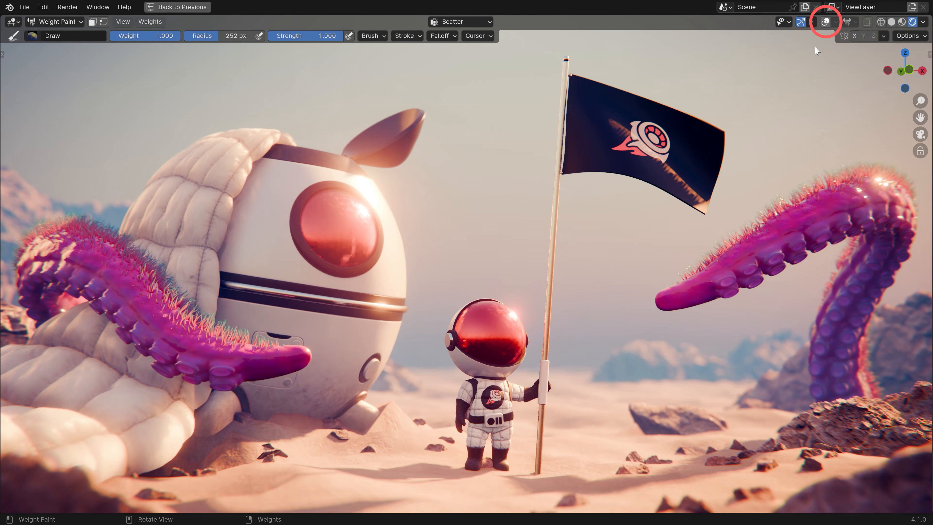
# Return the ground from Weight Paint to Object Mode with Tab.
pyautogui.press('Tab')
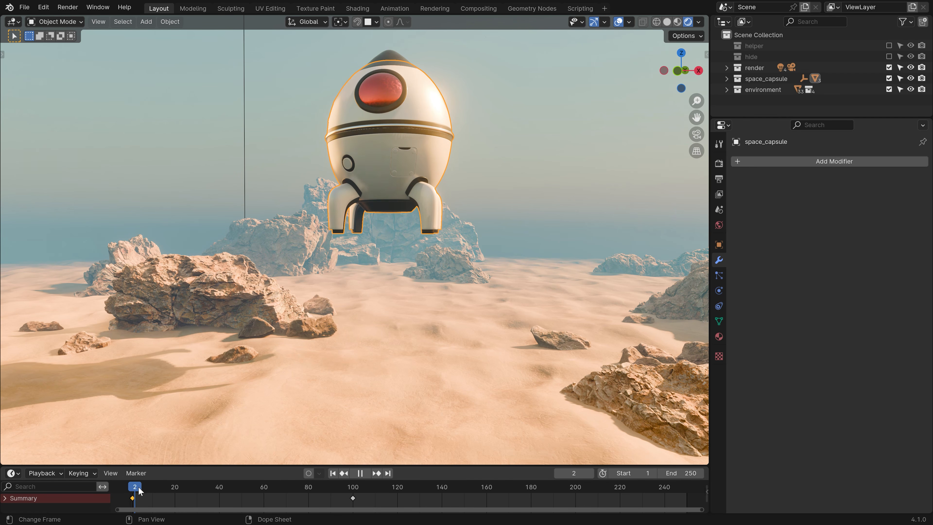
# Play the capsule landing to frame 100, then view the ground's Deformation weights in Weight Paint while scrubbing back.
pyautogui.press('space')
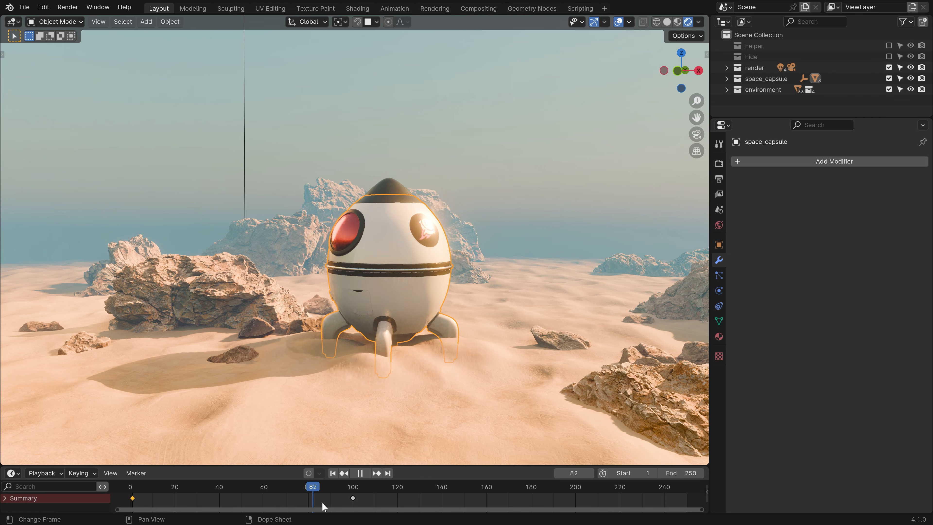
pyautogui.press('space')
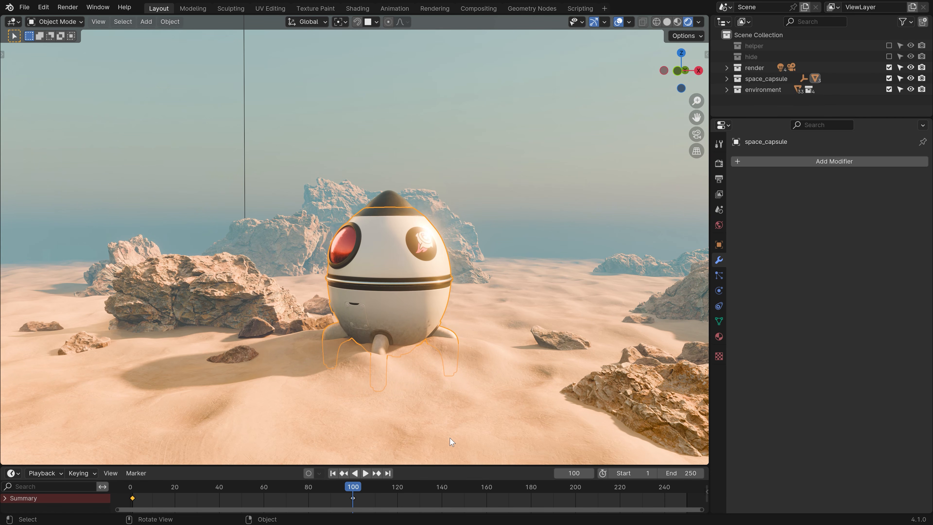
pyautogui.click(506, 350)
pyautogui.press('Tab')
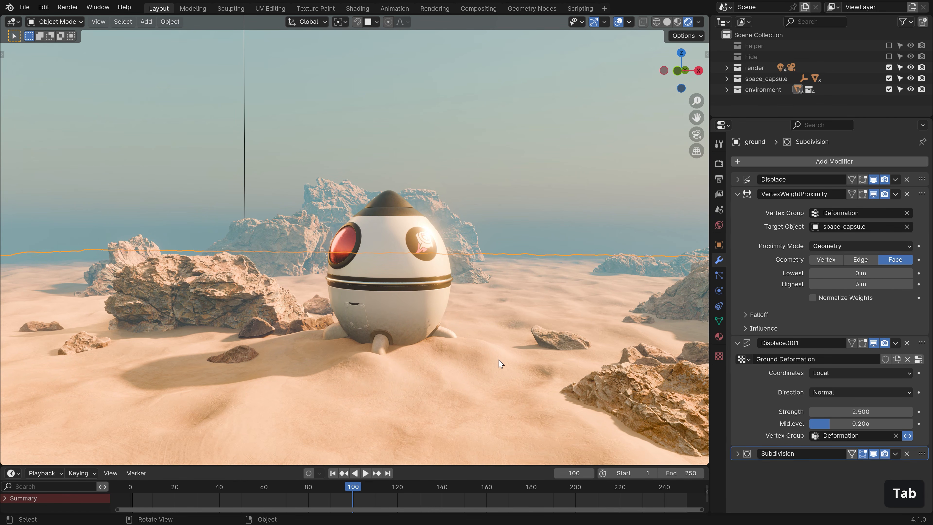
pyautogui.click(407, 301)
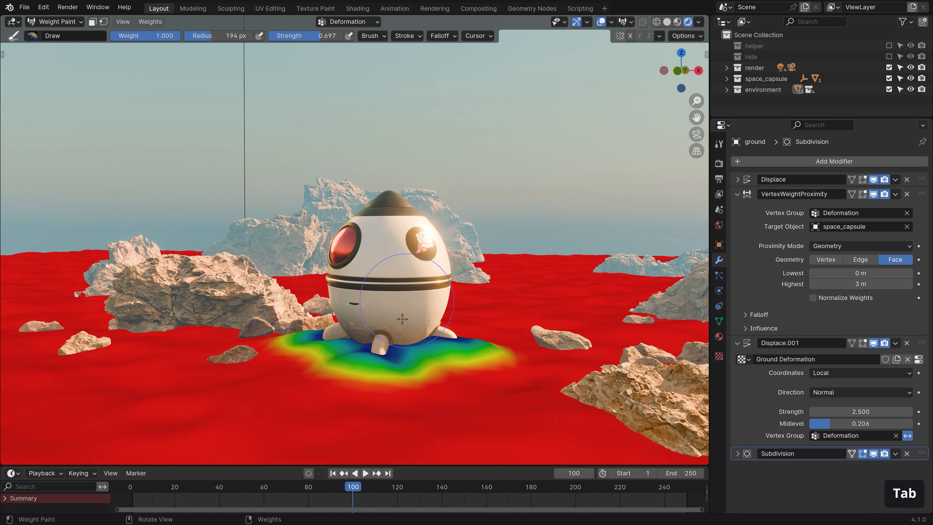
pyautogui.moveTo(312, 487)
pyautogui.mouseDown()
pyautogui.moveTo(165, 487)
pyautogui.moveTo(220, 487)
pyautogui.mouseUp()
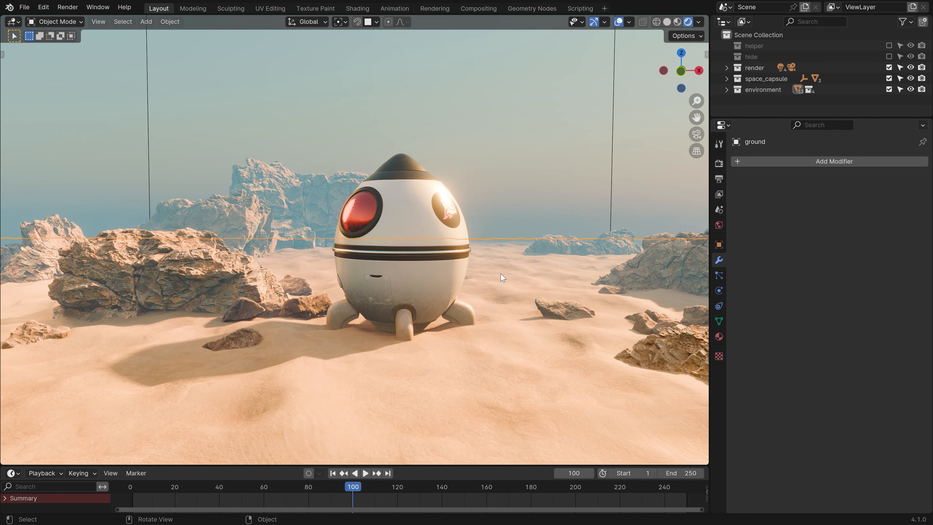
# Select all ground vertices in Edit Mode and assign them to a new vertex group named Deformation.
pyautogui.press('Tab')
pyautogui.press('a')
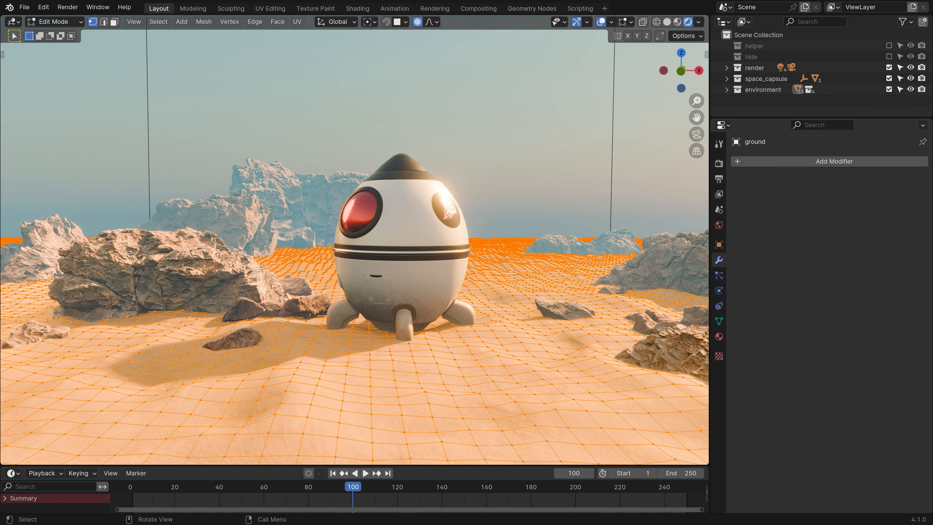
pyautogui.press('ctrl')
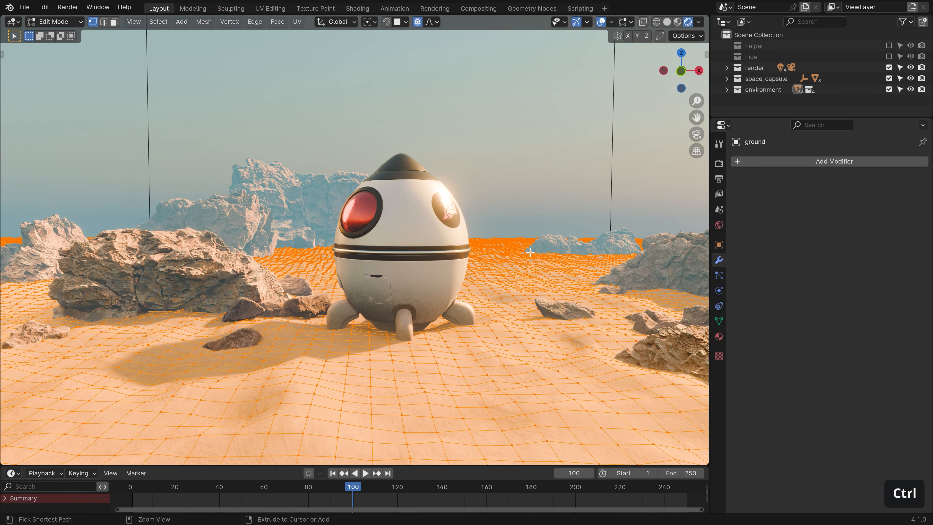
pyautogui.hotkey('ctrl', 'g')
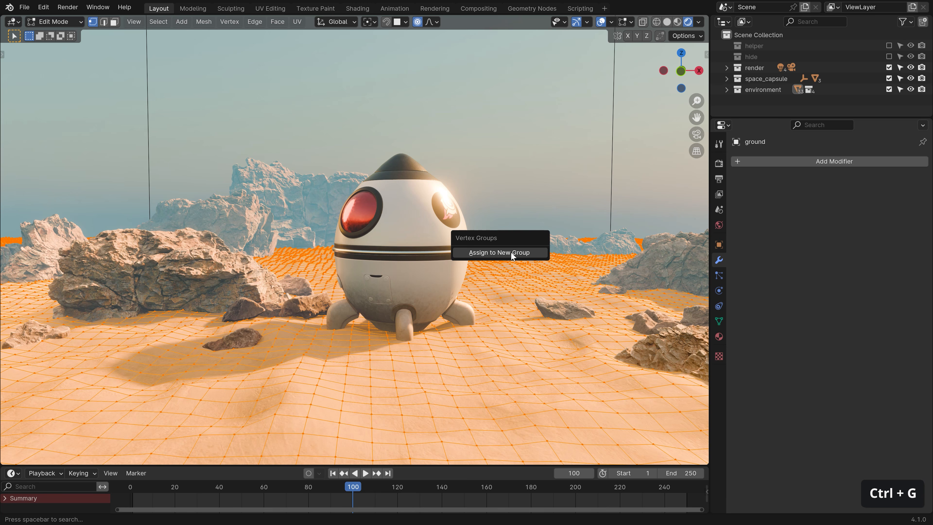
pyautogui.click(514, 253)
pyautogui.click(719, 321)
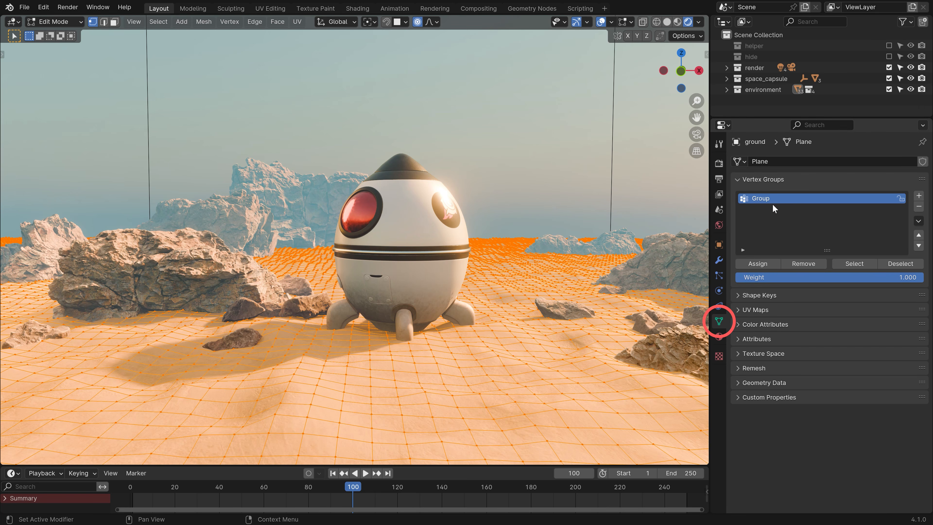
pyautogui.write('Deformation')
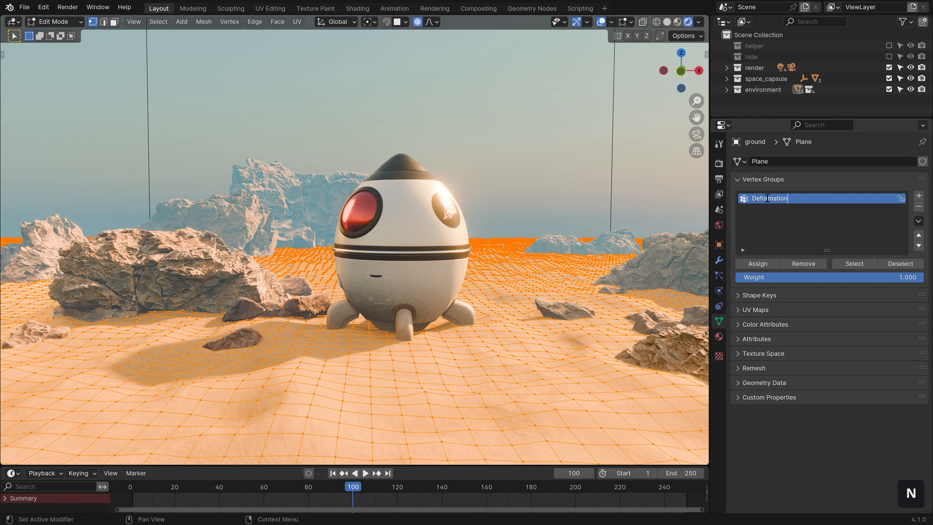
pyautogui.press('Return')
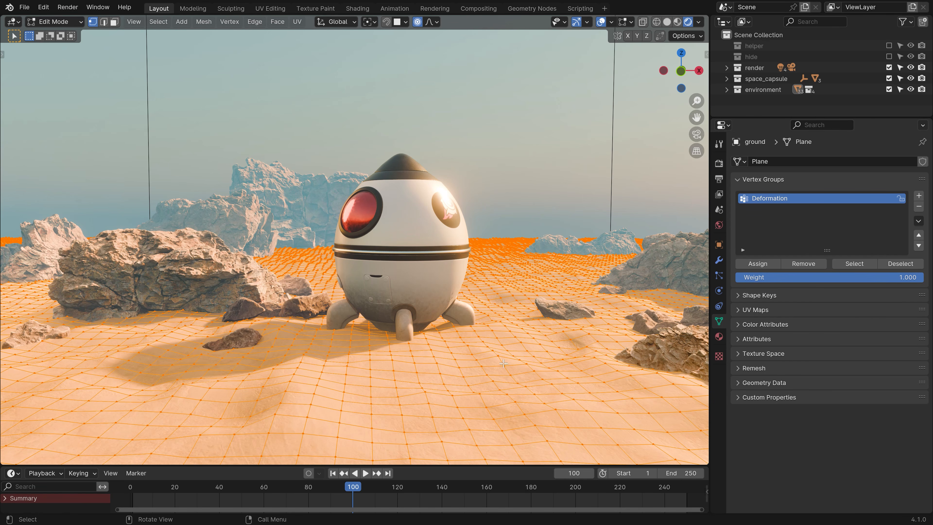
pyautogui.press('Tab')
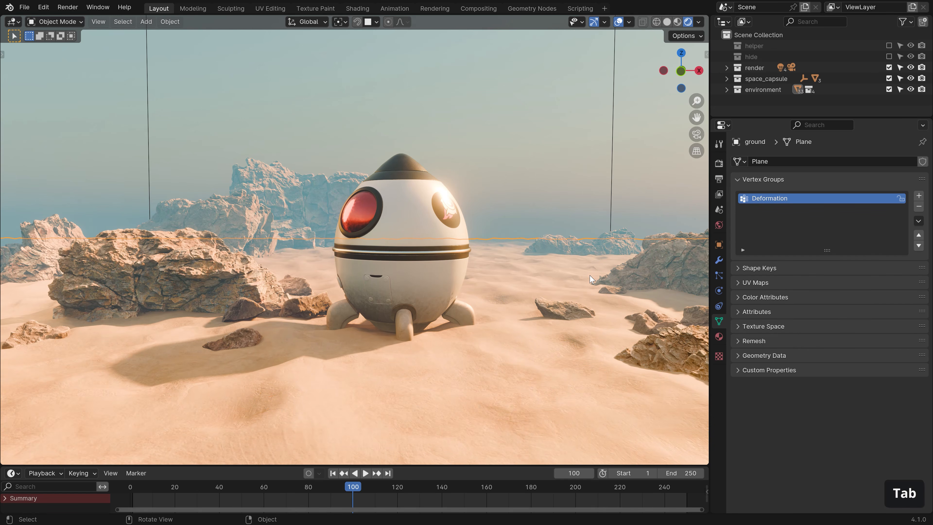
# Add a Vertex Weight Proximity modifier to the ground.
pyautogui.click(719, 261)
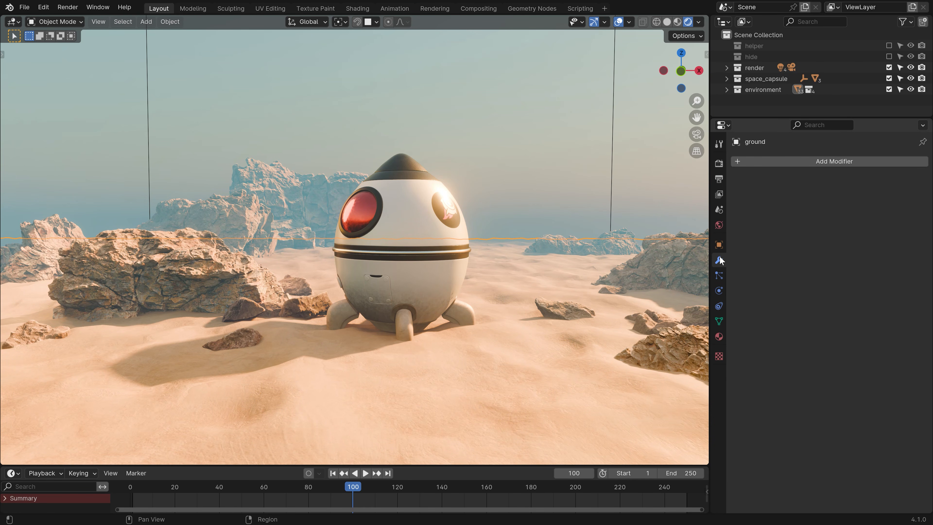
pyautogui.click(829, 161)
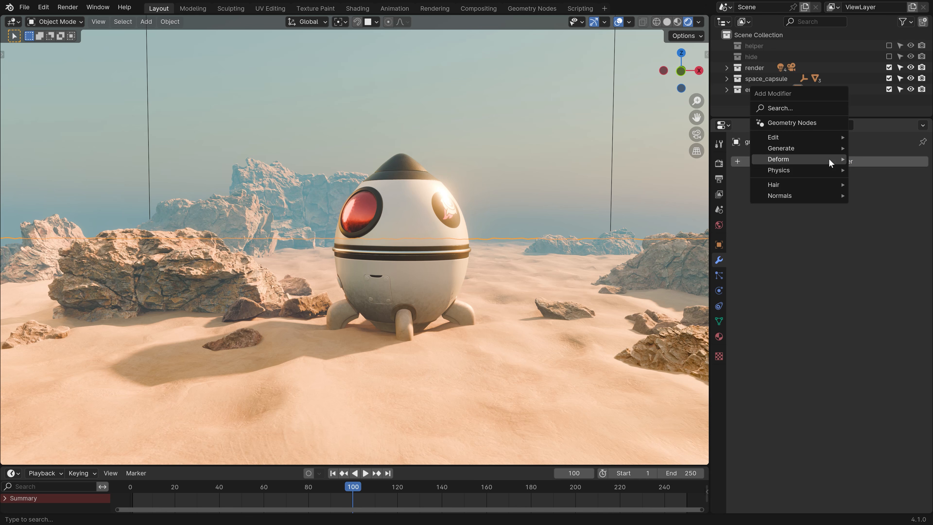
pyautogui.moveTo(830, 161)
pyautogui.moveTo(825, 135)
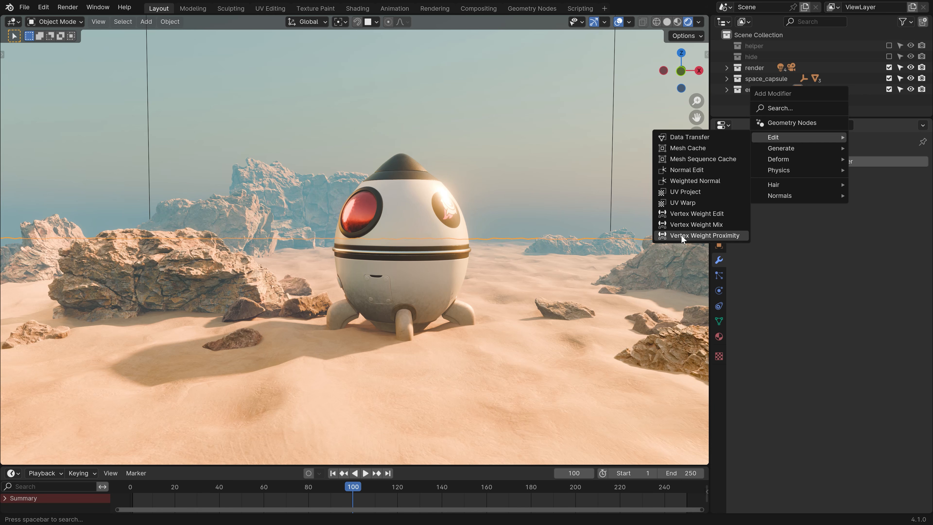
pyautogui.write('prox')
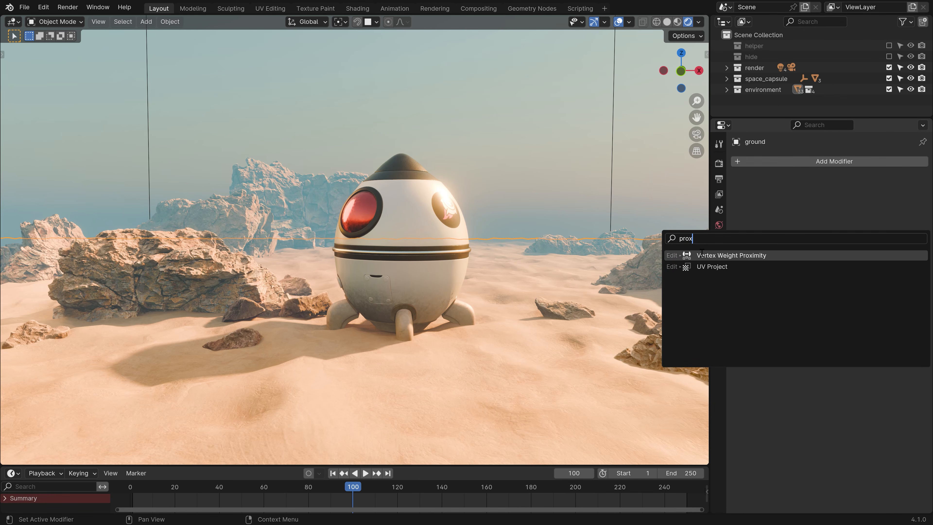
pyautogui.click(749, 256)
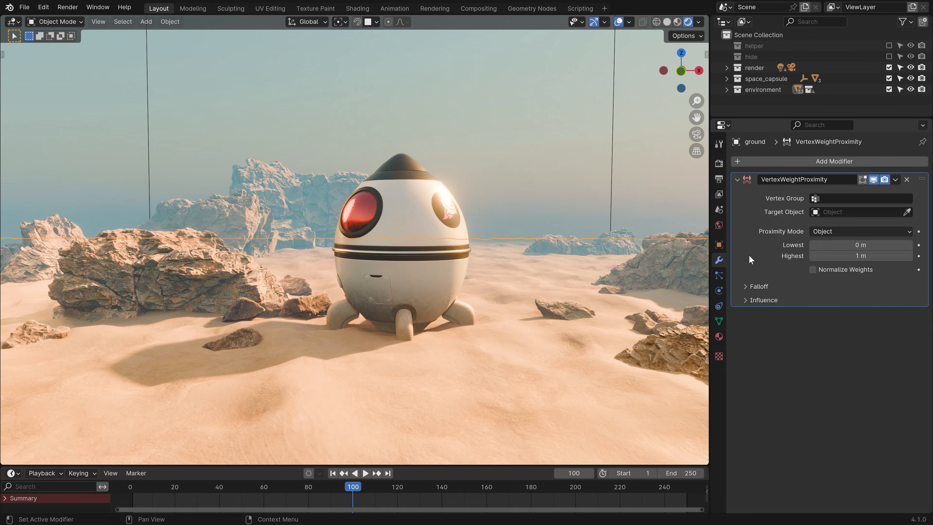
# Set the proximity modifier to the Deformation group, targeting space_capsule in Geometry mode using Faces.
pyautogui.click(837, 198)
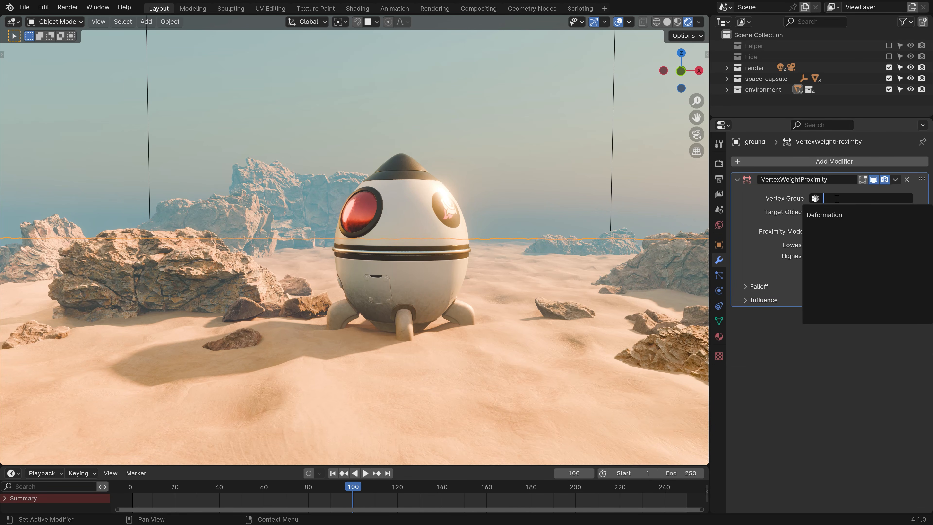
pyautogui.click(815, 214)
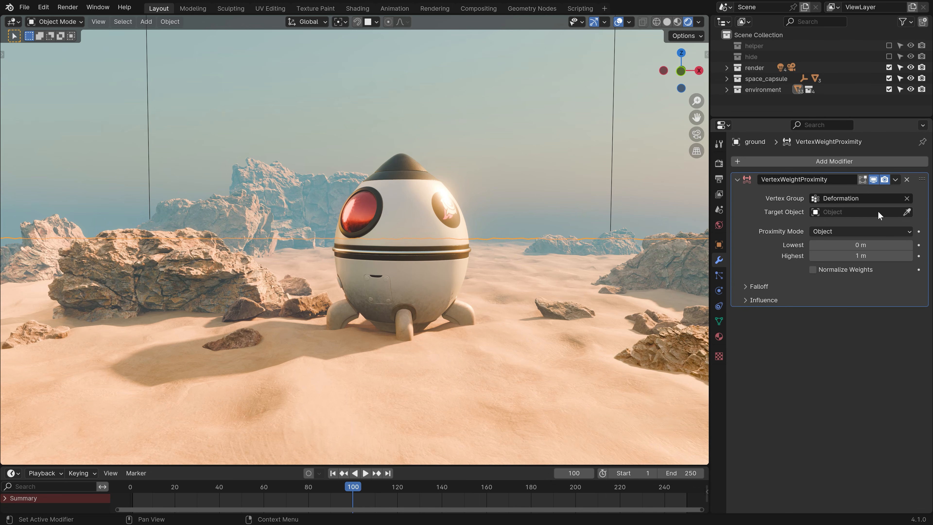
pyautogui.click(906, 212)
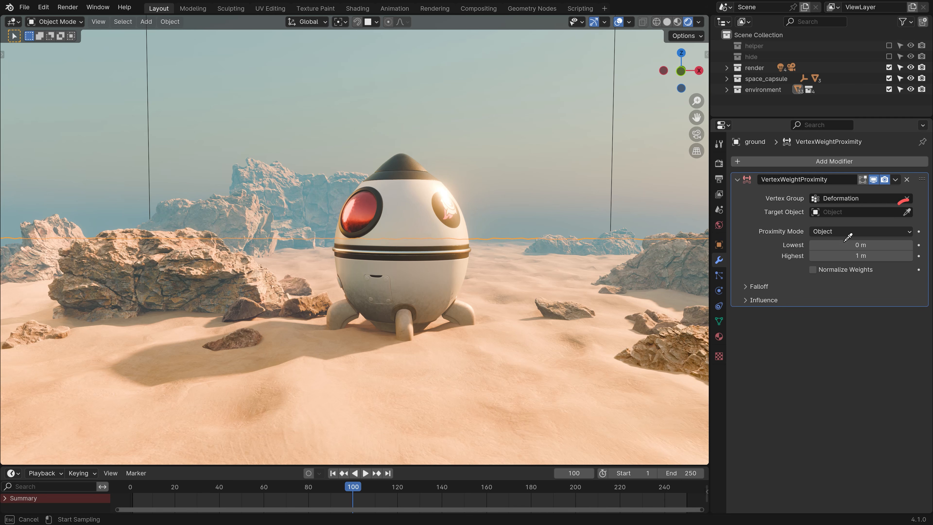
pyautogui.click(419, 222)
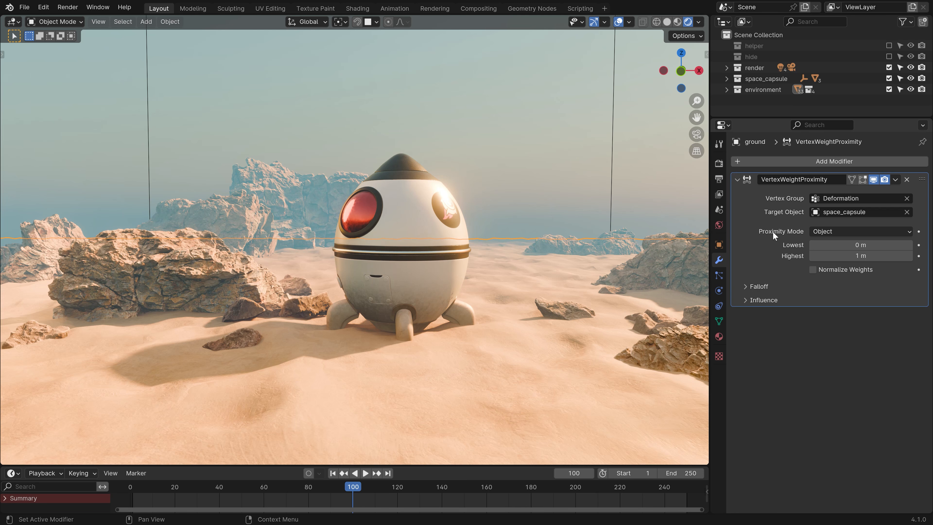
pyautogui.click(849, 231)
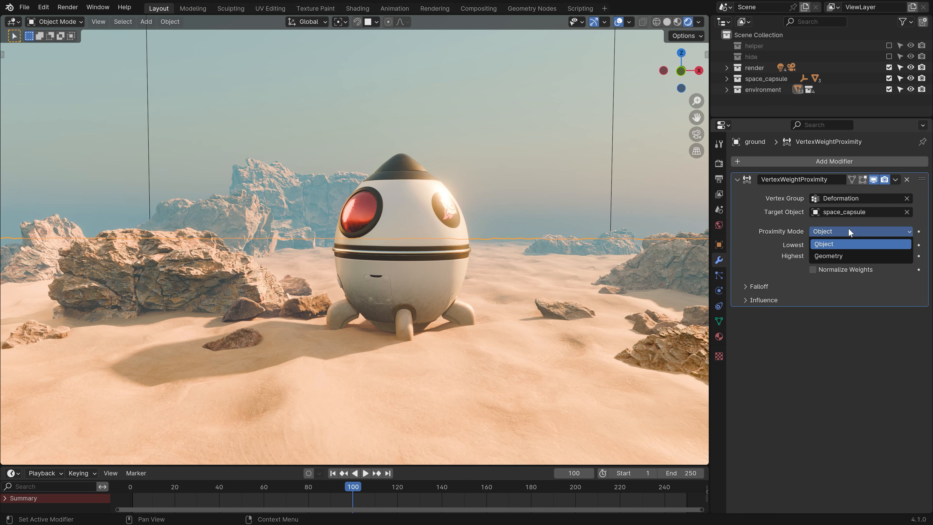
pyautogui.click(811, 256)
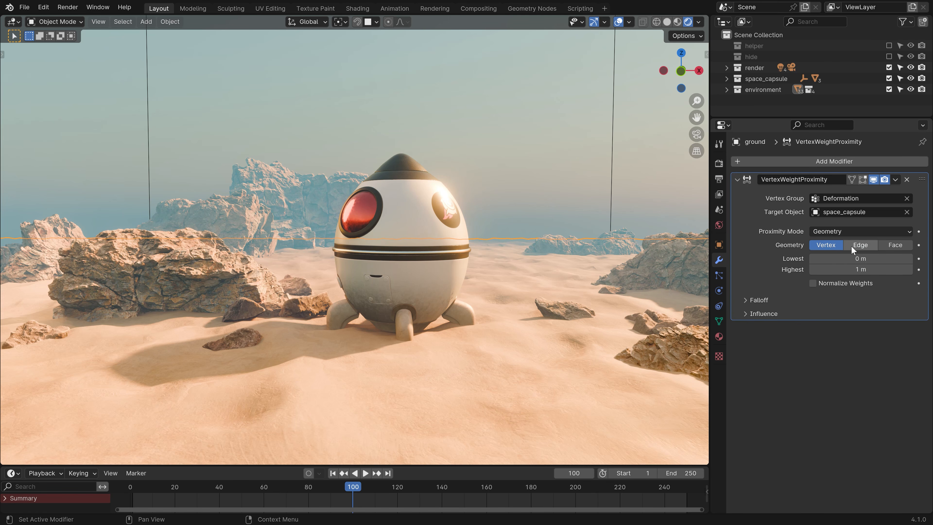
pyautogui.click(888, 244)
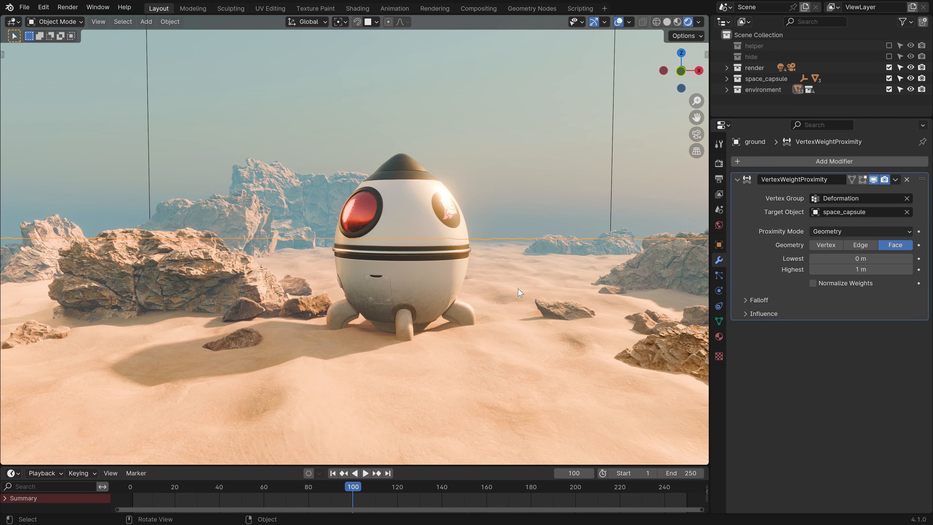
# Check the weights in Weight Paint during playback and set distances to Lowest 0 m, Highest 3.2 m.
pyautogui.hotkey('ctrl', 'Tab')
pyautogui.click(439, 235)
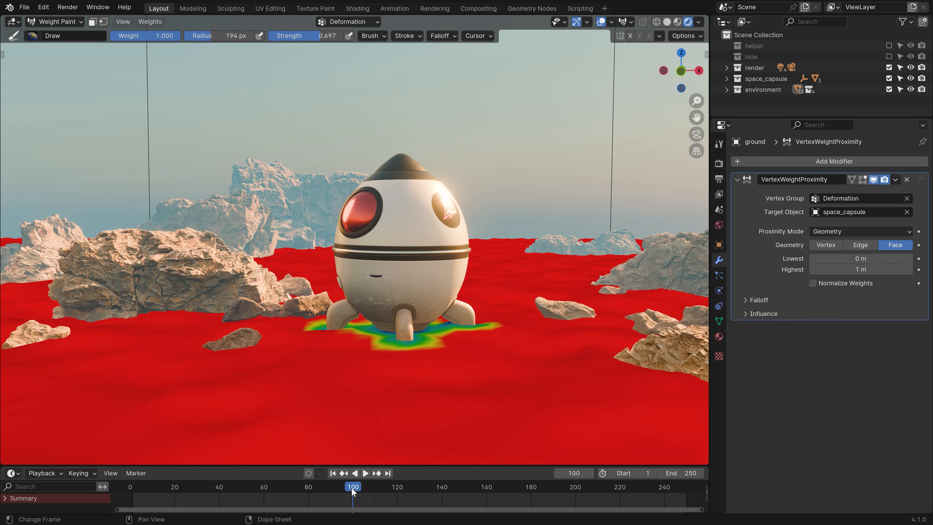
pyautogui.moveTo(351, 488); pyautogui.dragTo(216, 479)
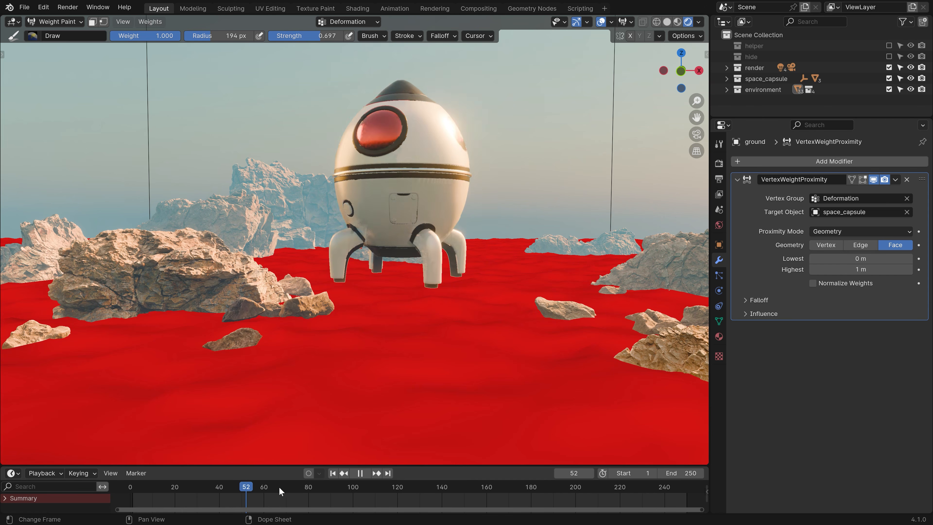
pyautogui.moveTo(279, 487)
pyautogui.mouseDown()
pyautogui.moveTo(319, 486)
pyautogui.moveTo(239, 488)
pyautogui.moveTo(261, 489)
pyautogui.mouseUp()
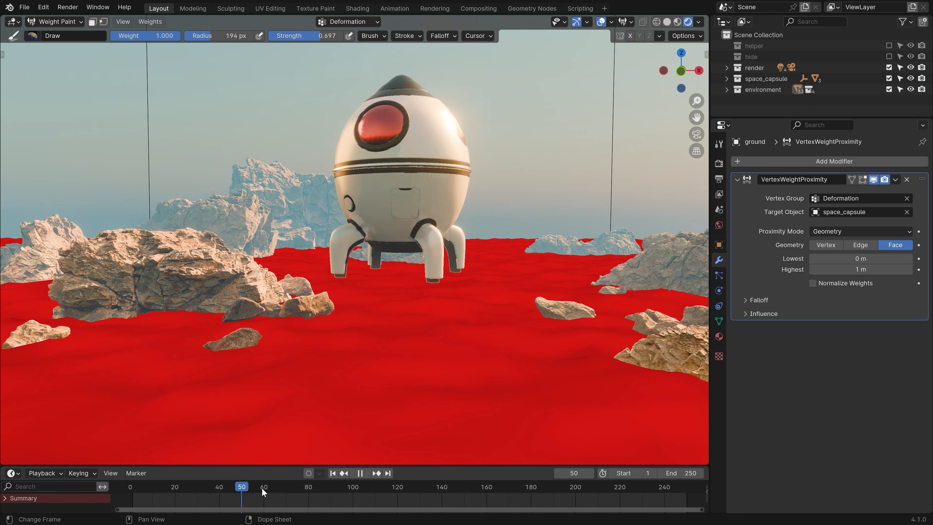
pyautogui.press('space')
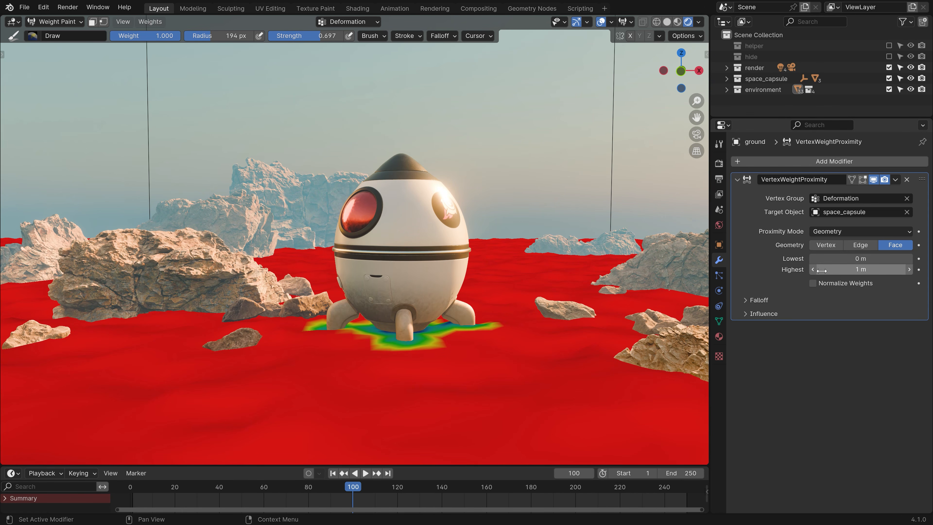
pyautogui.moveTo(822, 271); pyautogui.dragTo(844, 261)
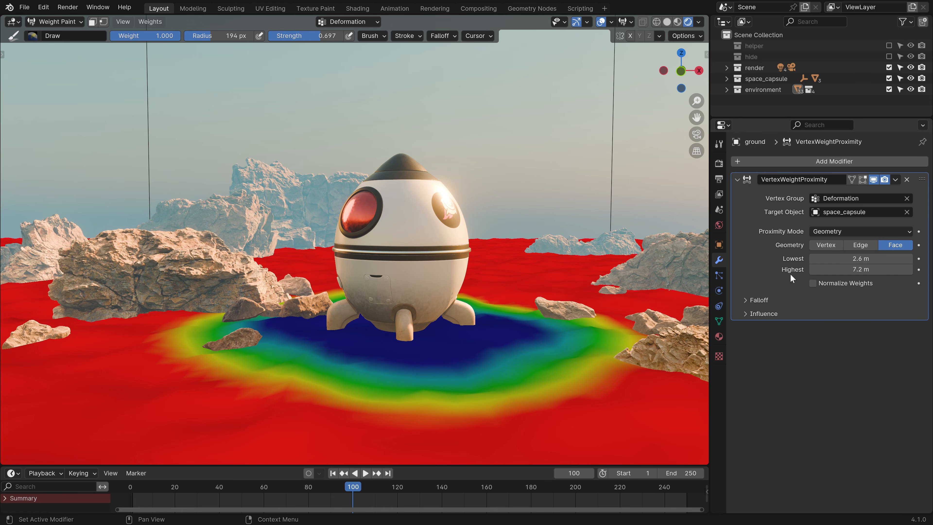
pyautogui.press('BackSpace')
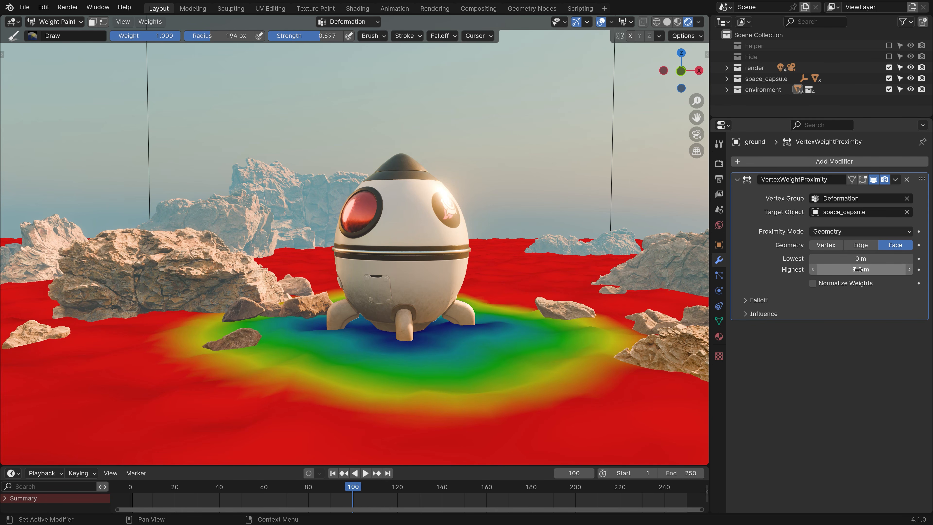
pyautogui.moveTo(861, 270); pyautogui.dragTo(827, 269)
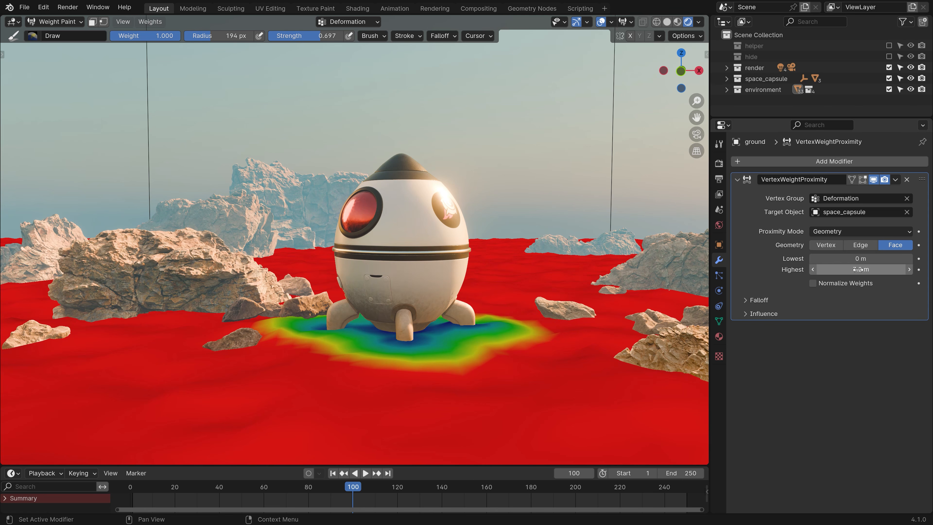
pyautogui.press('Tab')
pyautogui.click(411, 297)
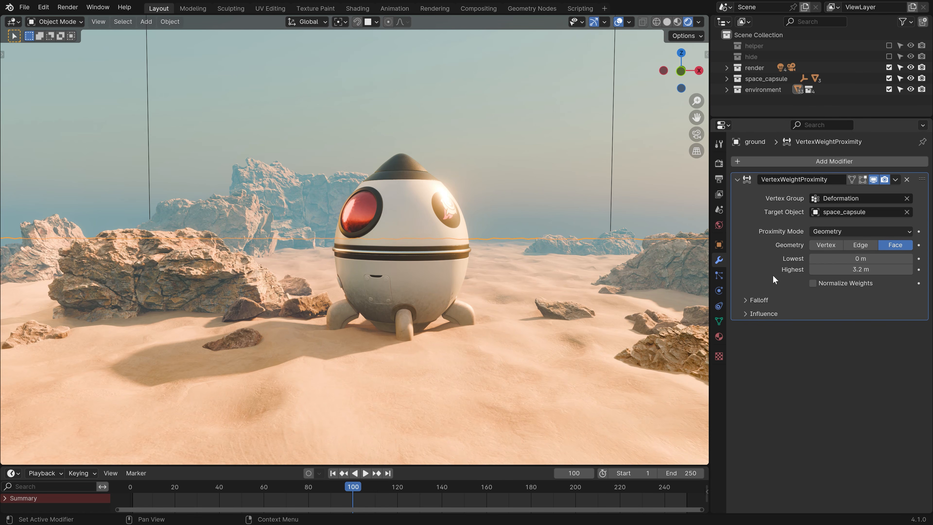
# Add a Displace modifier to the ground with a new texture named Deformation.
pyautogui.click(738, 180)
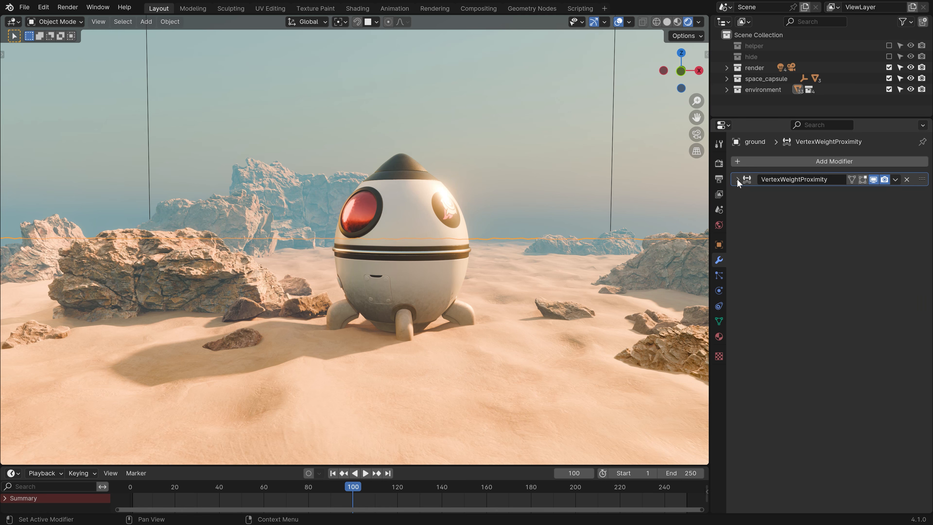
pyautogui.click(794, 161)
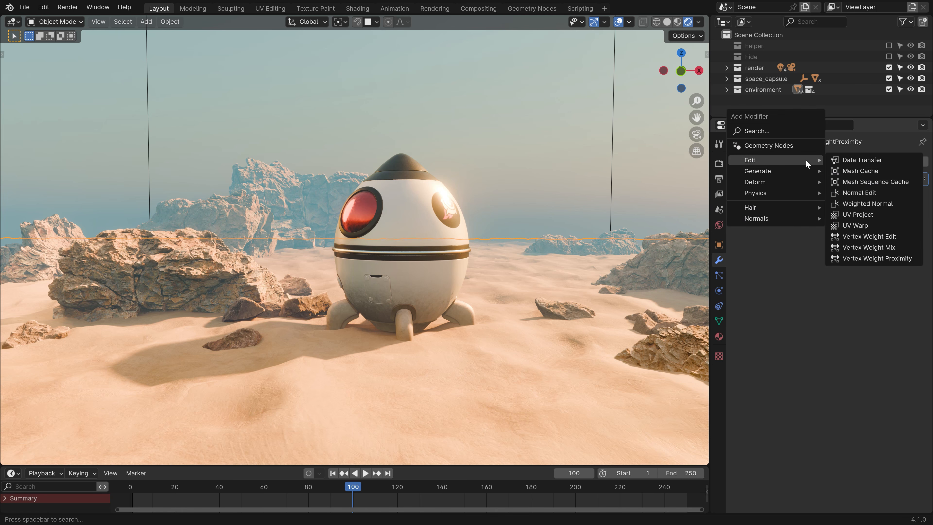
pyautogui.moveTo(804, 184)
pyautogui.click(853, 215)
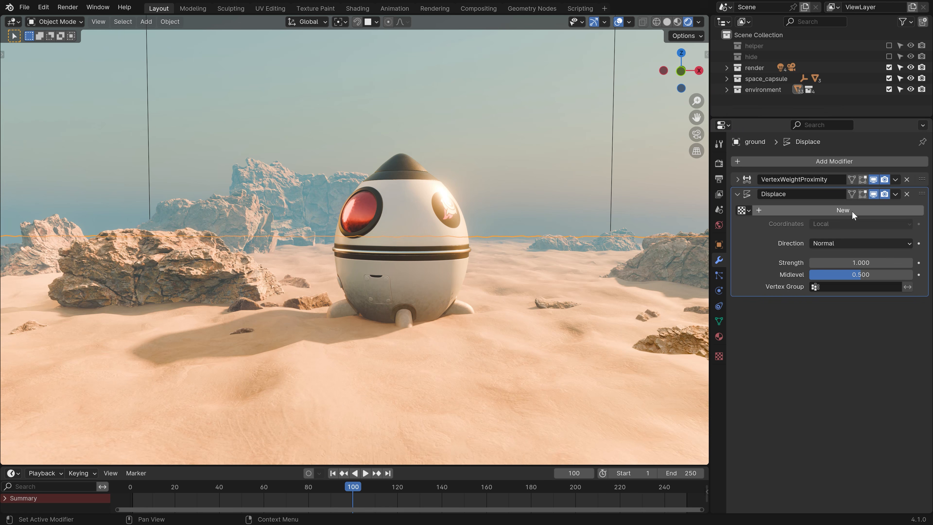
pyautogui.click(848, 210)
pyautogui.doubleClick(848, 210)
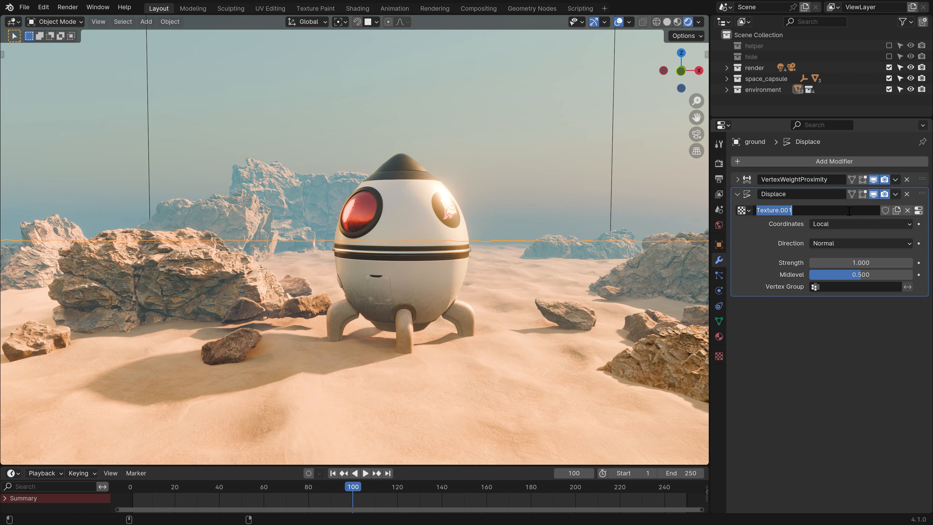
pyautogui.write('Deformation')
pyautogui.press('Return')
# Make the Deformation texture a Clouds type with Size kept at 0.25.
pyautogui.click(919, 211)
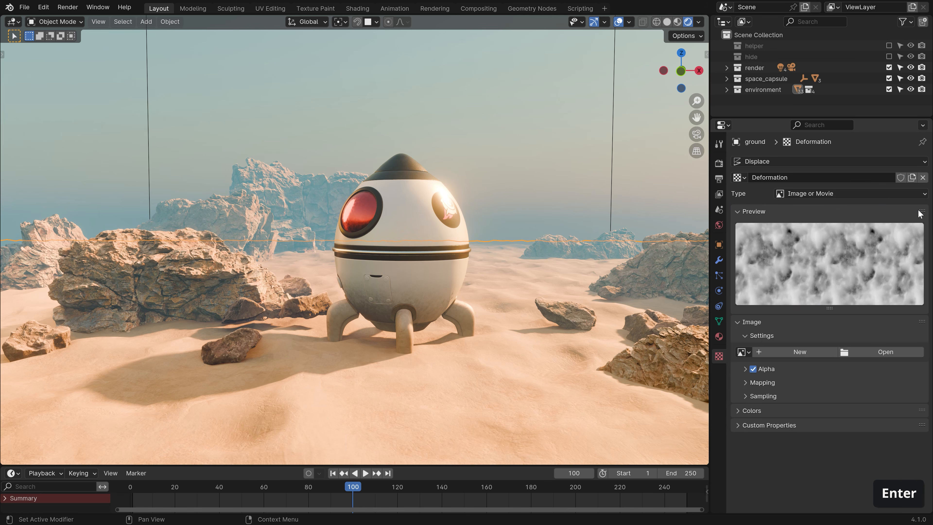
pyautogui.click(842, 194)
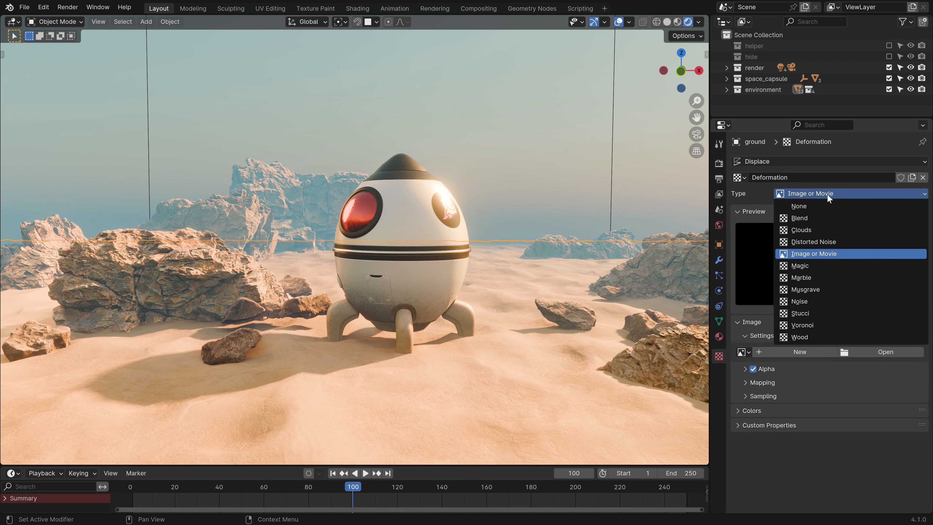
pyautogui.click(803, 229)
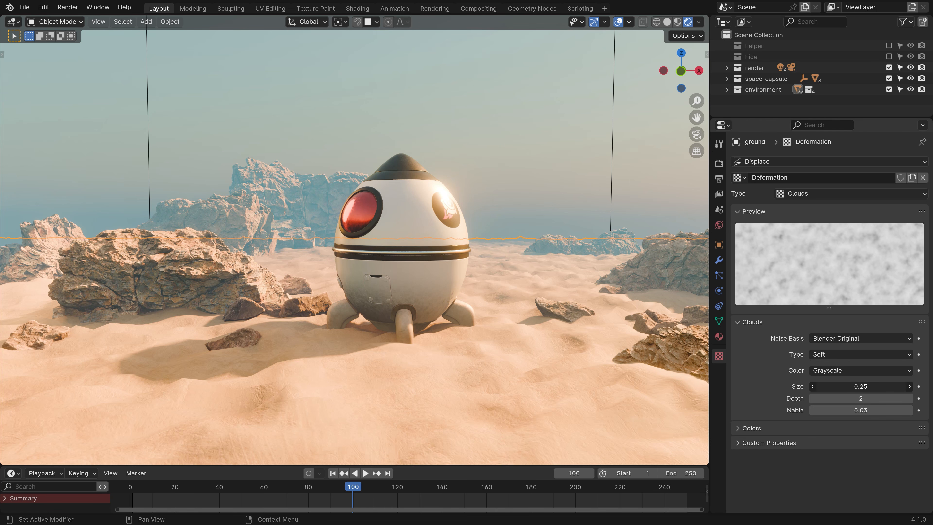
pyautogui.moveTo(838, 386); pyautogui.dragTo(918, 386)
pyautogui.press('BackSpace')
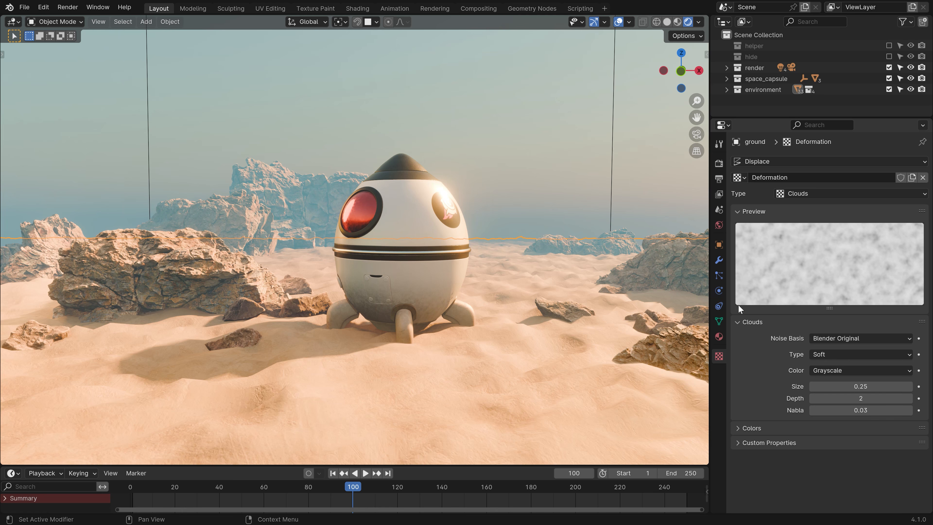
pyautogui.click(719, 260)
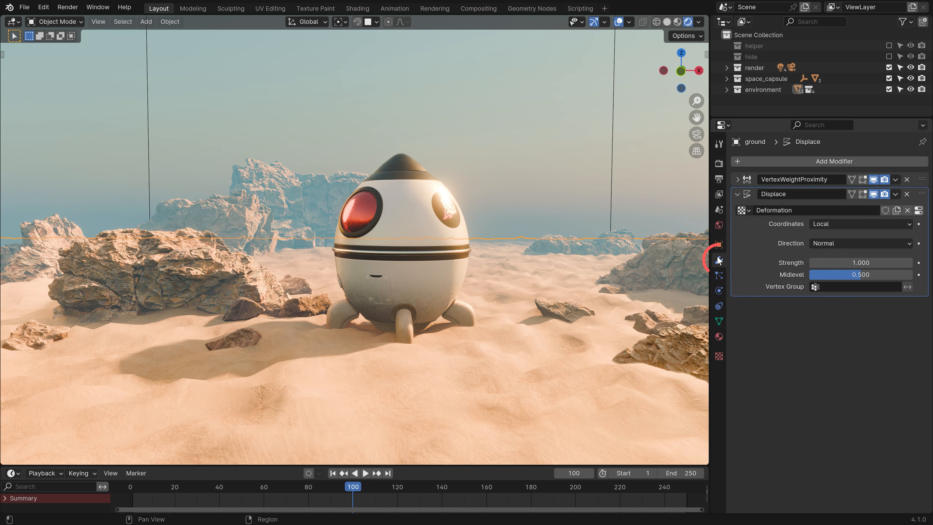
# Test the displacement strength, reset it, and limit displacement to the Deformation vertex group.
pyautogui.moveTo(861, 263); pyautogui.dragTo(893, 275)
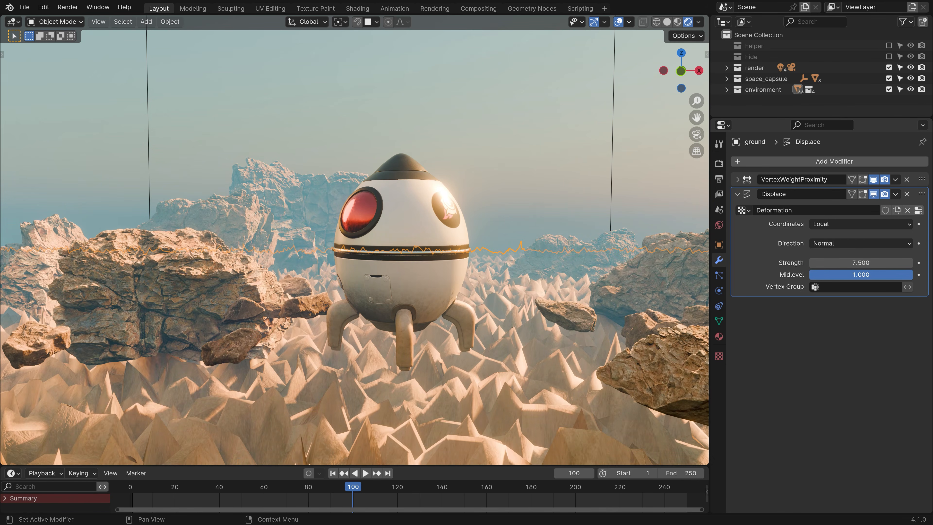
pyautogui.press('BackSpace')
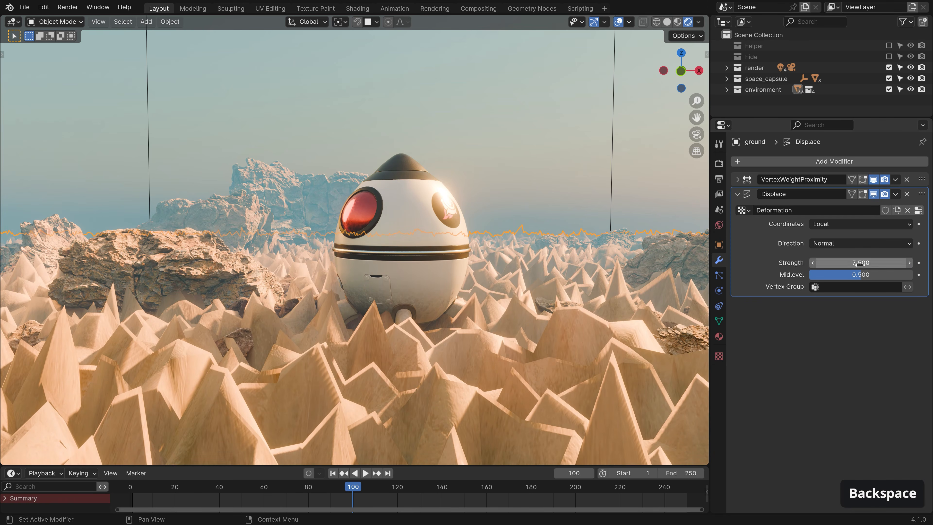
pyautogui.press('BackSpace')
pyautogui.click(823, 289)
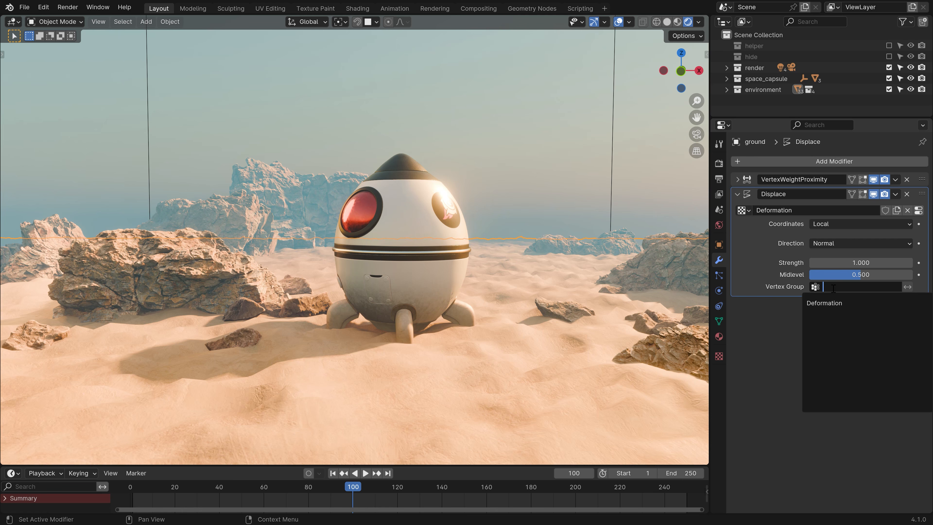
pyautogui.click(832, 304)
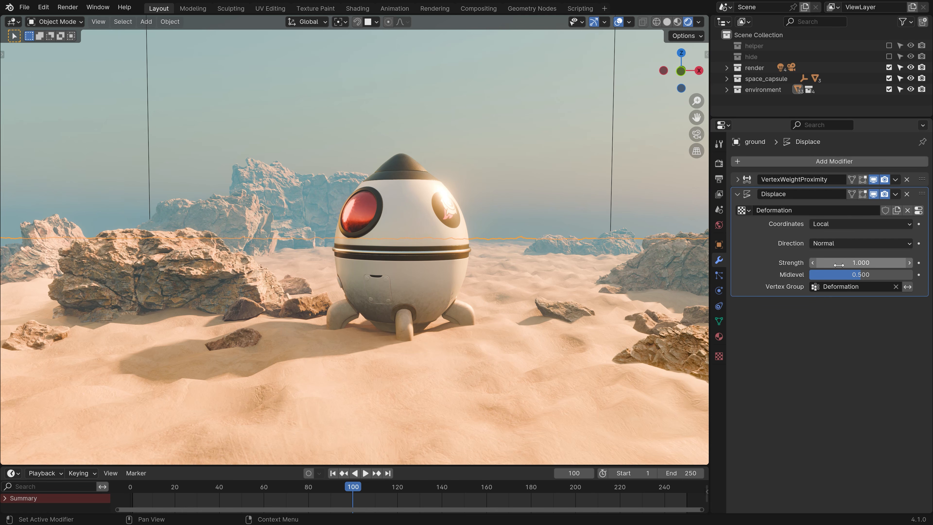
# Invert the Deformation group and set displacement strength 4.5 and midlevel 0.284.
pyautogui.moveTo(839, 265)
pyautogui.mouseDown()
pyautogui.moveTo(882, 265)
pyautogui.moveTo(873, 265)
pyautogui.mouseUp()
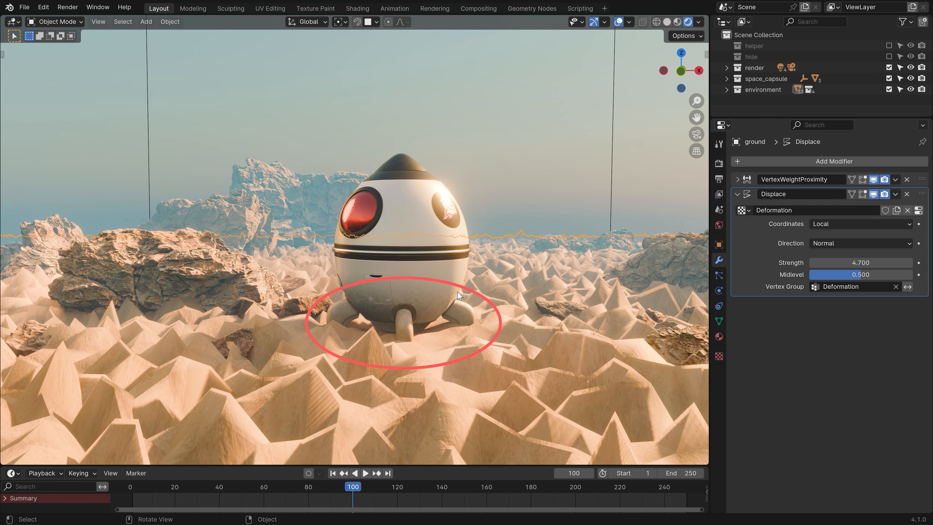
pyautogui.click(908, 288)
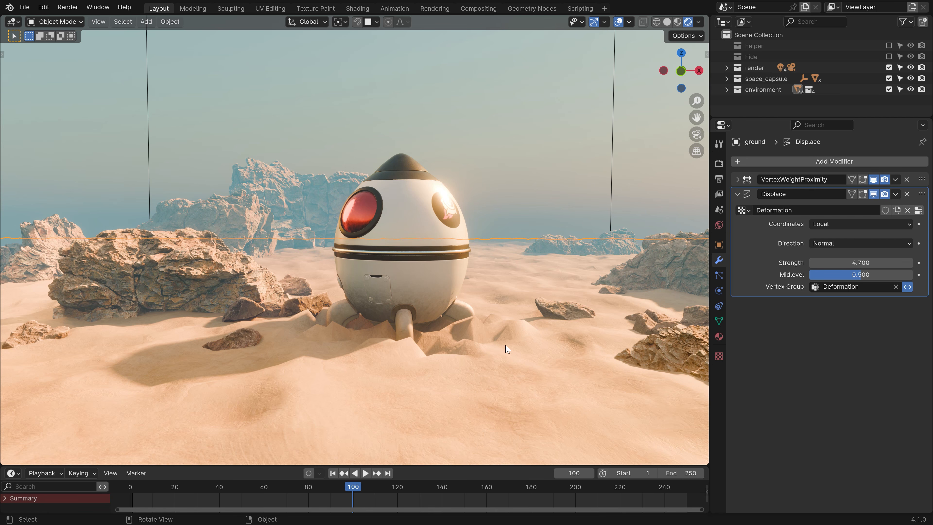
pyautogui.moveTo(844, 263)
pyautogui.mouseDown()
pyautogui.moveTo(879, 264)
pyautogui.moveTo(834, 263)
pyautogui.moveTo(884, 263)
pyautogui.moveTo(808, 263)
pyautogui.moveTo(858, 263)
pyautogui.mouseUp()
pyautogui.moveTo(842, 275)
pyautogui.mouseDown()
pyautogui.moveTo(886, 275)
pyautogui.moveTo(816, 275)
pyautogui.moveTo(838, 263)
pyautogui.mouseUp()
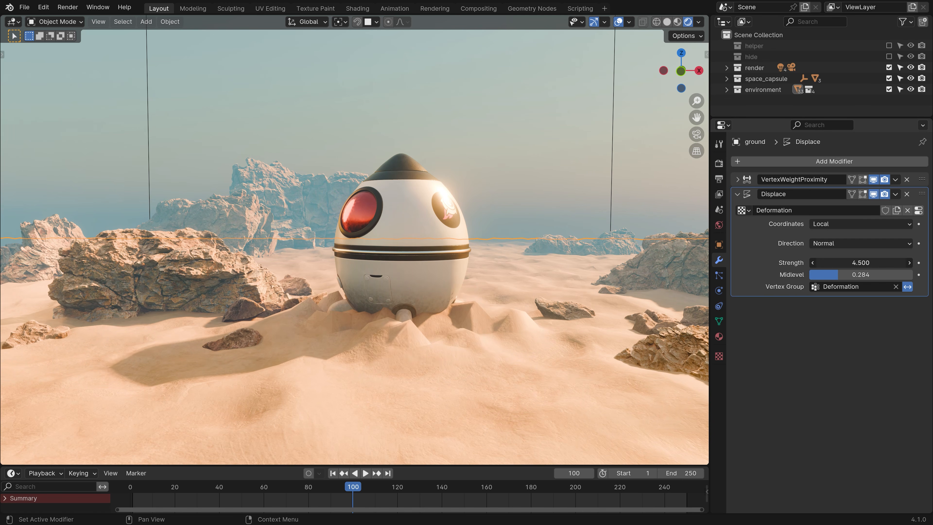
# Add a Subdivision Surface modifier to the ground and test-move the capsule over the sand.
pyautogui.click(761, 159)
pyautogui.write('sub')
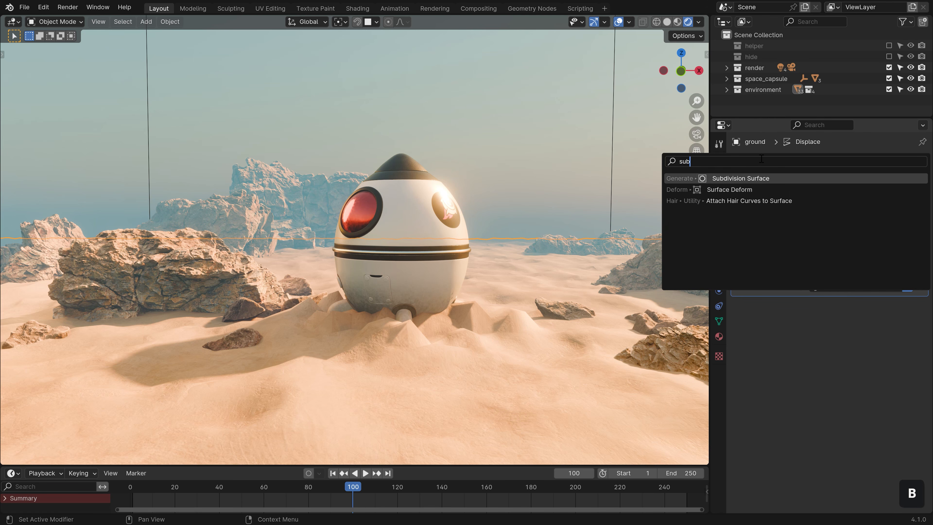
pyautogui.click(798, 178)
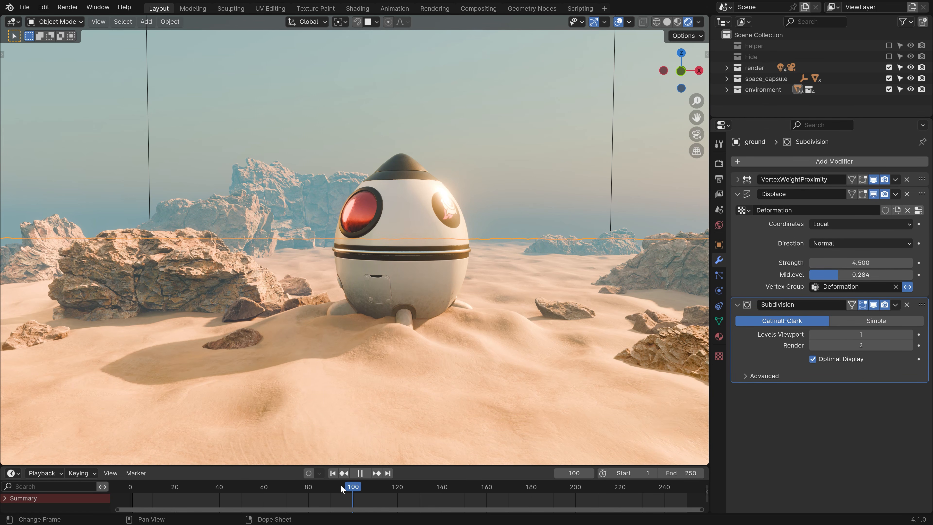
pyautogui.press('Escape')
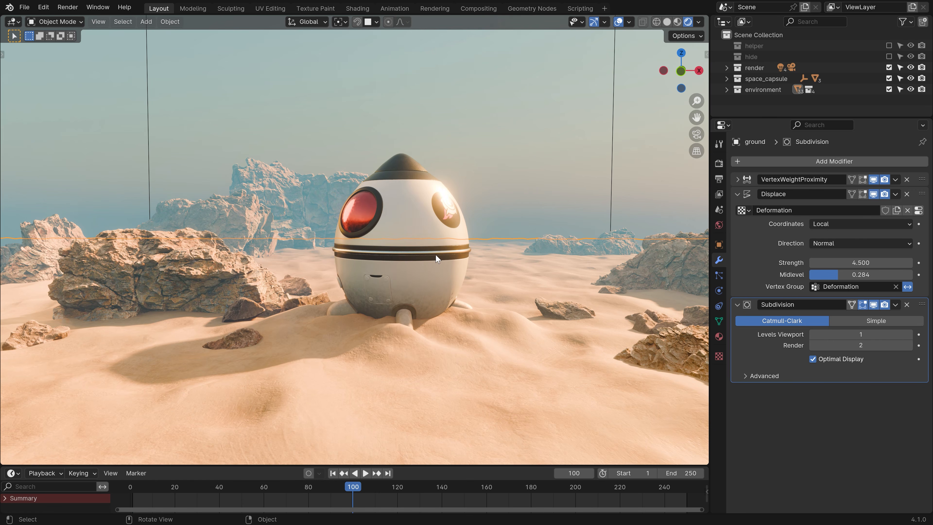
pyautogui.click(441, 261)
pyautogui.press('g')
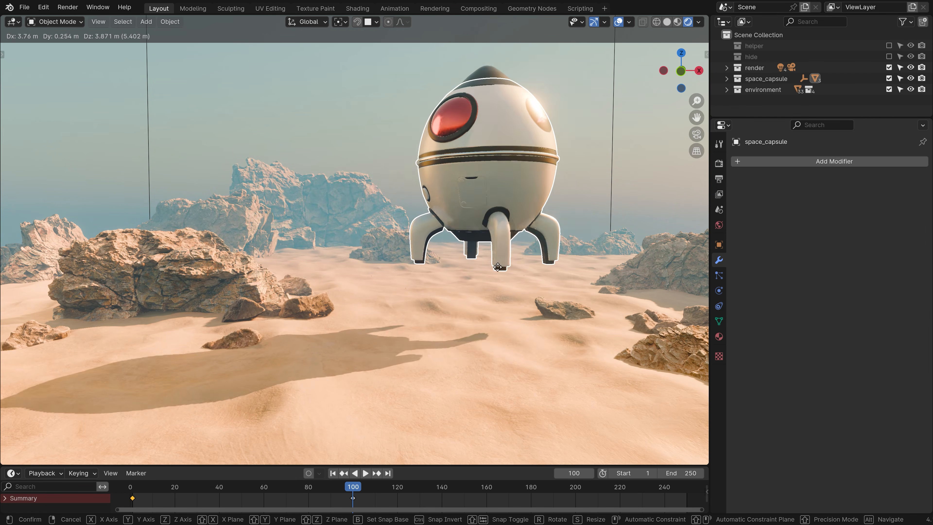
pyautogui.rightClick(481, 362)
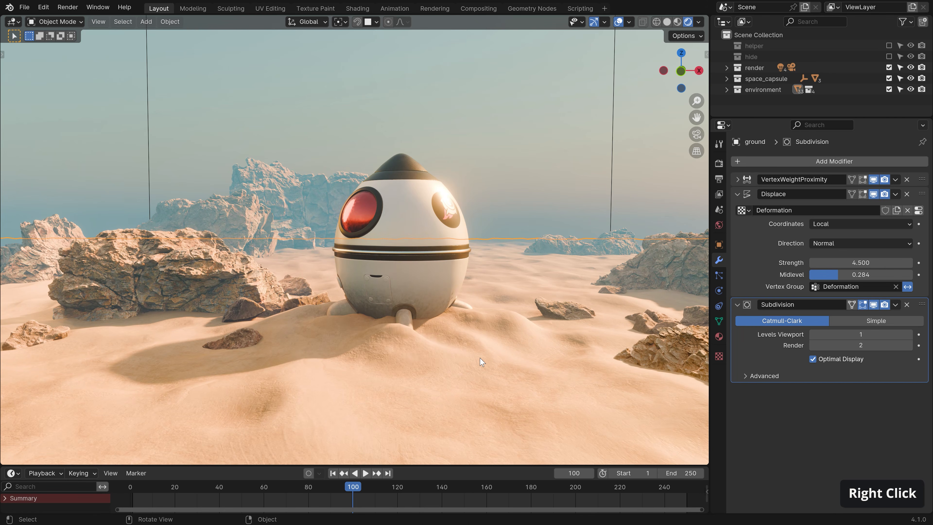
# Check the weights at frame 103, then move the capsule down so it sits partly buried in sand.
pyautogui.press('Tab')
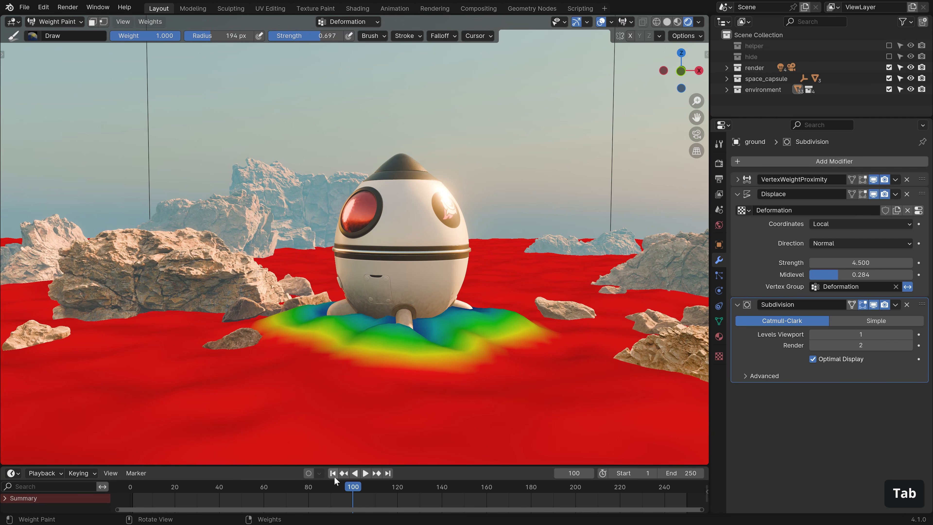
pyautogui.moveTo(312, 481); pyautogui.dragTo(287, 483)
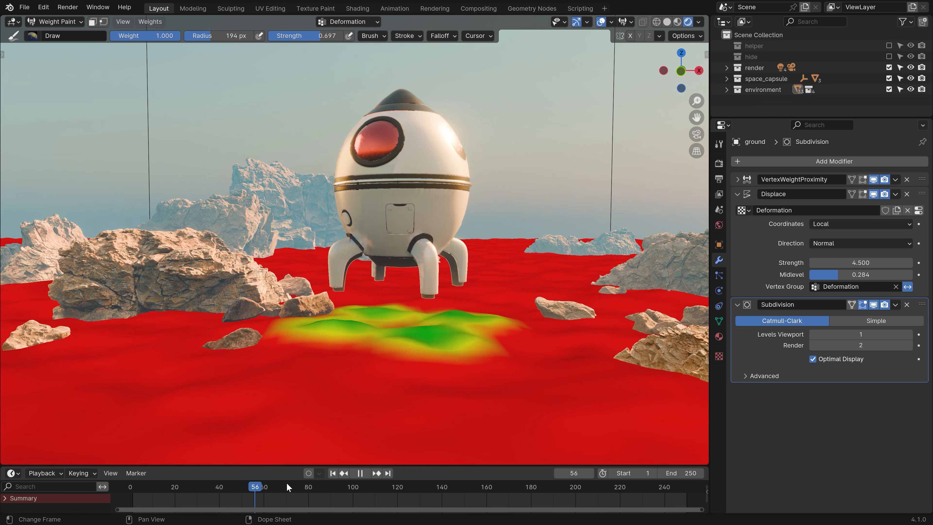
pyautogui.moveTo(360, 487); pyautogui.dragTo(360, 488)
pyautogui.press('Tab')
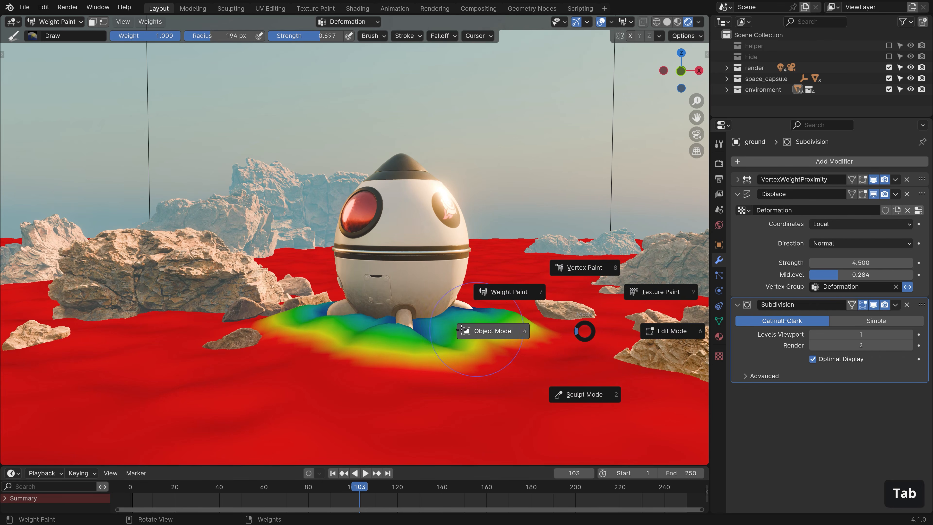
pyautogui.click(511, 346)
pyautogui.click(432, 286)
pyautogui.press('g')
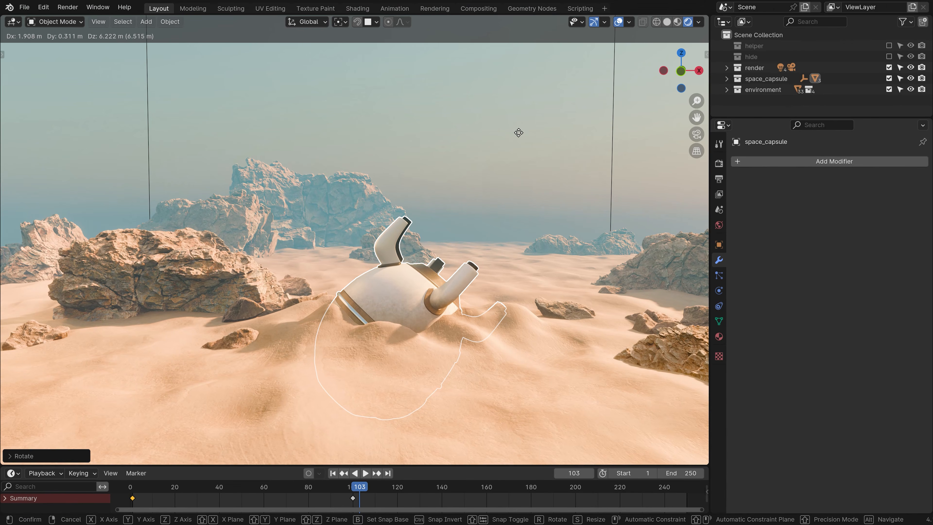
pyautogui.click(532, 120)
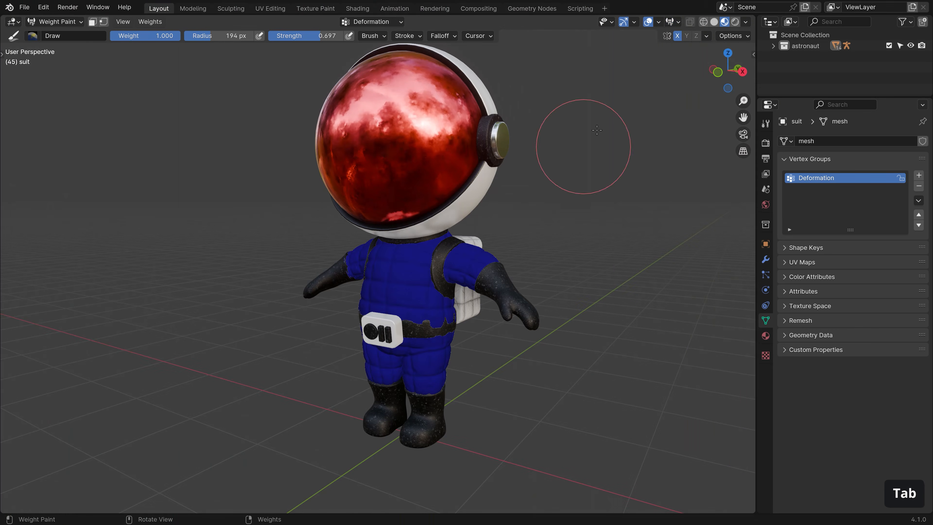
# Paint Deformation weights along the astronaut suit's belt from several angles.
pyautogui.click(678, 22)
pyautogui.moveTo(687, 57); pyautogui.dragTo(642, 59)
pyautogui.keyDown('ctrl'); pyautogui.moveTo(428, 346); pyautogui.dragTo(428, 272, button='middle'); pyautogui.keyUp('ctrl')
pyautogui.moveTo(382, 274); pyautogui.dragTo(544, 275)
pyautogui.moveTo(602, 281); pyautogui.dragTo(452, 283, button='middle')
pyautogui.moveTo(452, 284); pyautogui.dragTo(615, 273)
pyautogui.moveTo(615, 273); pyautogui.dragTo(566, 274, button='middle')
pyautogui.moveTo(456, 274); pyautogui.dragTo(658, 274, button='middle')
pyautogui.keyDown('ctrl'); pyautogui.moveTo(294, 331); pyautogui.dragTo(294, 275, button='middle'); pyautogui.keyUp('ctrl')
pyautogui.moveTo(129, 275)
pyautogui.mouseDown(button='middle')
pyautogui.moveTo(227, 277)
pyautogui.moveTo(343, 250)
pyautogui.moveTo(365, 156)
pyautogui.moveTo(588, 162)
pyautogui.moveTo(356, 186)
pyautogui.moveTo(467, 206)
pyautogui.mouseUp(button='middle')
# Paint Deformation weights on the suit's shoulder and sleeve, with brush radius 148 px, then 211 px.
pyautogui.moveTo(466, 206)
pyautogui.keyDown('ctrl'); pyautogui.mouseDown(button='middle')
pyautogui.moveTo(441, 287)
pyautogui.moveTo(228, 346)
pyautogui.mouseUp(button='middle'); pyautogui.keyUp('ctrl')
pyautogui.moveTo(354, 350); pyautogui.dragTo(489, 331, button='middle')
pyautogui.press('f')
pyautogui.click(349, 279)
pyautogui.moveTo(367, 324)
pyautogui.keyDown('ctrl'); pyautogui.mouseDown(button='middle')
pyautogui.moveTo(361, 279)
pyautogui.moveTo(440, 275)
pyautogui.mouseUp(button='middle'); pyautogui.keyUp('ctrl')
pyautogui.moveTo(257, 294)
pyautogui.keyDown('ctrl'); pyautogui.mouseDown(button='middle')
pyautogui.moveTo(244, 273)
pyautogui.moveTo(265, 184)
pyautogui.mouseUp(button='middle'); pyautogui.keyUp('ctrl')
pyautogui.press('f')
pyautogui.click(170, 218)
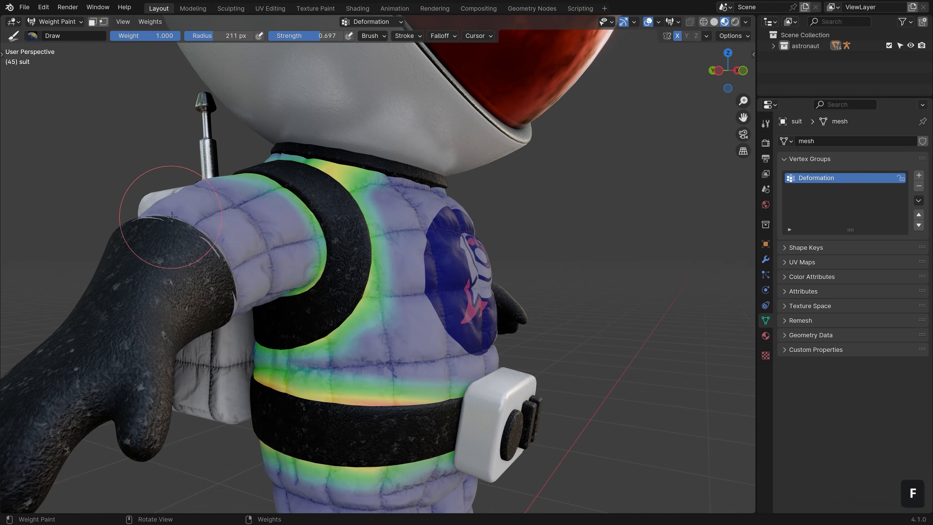
pyautogui.moveTo(175, 221); pyautogui.dragTo(216, 264)
pyautogui.moveTo(198, 287)
pyautogui.mouseDown(button='middle')
pyautogui.moveTo(206, 221)
pyautogui.moveTo(316, 315)
pyautogui.moveTo(256, 208)
pyautogui.mouseUp(button='middle')
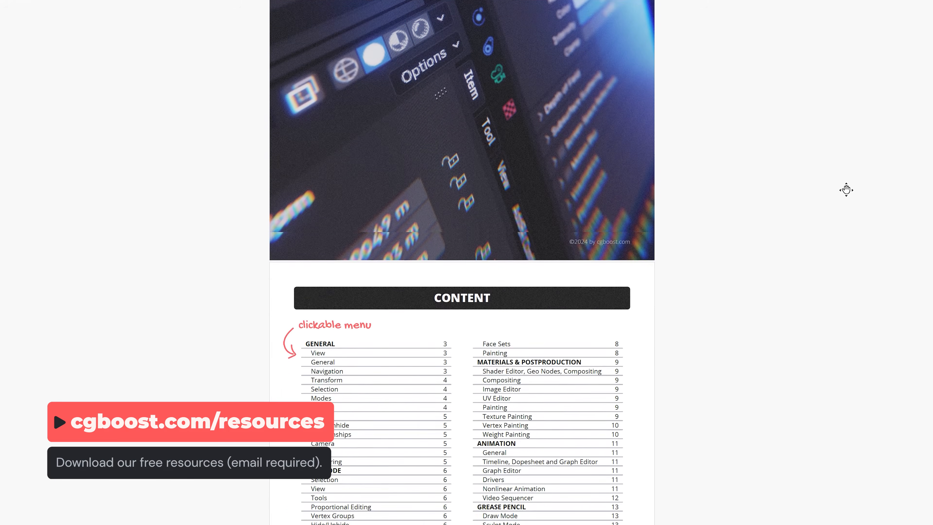
# Rotate the right tentacle's bones lower in Pose Mode and start moving a bone.
pyautogui.scroll(-20, 847, 189)
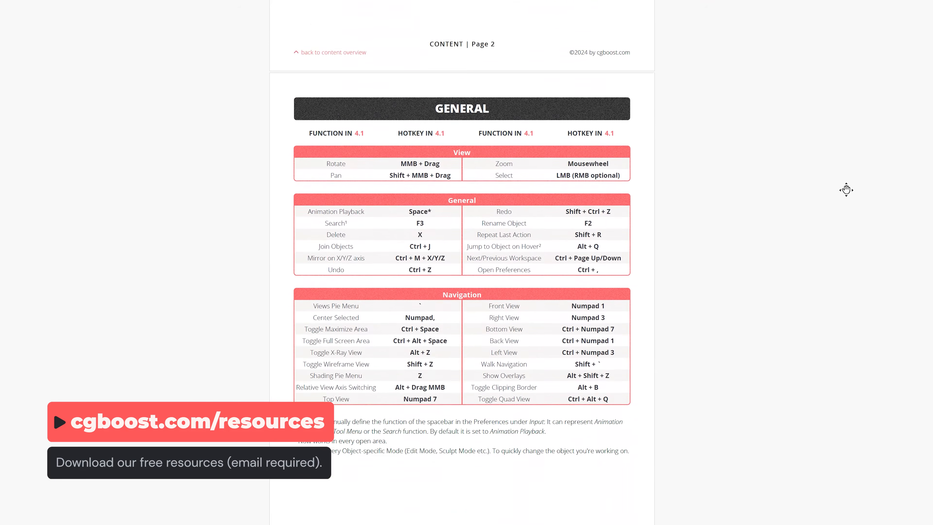
pyautogui.scroll(-10, 846, 190)
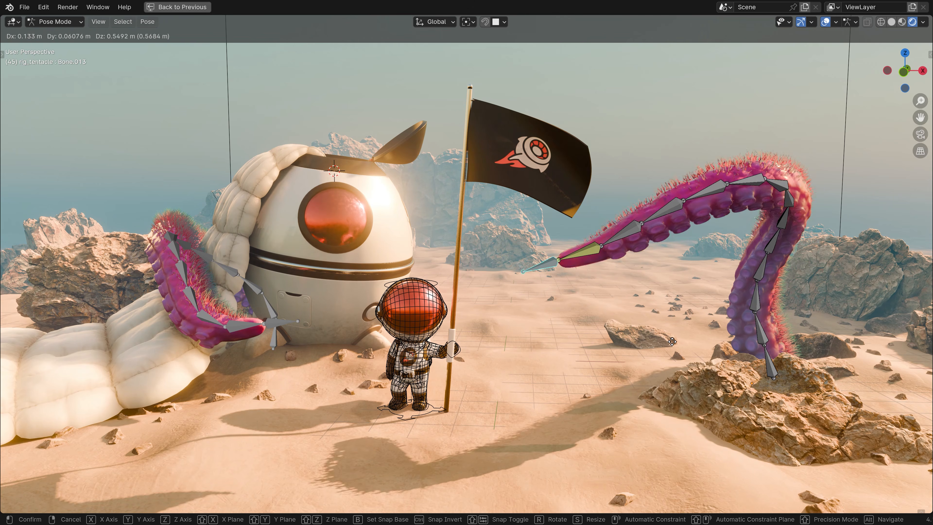
pyautogui.press('Return')
pyautogui.press('g')
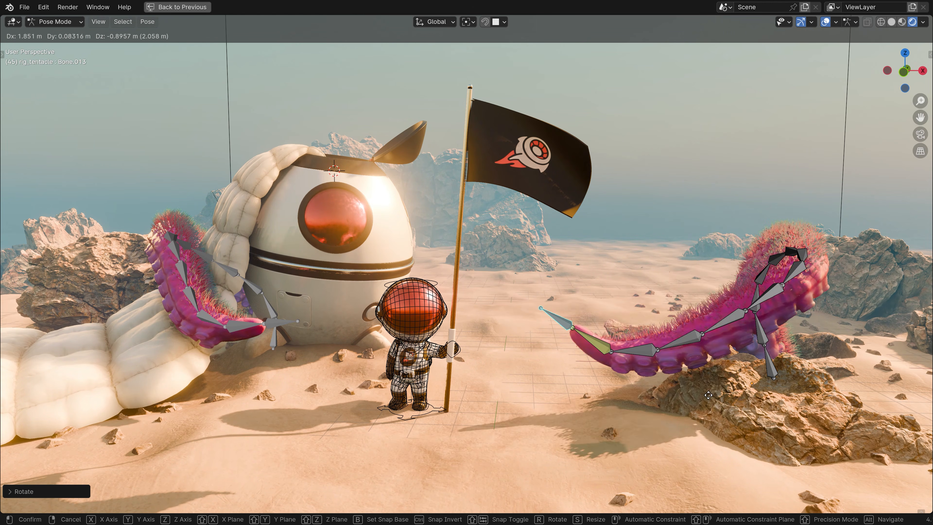